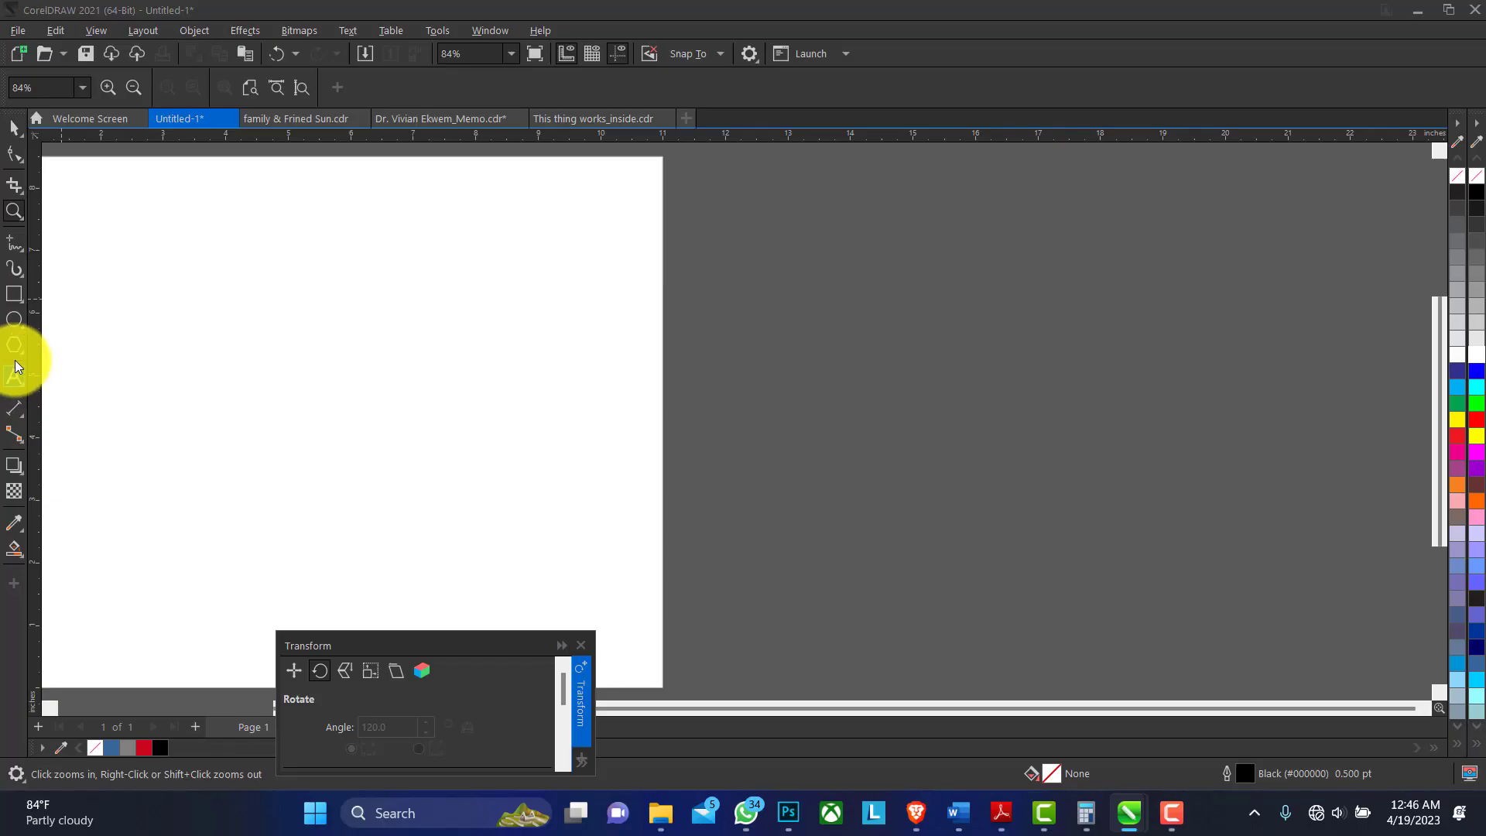
Step: Draw a circle on the left half of the page and enlarge it to about 3.99 inches in diameter
left_click(15, 319)
left_click_drag(168, 277, 311, 521)
left_click(13, 126)
left_click_drag(292, 385, 278, 385)
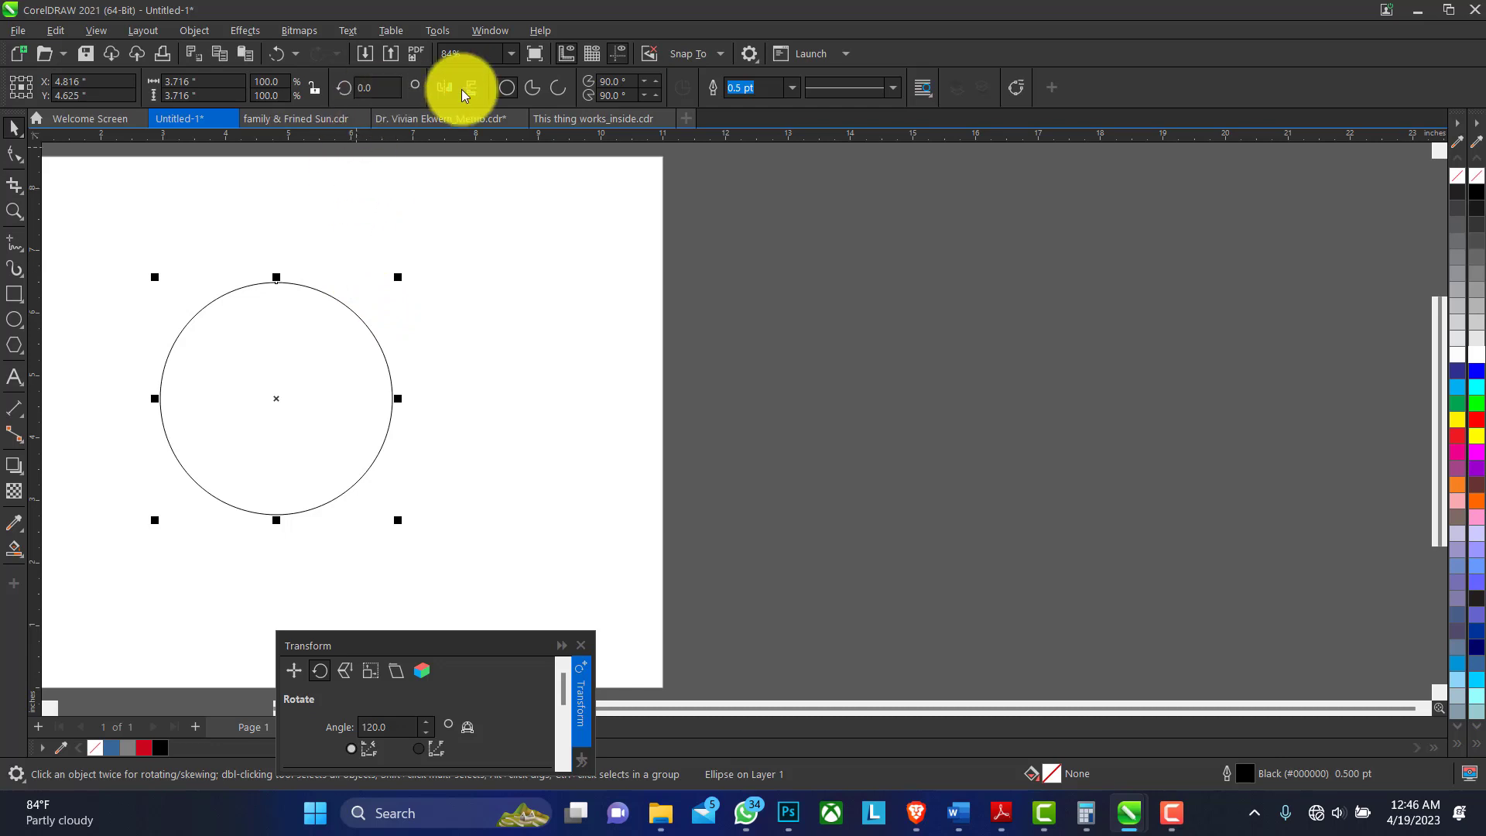
left_click_drag(397, 280, 406, 272)
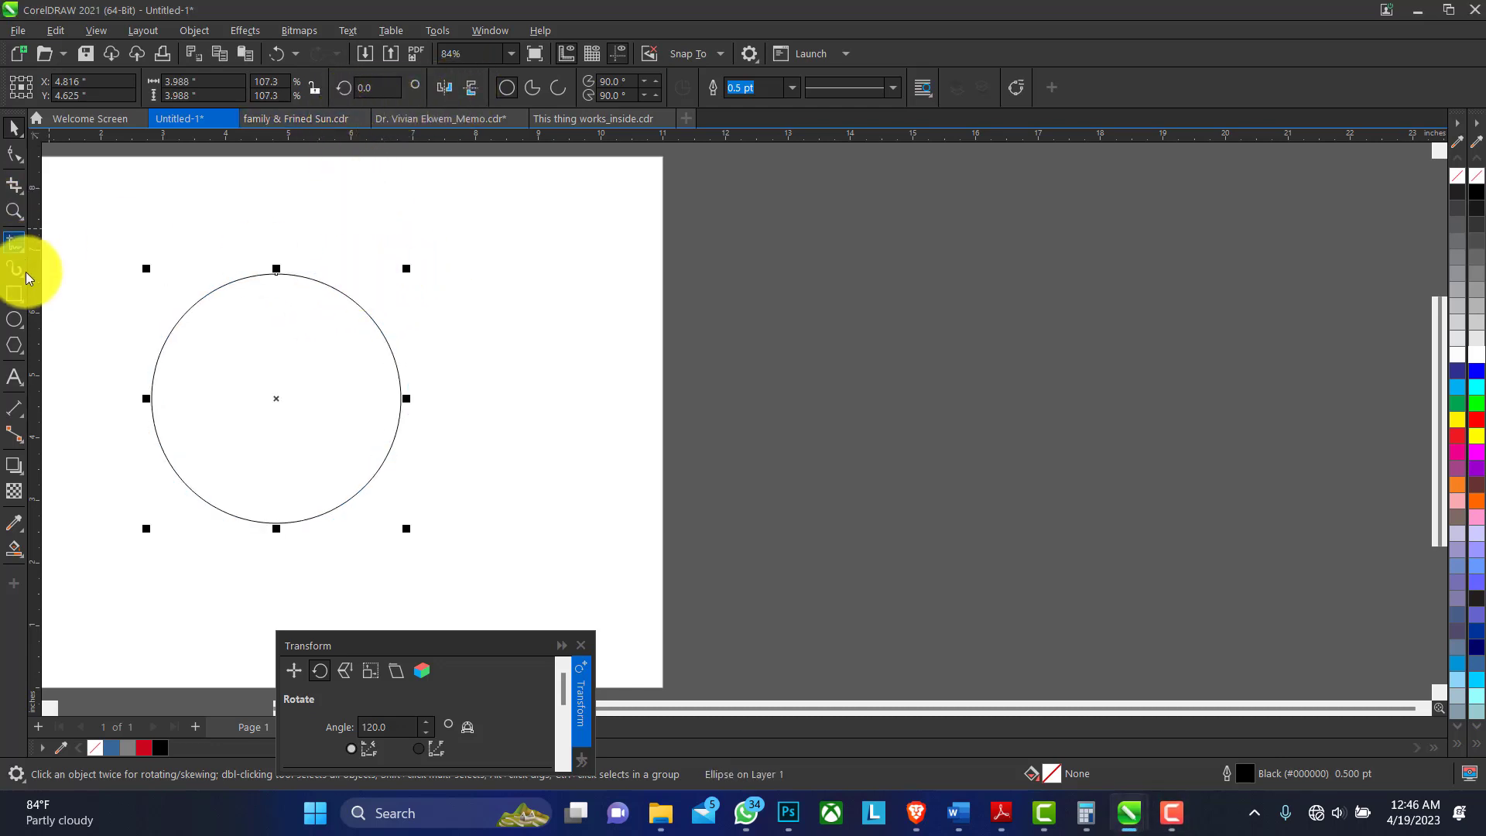
Step: Draw a small box about 0.81 by 0.86 inches across the circle's top edge and round its corners to about 0.136 inches
left_click(17, 293)
left_click_drag(254, 249, 291, 306)
left_click(14, 154)
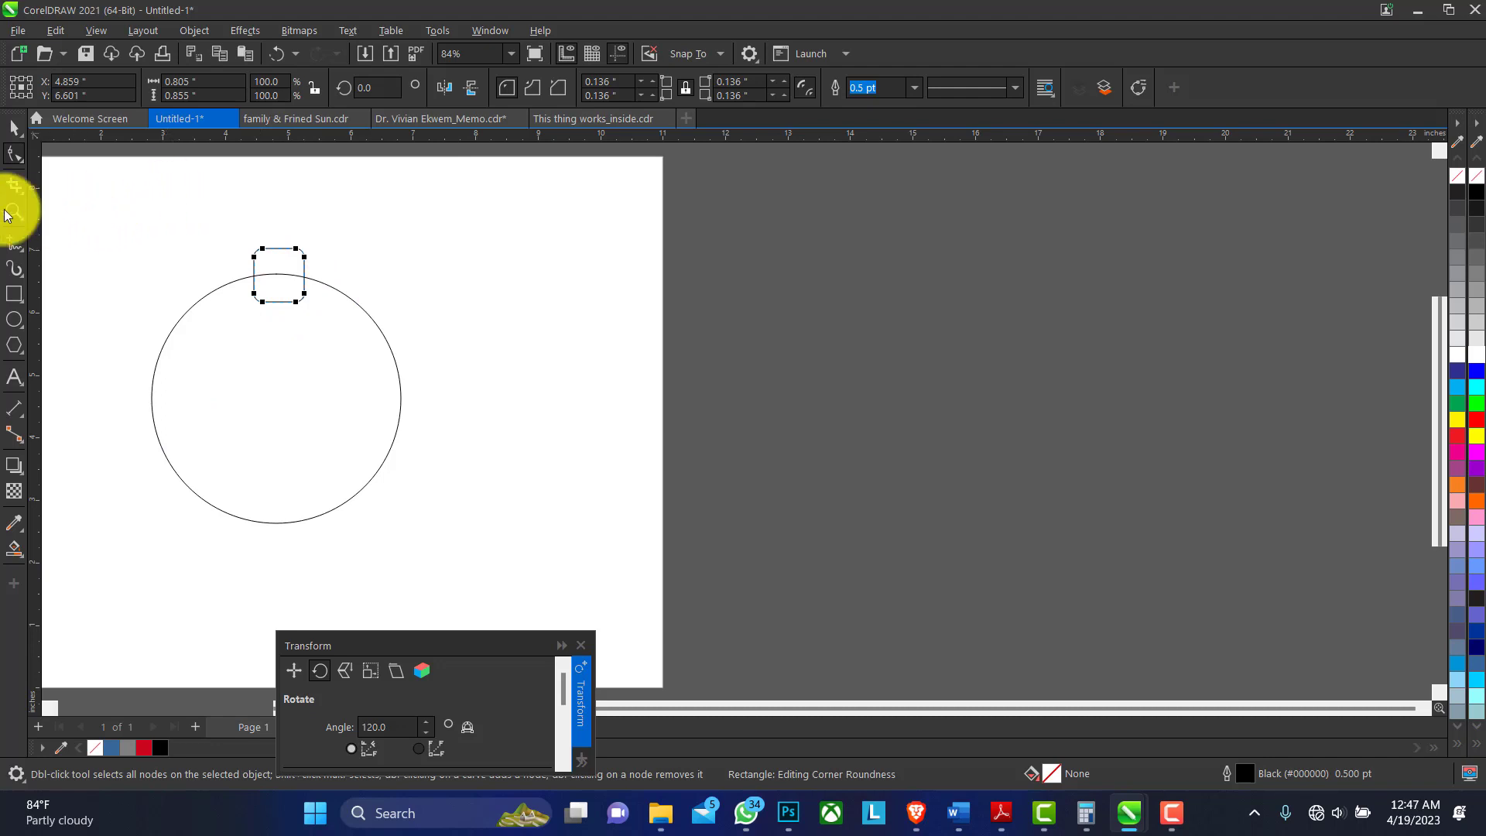
left_click(18, 128)
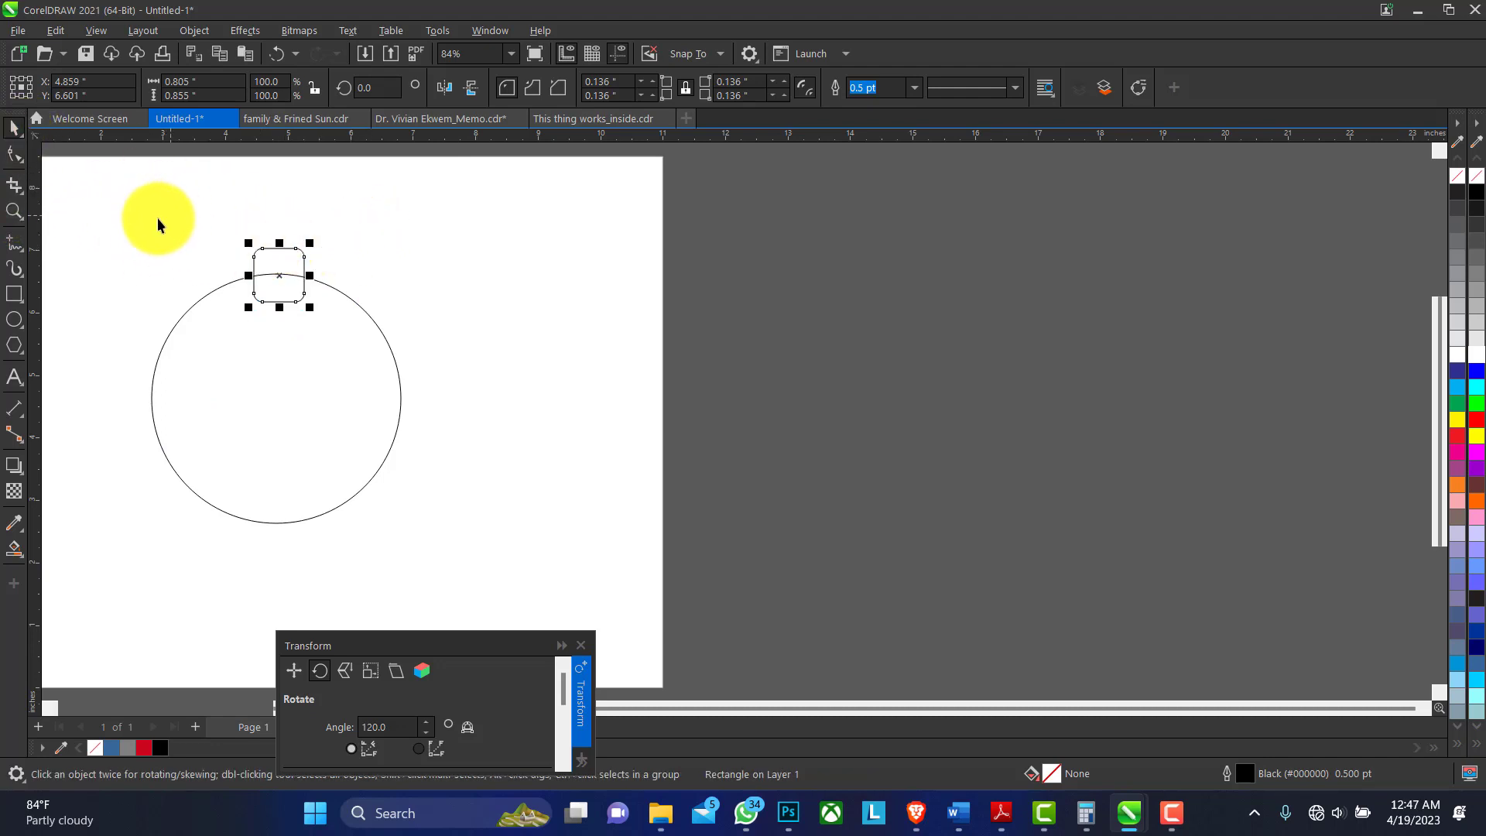
Step: Convert the small rounded box to curves and spread its lower nodes outward into a gear tooth about 1.1 inches wide
left_click(14, 210)
left_click_drag(225, 229, 360, 337)
left_click(18, 160)
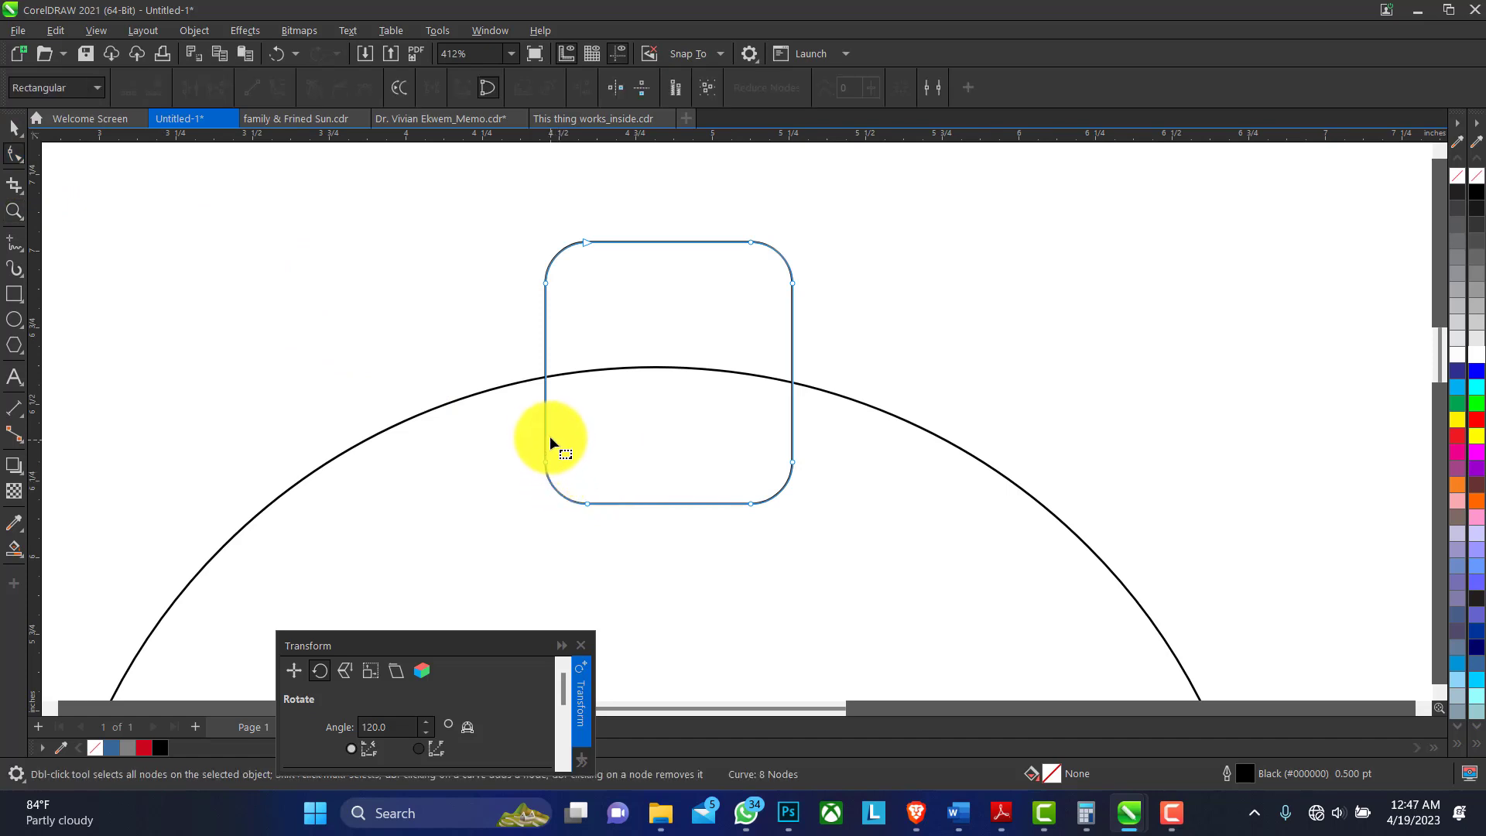
left_click(18, 215)
right_click(404, 290)
key("F10")
key("Left")
key("Left")
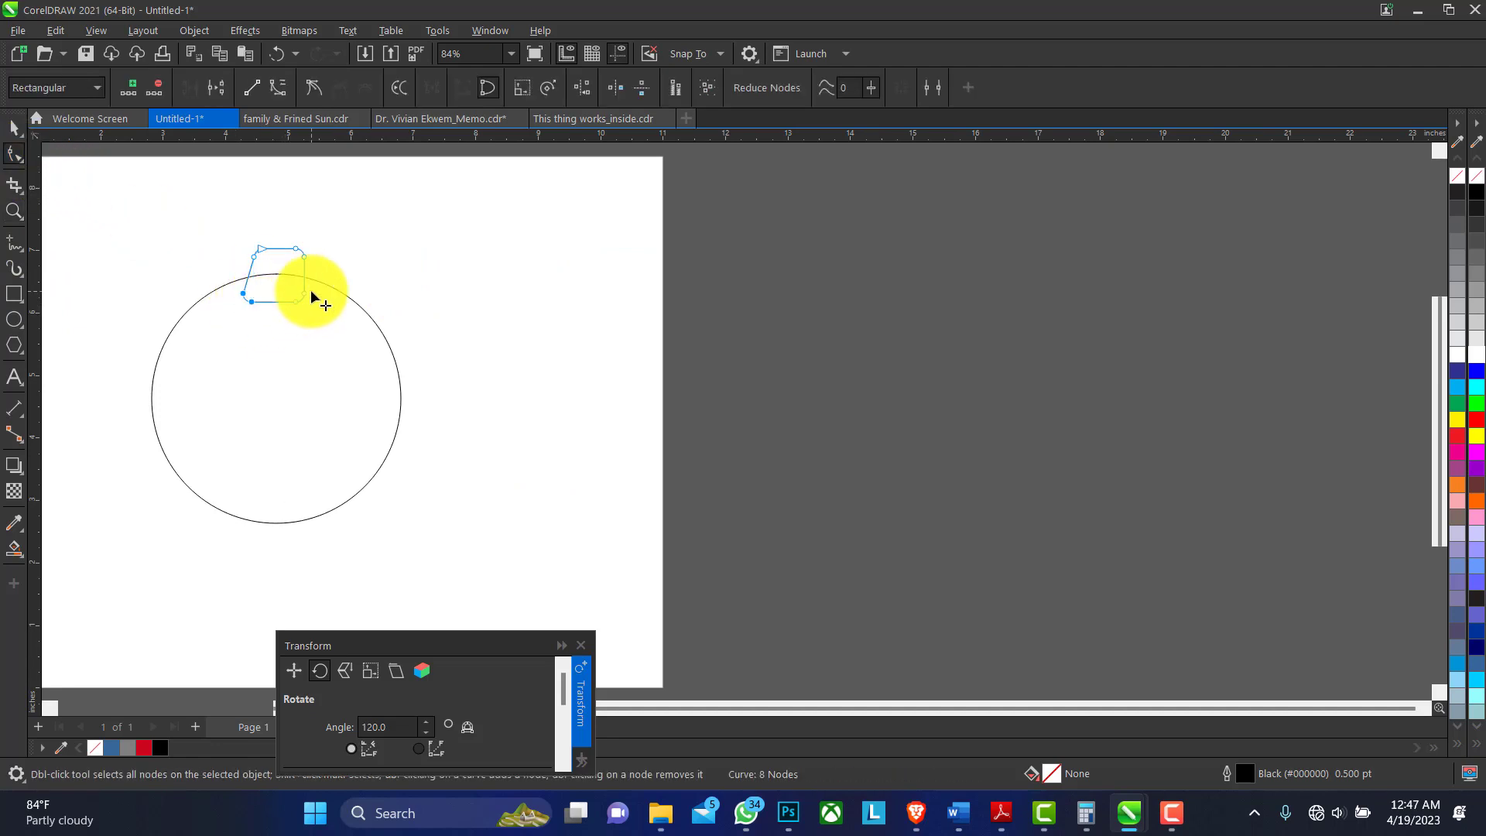
key("ctrl+Right")
key("ctrl+Right")
key("ctrl+Right")
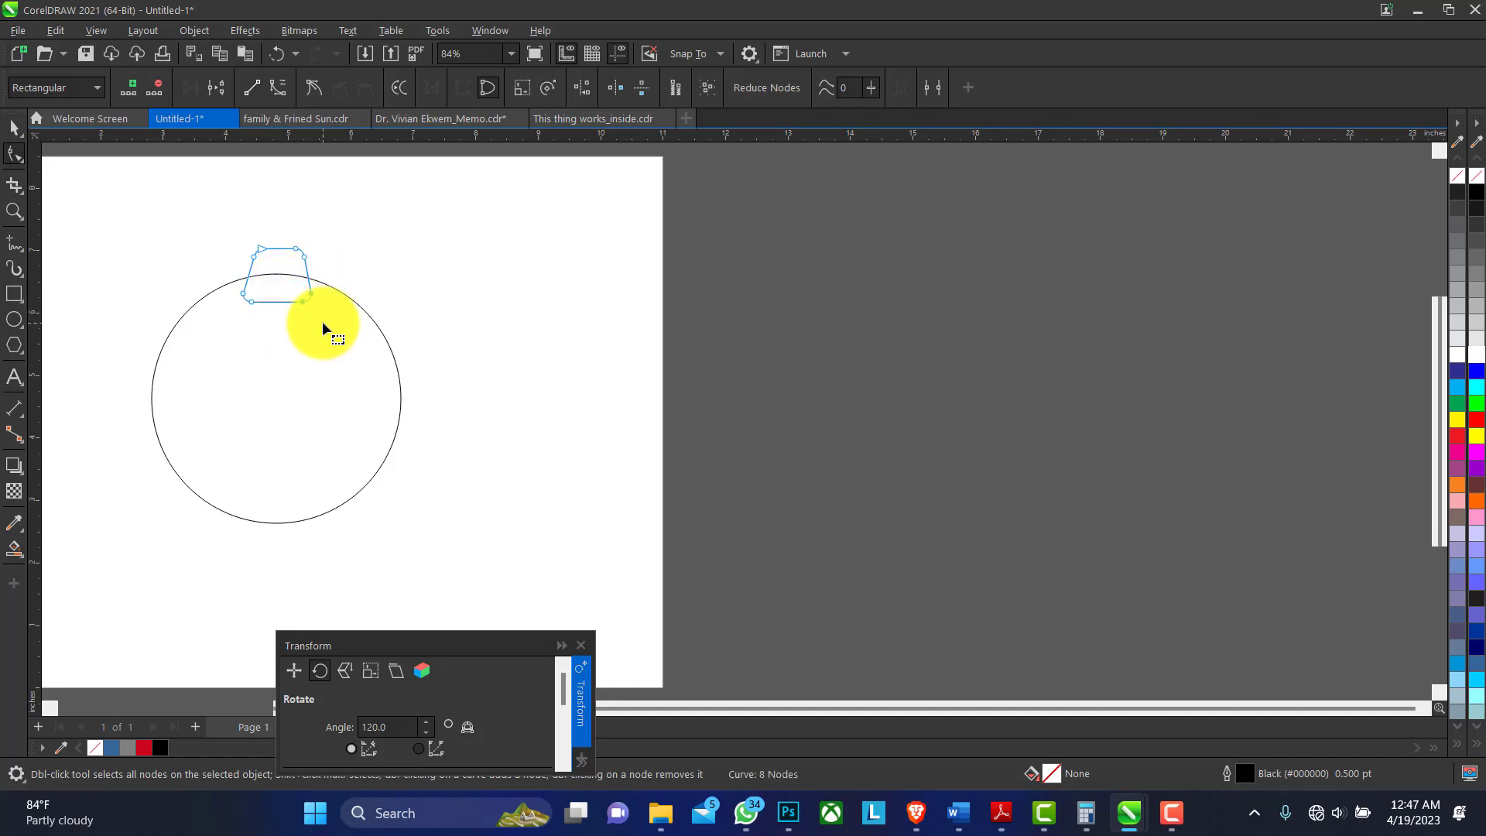
left_click(14, 127)
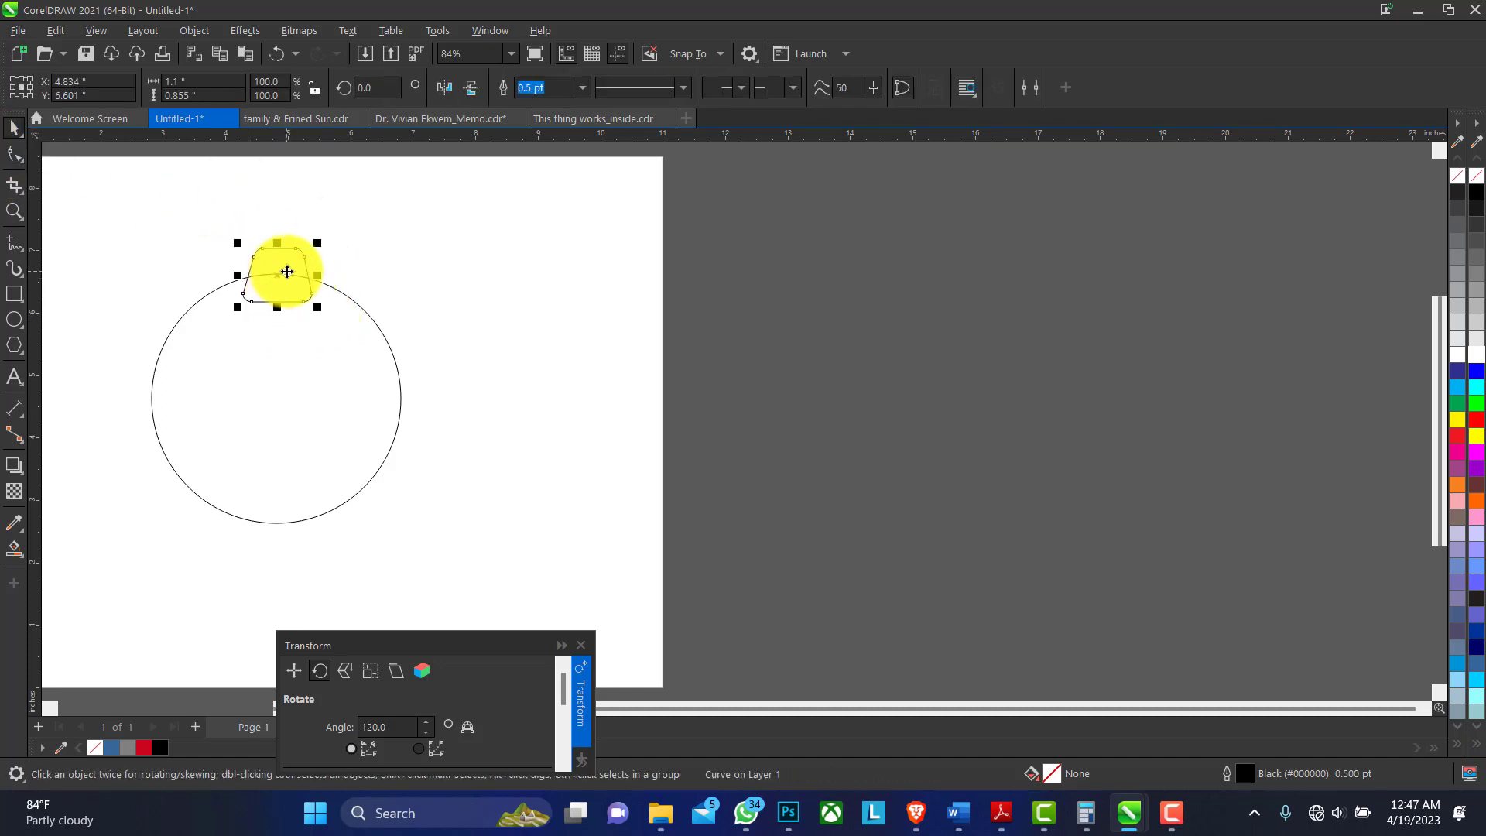
Step: Place a copy of the tooth, rotated 180 degrees, across the circle's bottom edge
mouse_move(289, 266)
left_mouse_down()
mouse_move(266, 365)
mouse_move(284, 399)
left_mouse_up()
left_click(297, 256)
left_click_drag(321, 238, 251, 513)
left_click(288, 297)
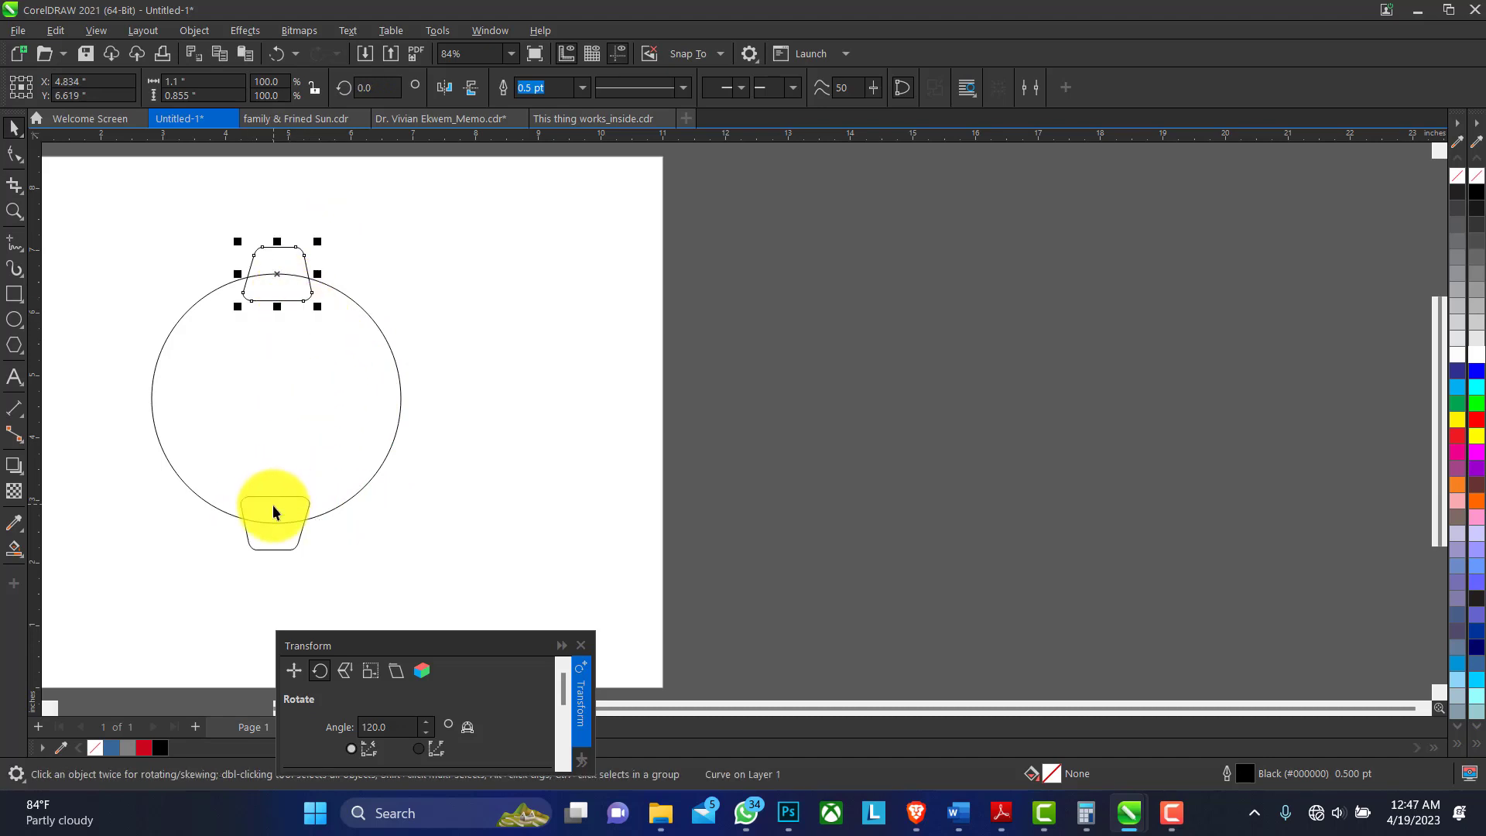
Step: Rotate the top and bottom teeth together by 60 degrees about their shared center, making 2 copies
left_click(274, 499, "shift")
left_click(385, 725)
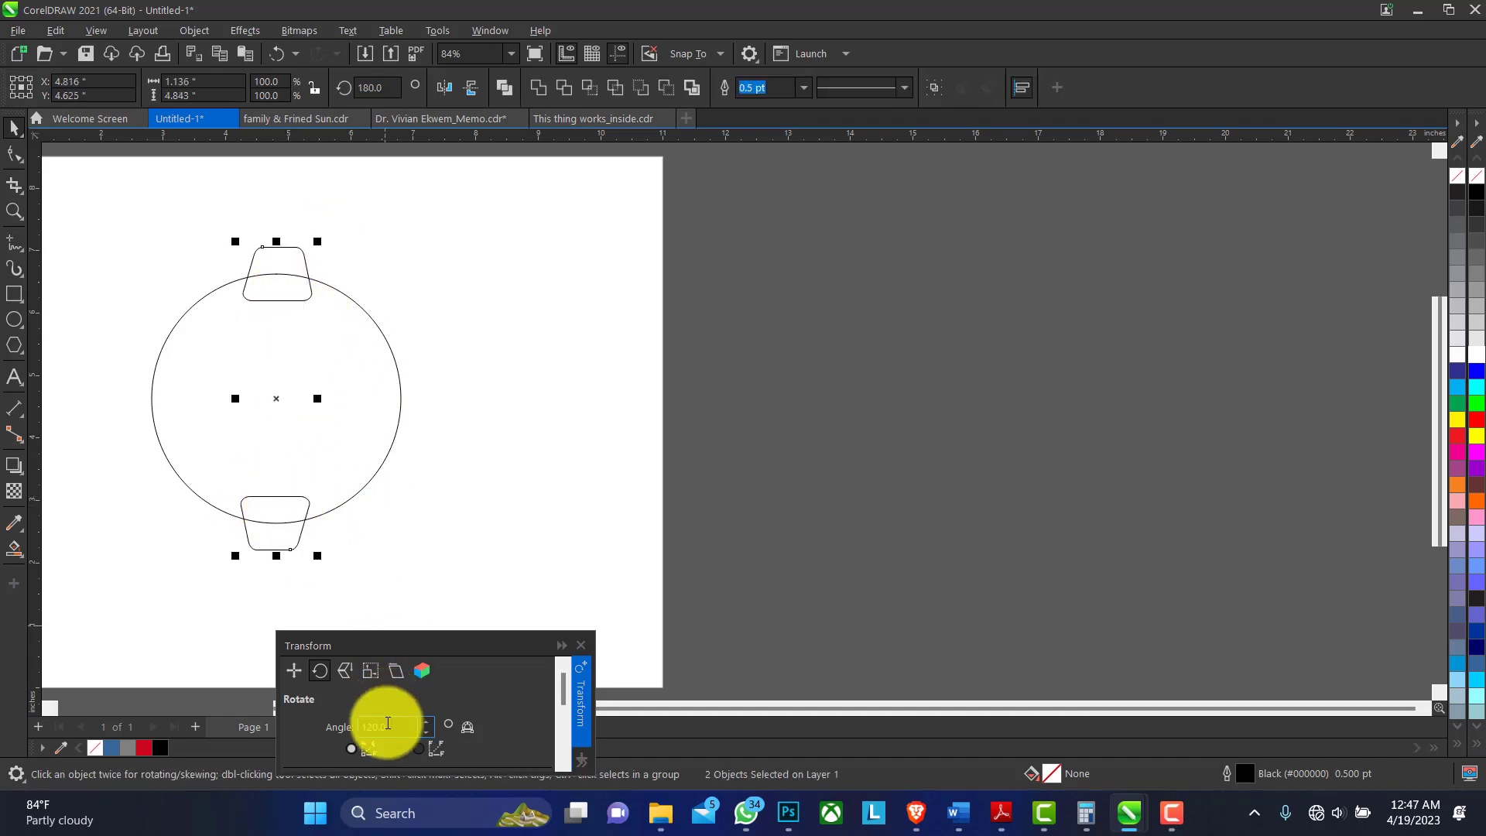
left_click_drag(432, 642, 486, 587)
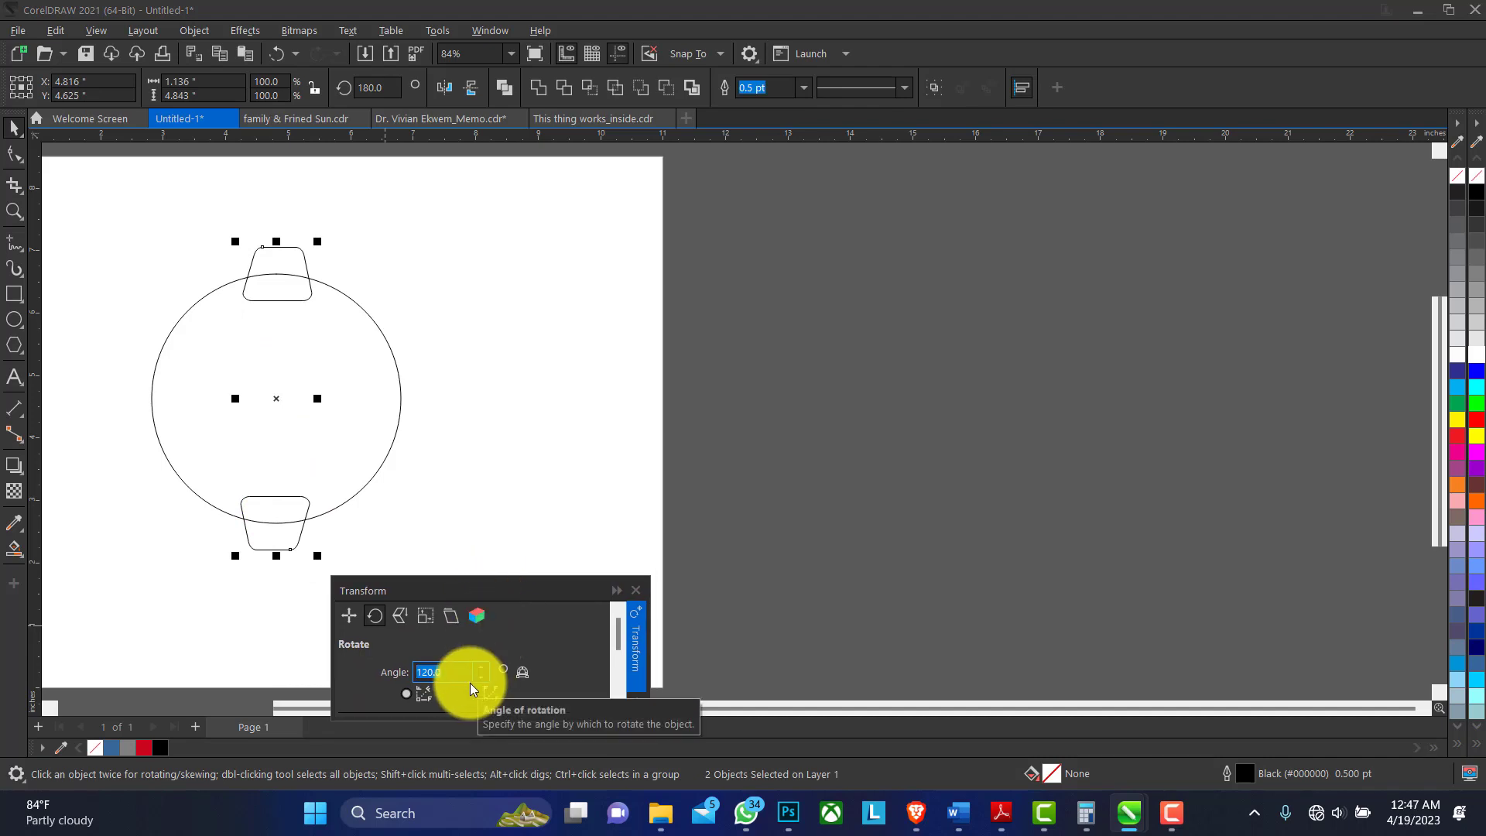
type("60")
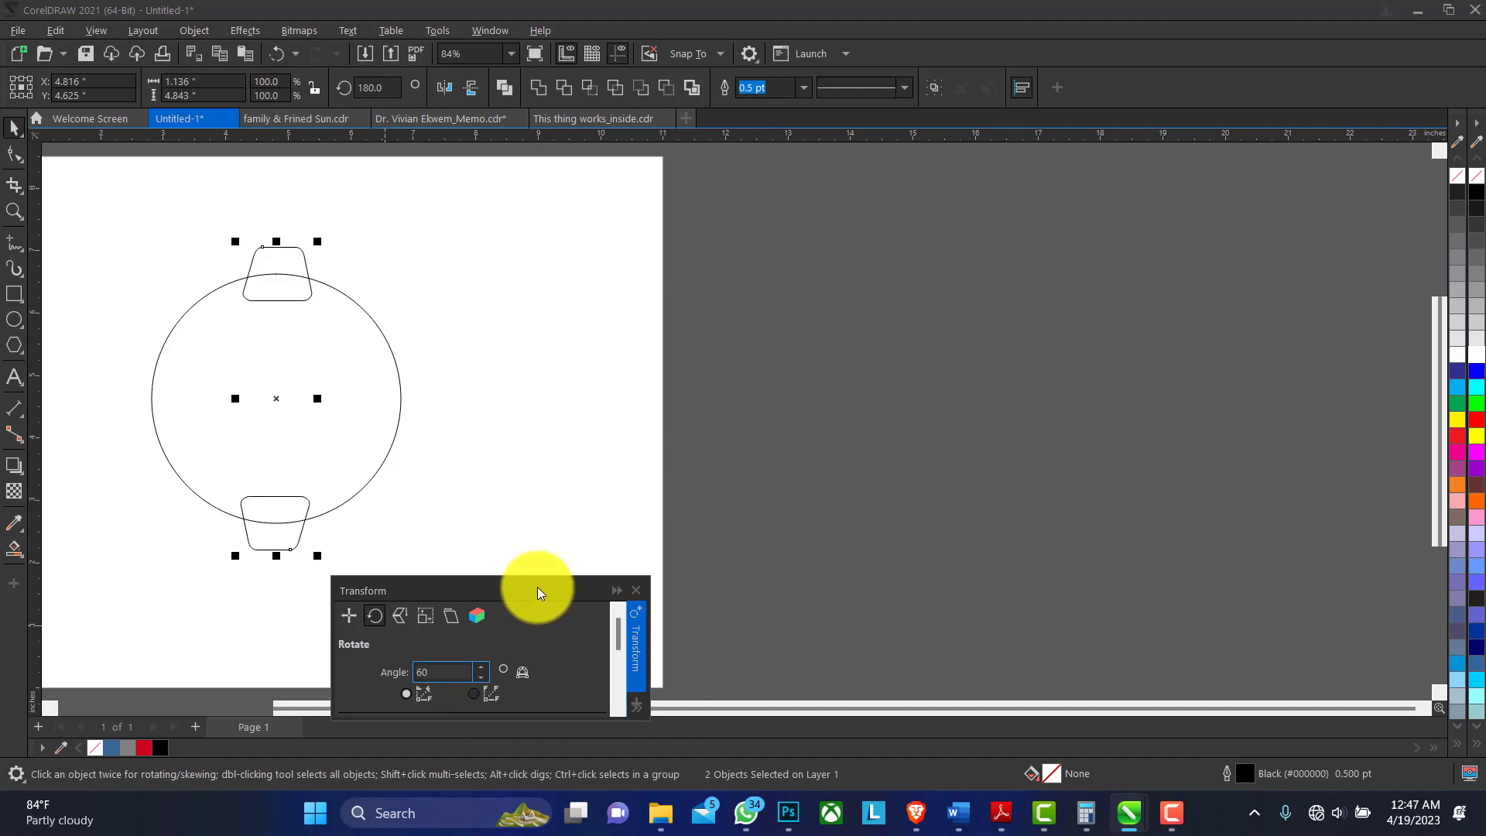
left_click_drag(534, 587, 536, 528)
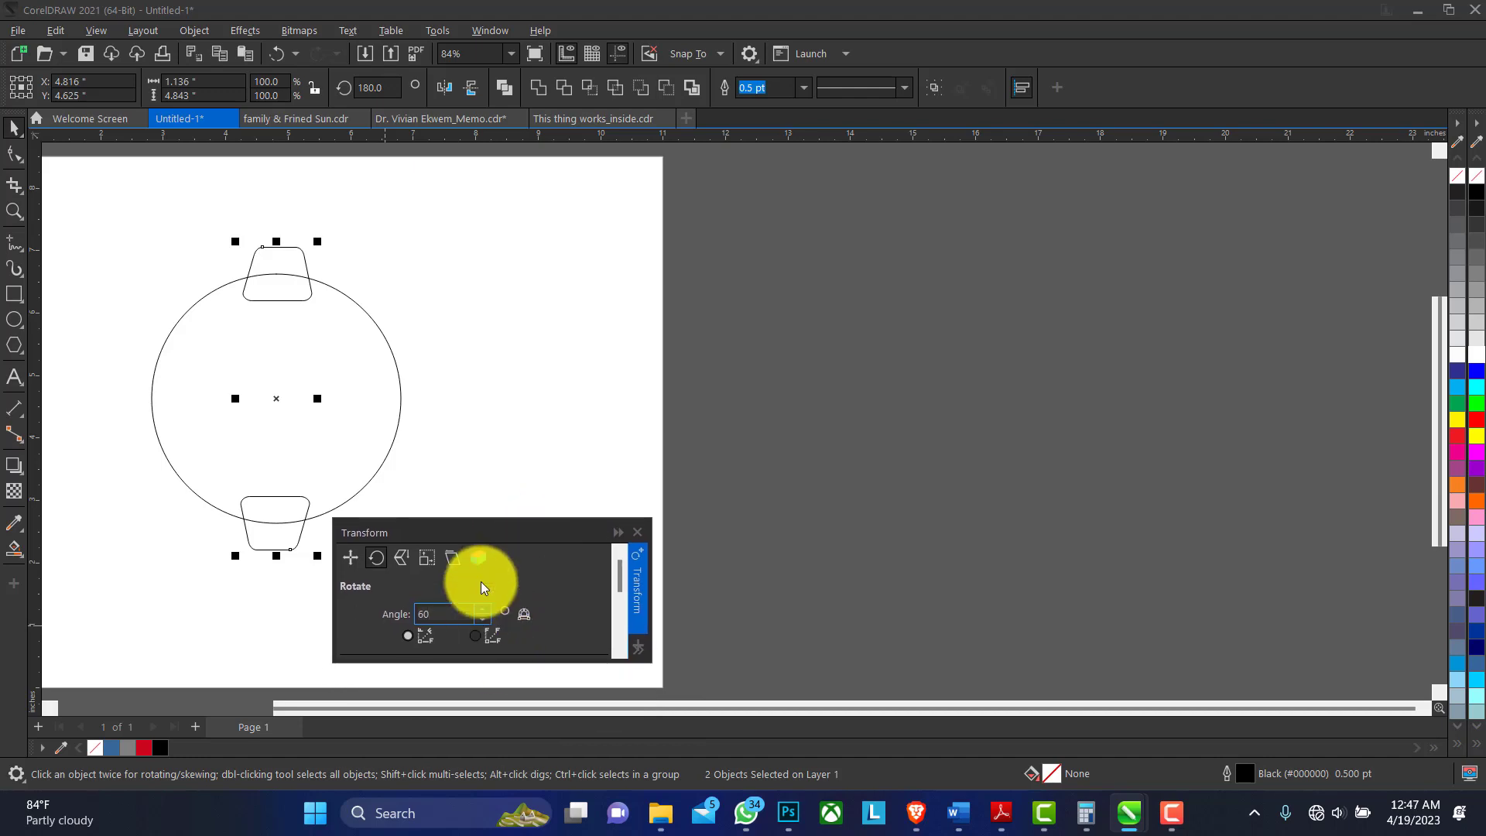
left_click_drag(460, 662, 461, 716)
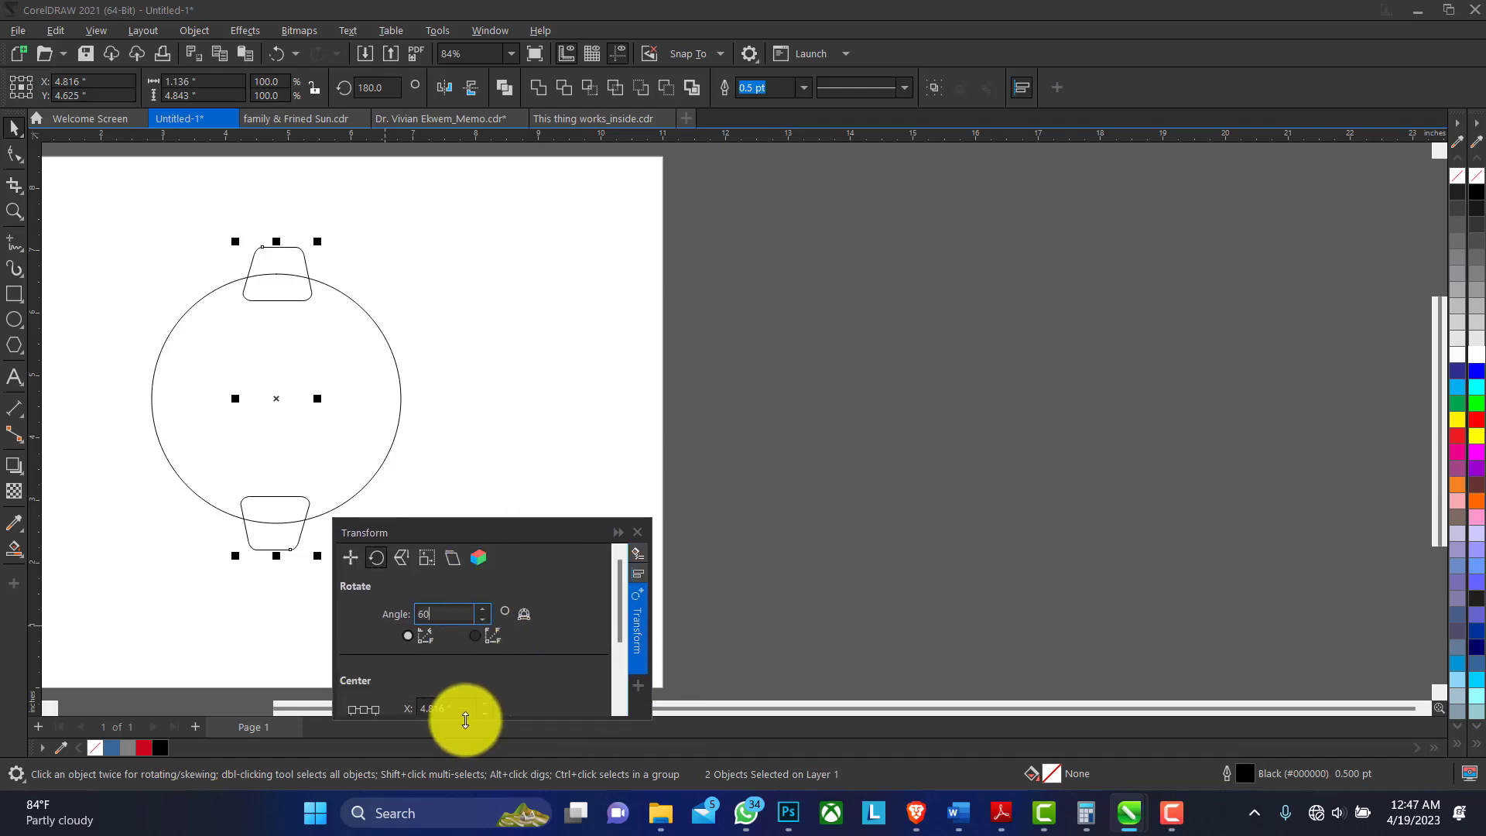
left_click_drag(512, 526, 549, 480)
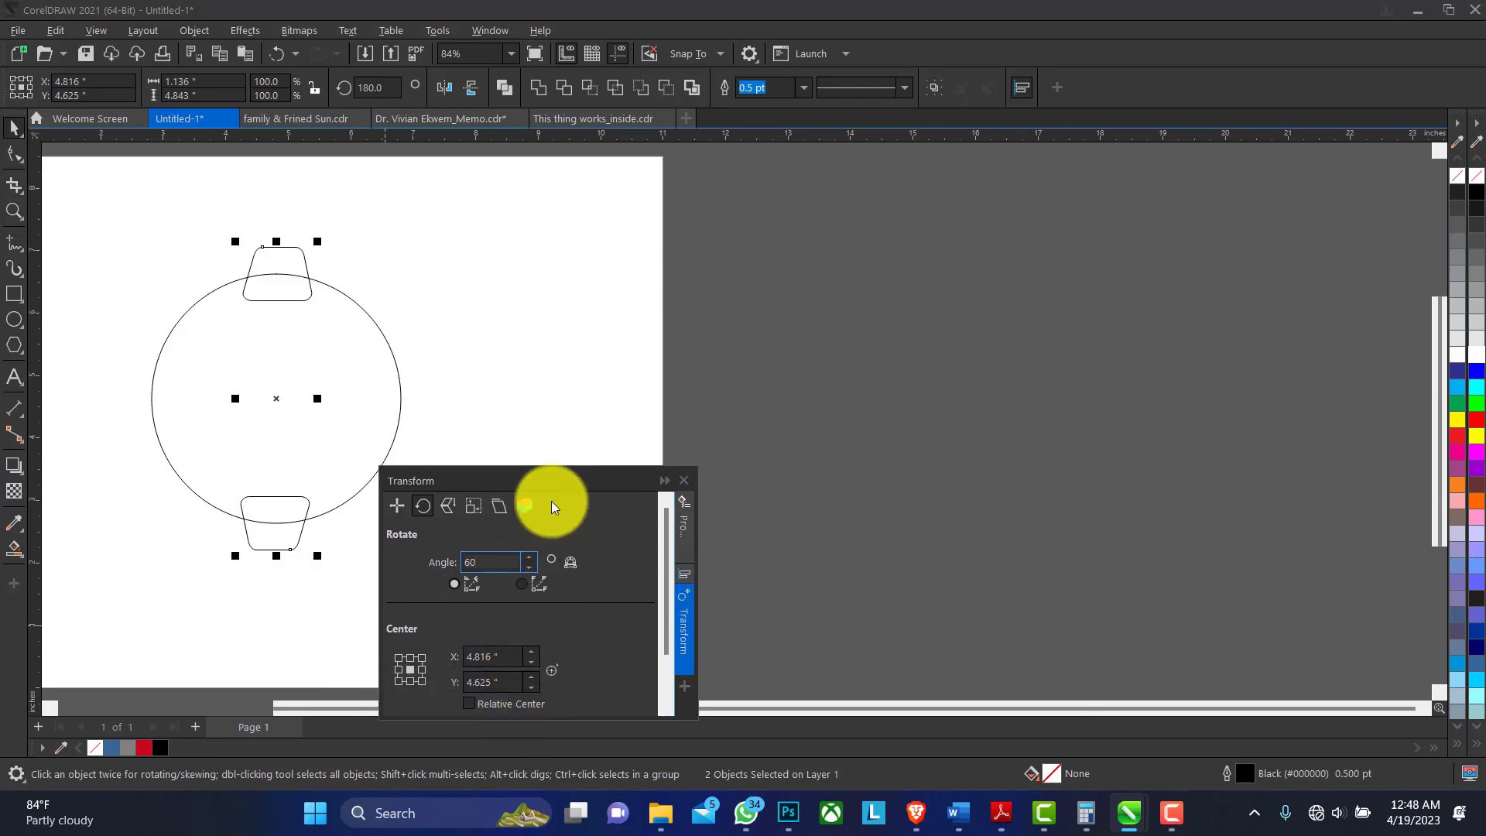
left_click_drag(562, 473, 581, 415)
left_click_drag(526, 662, 527, 688)
left_click_drag(611, 422, 720, 338)
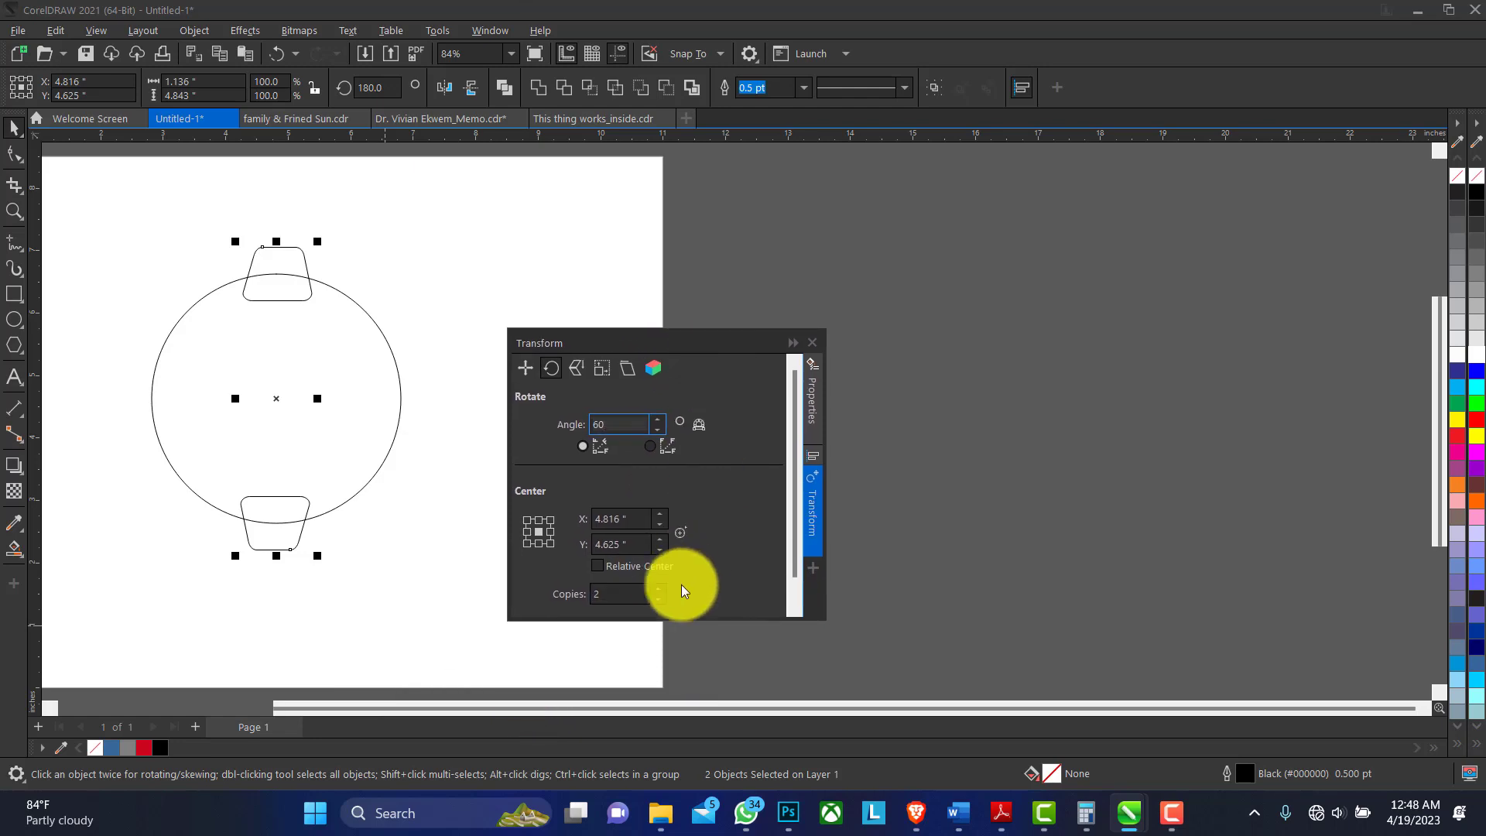
left_click_drag(658, 621, 667, 653)
left_click(665, 635)
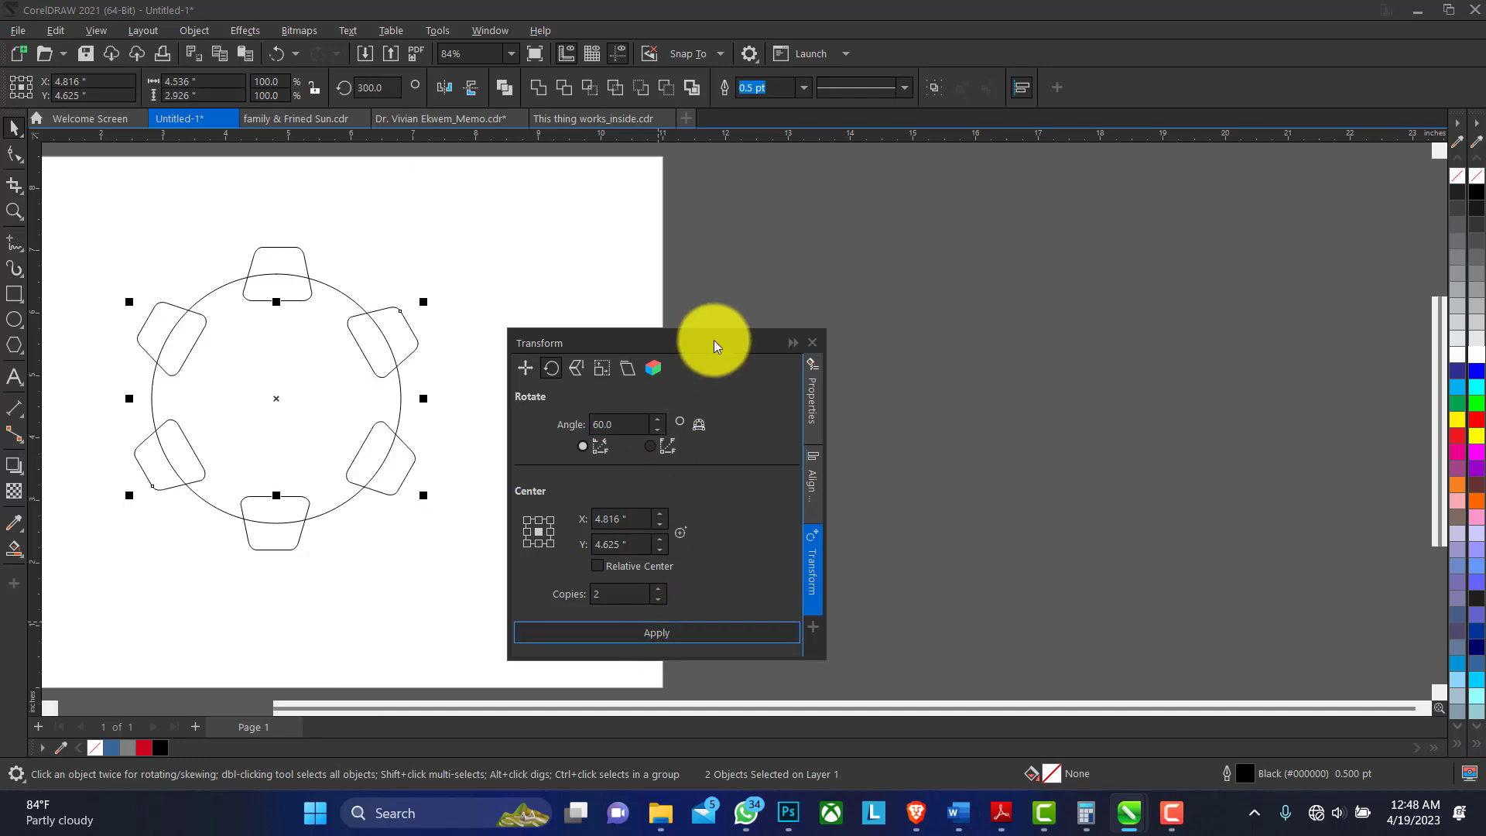
Step: Weld the circle and its six teeth into a single gear outline
left_click_drag(714, 341, 1314, 377)
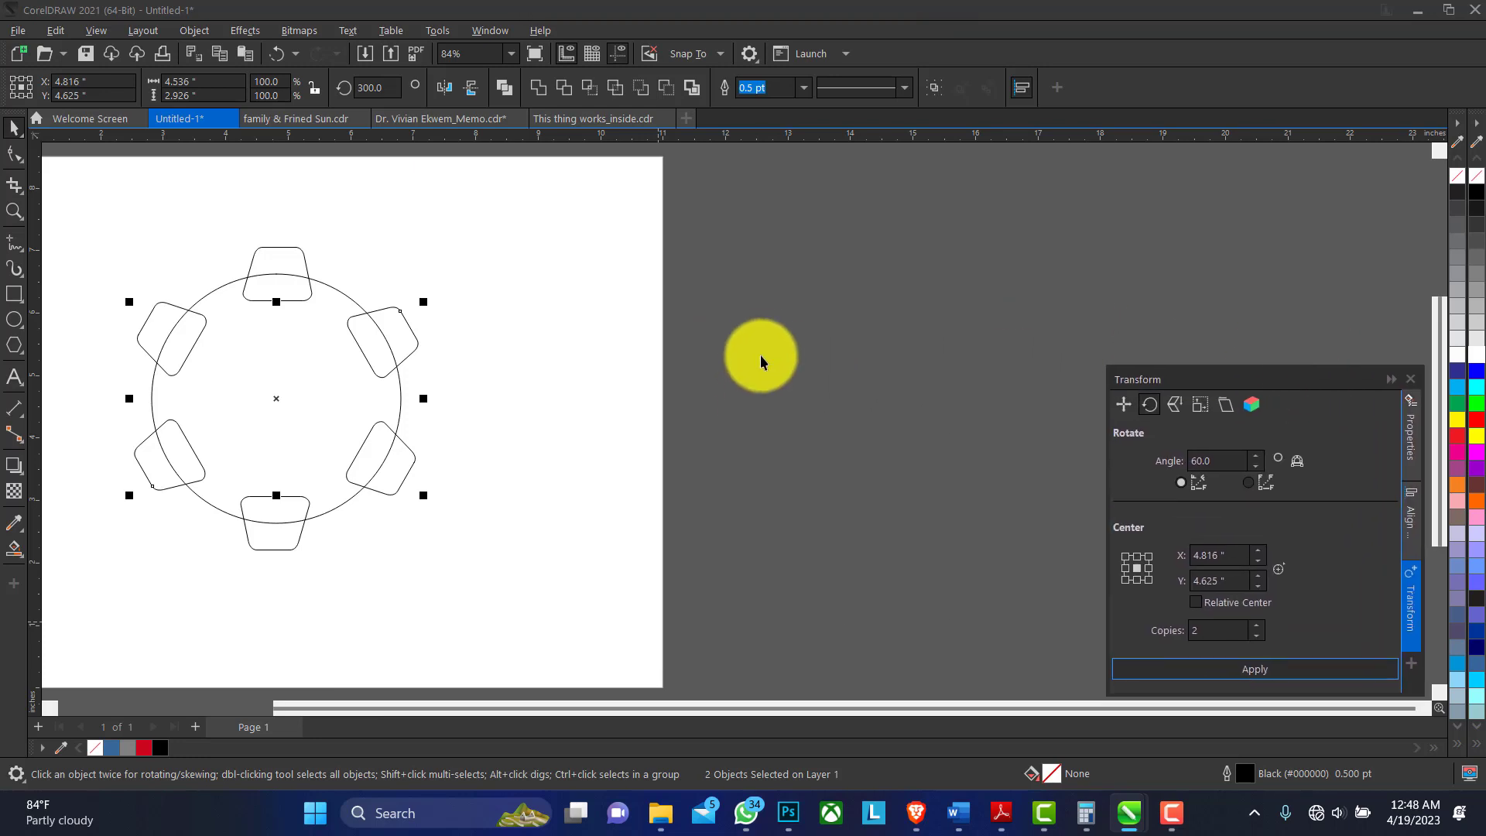
left_click(695, 375)
left_click_drag(106, 225, 433, 559)
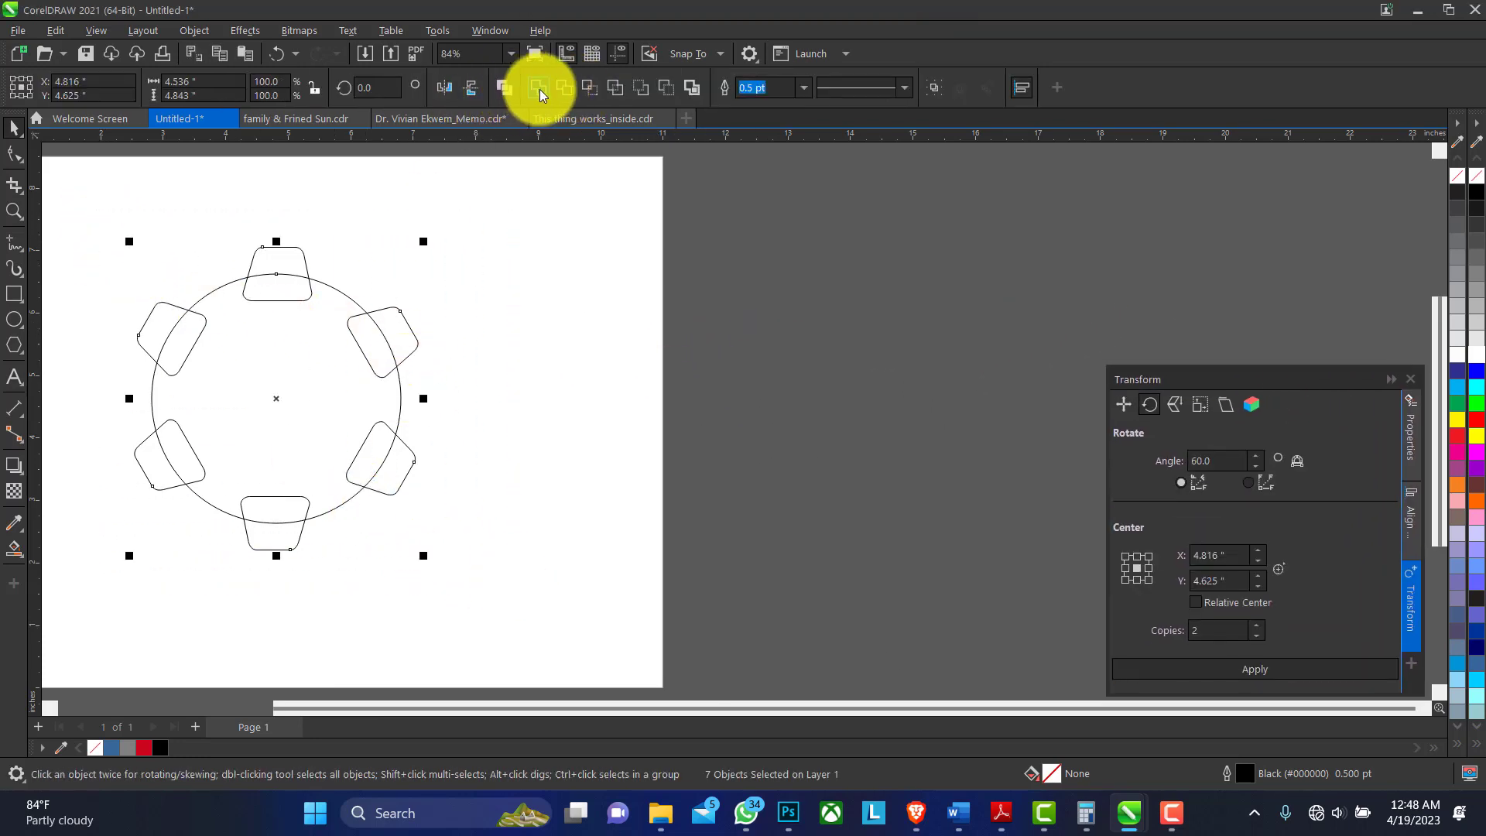
left_click(538, 89)
left_click(452, 234)
Step: Draw a circle inside the gear and enlarge it to about 2.69 inches in diameter
left_click(14, 319)
left_click_drag(262, 387, 358, 484)
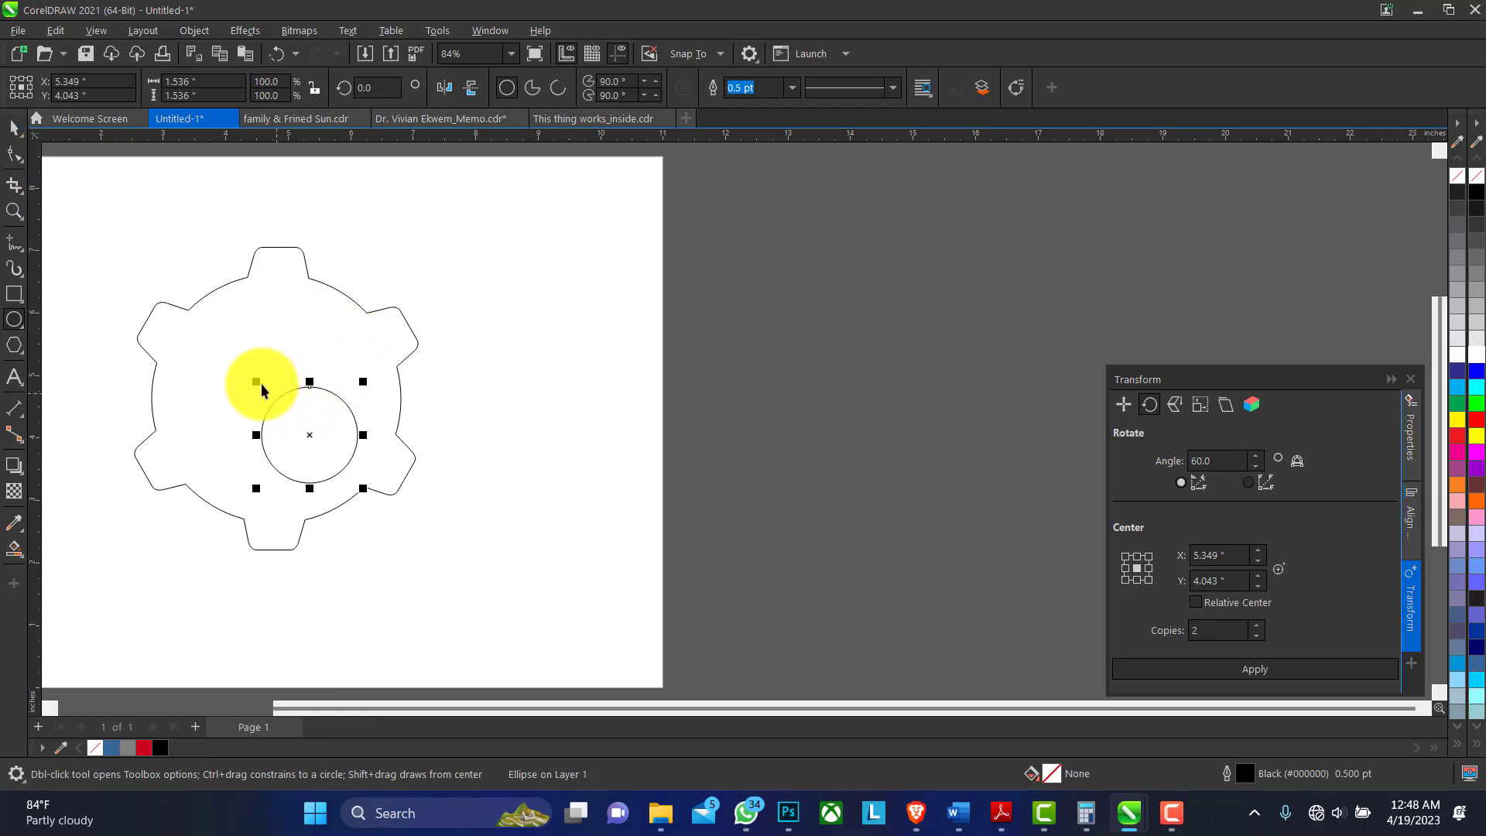
key("space")
left_click(309, 418)
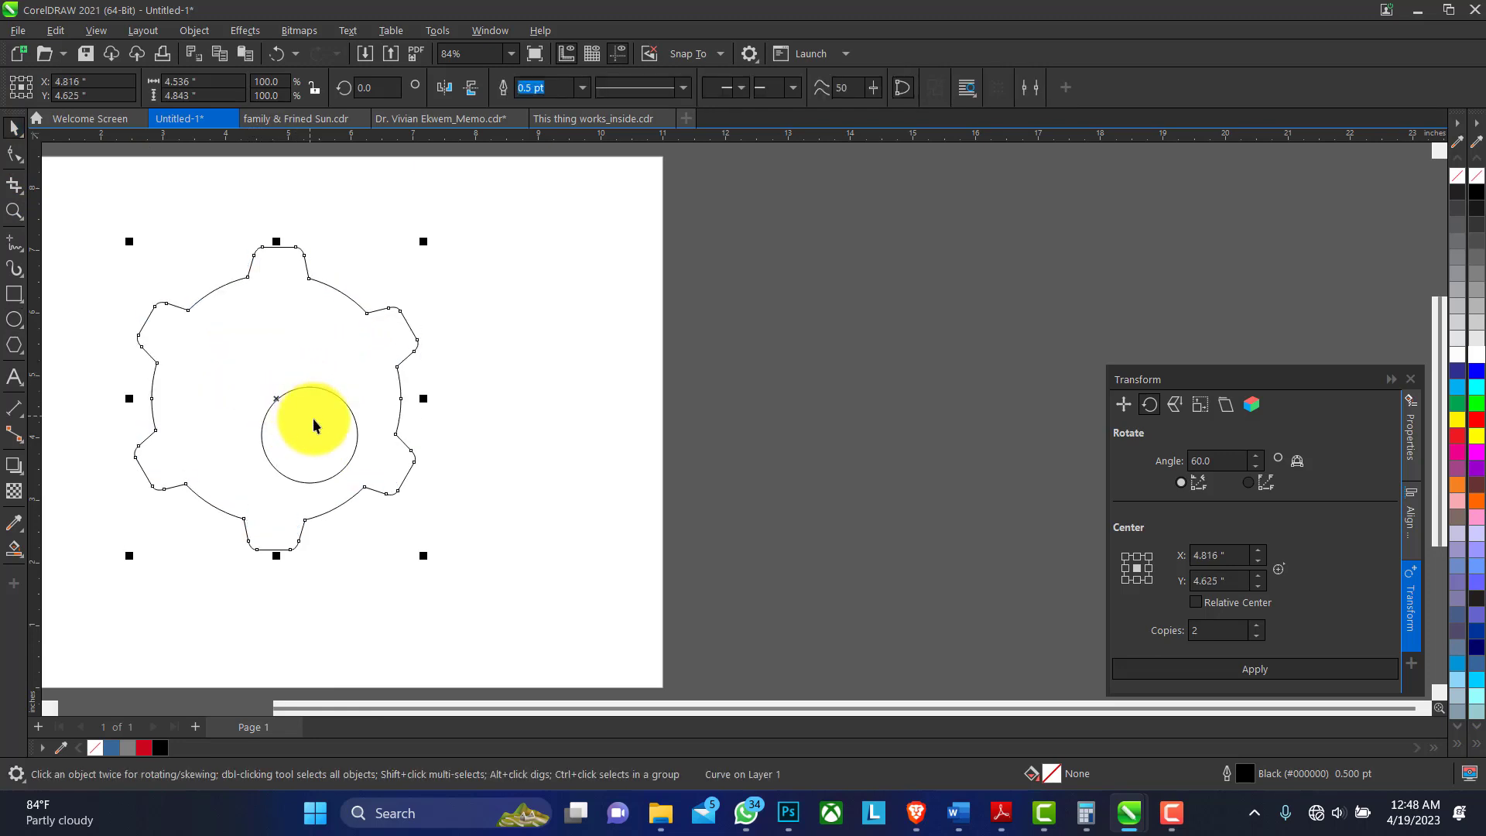
left_click(270, 406)
left_click_drag(262, 385, 184, 310)
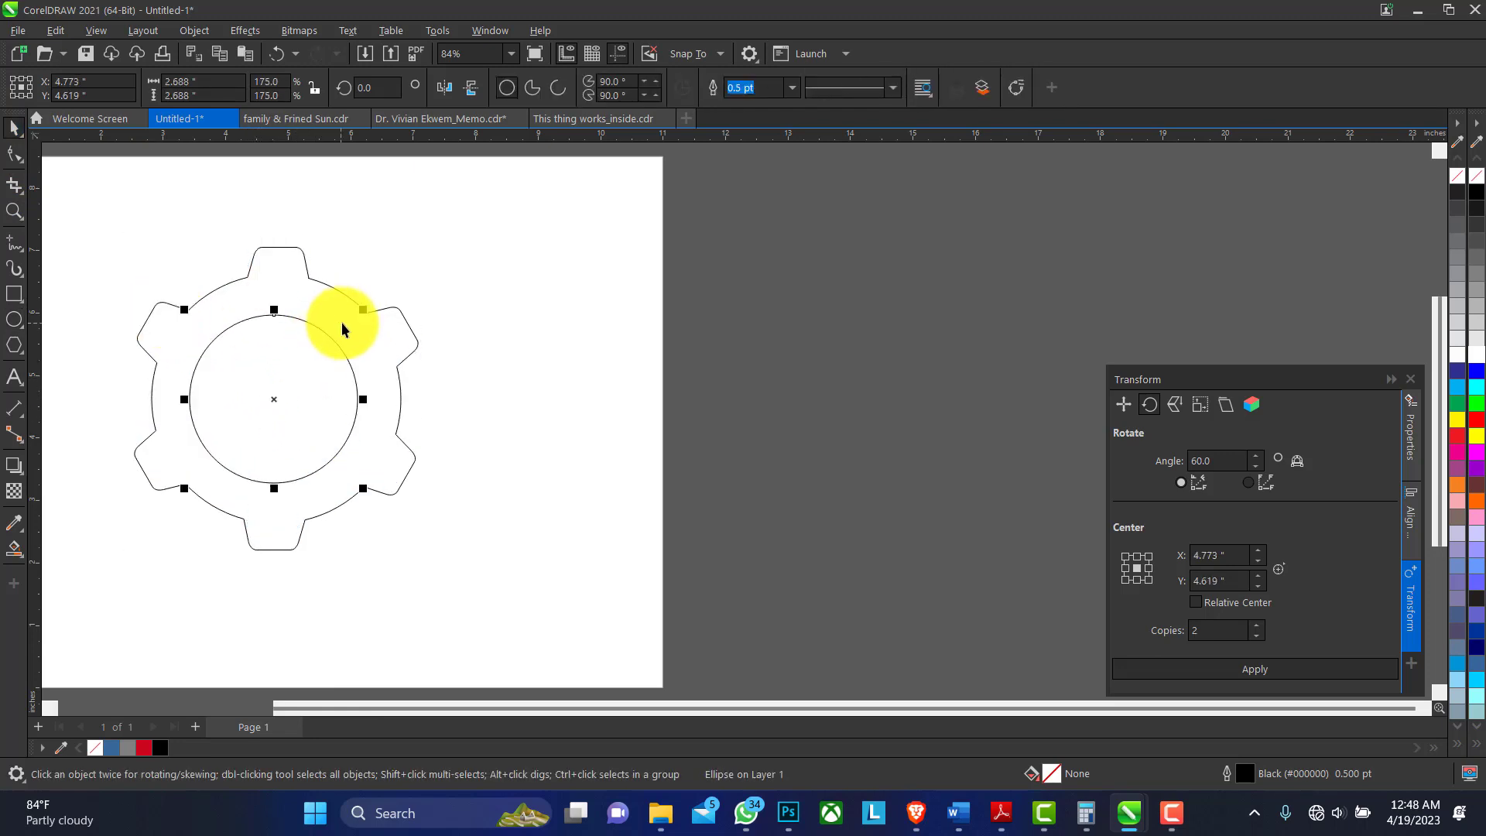
Step: Center the inner circle in the gear at about 2.77 inches in diameter and add two smaller concentric circles, the larger about 1.93 inches
left_click(348, 313, "shift")
left_click(355, 327)
left_click(341, 337)
left_click_drag(369, 313, 373, 325)
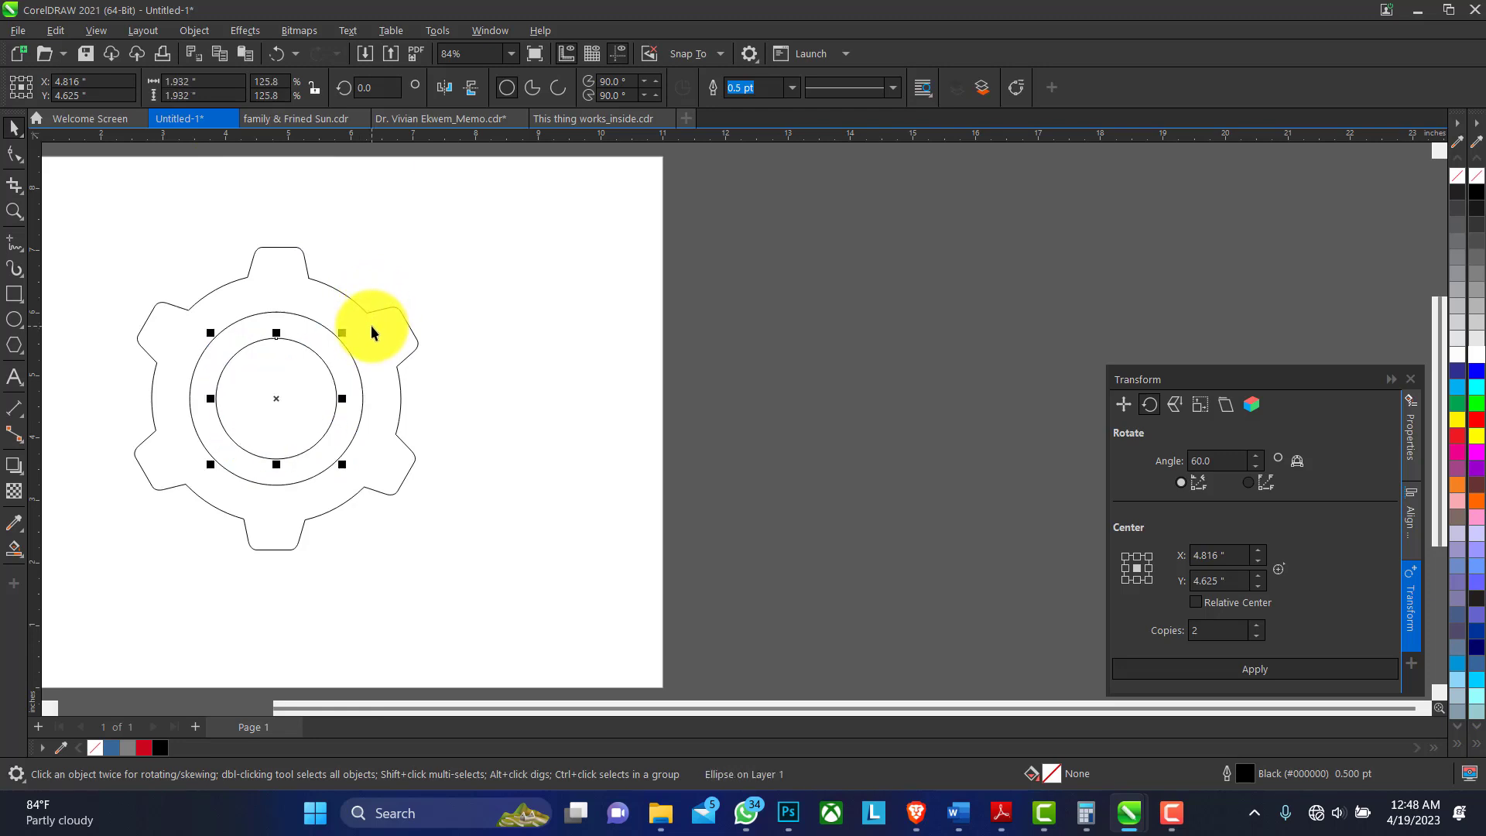
left_click(474, 246)
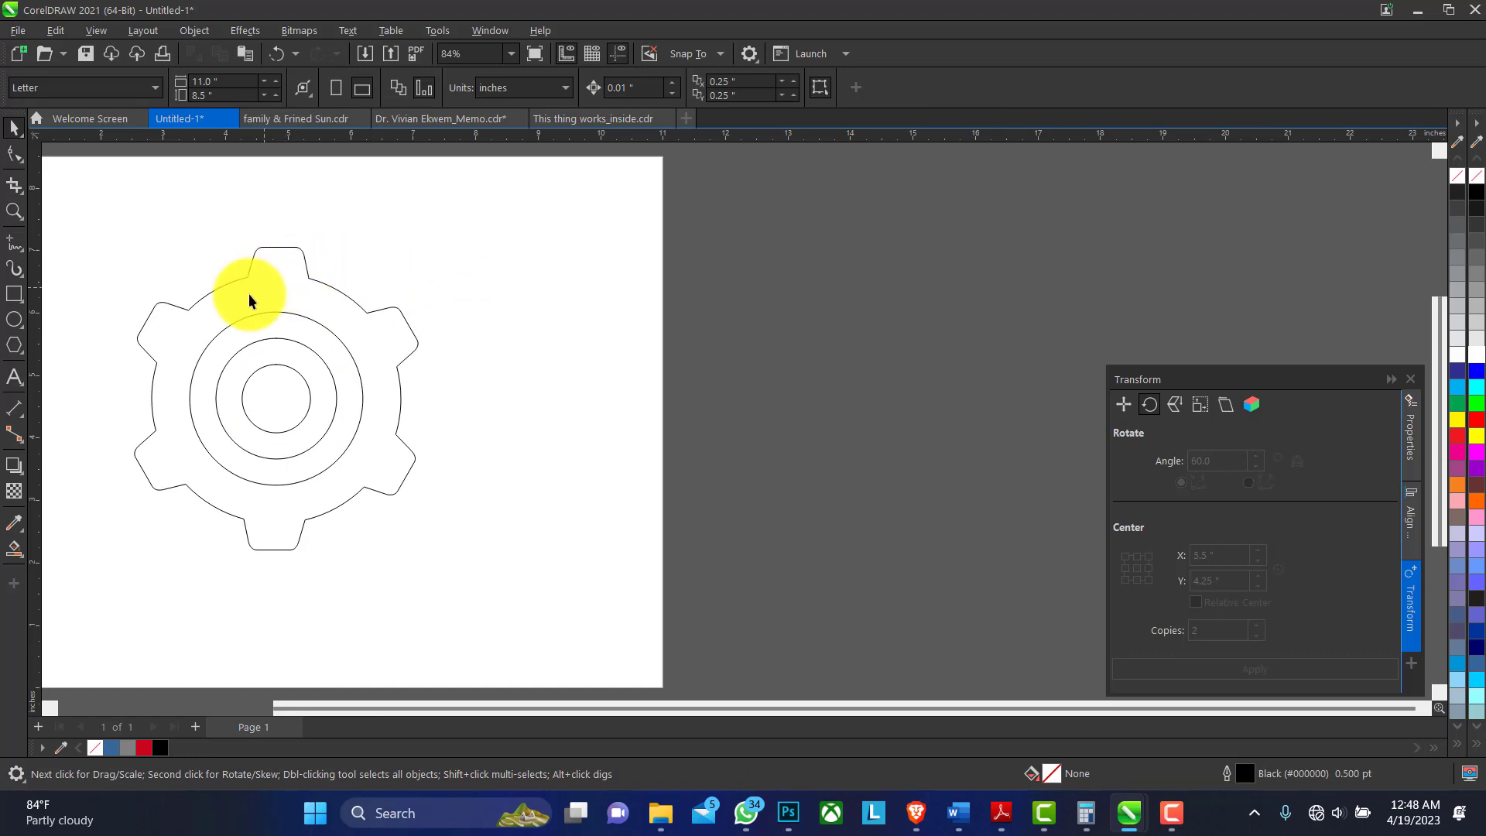
Step: Draw a rectangle above and to the right of the gear and set its width and height to 2.77 inches
left_click(14, 294)
left_click_drag(418, 212, 544, 326)
left_click(14, 127)
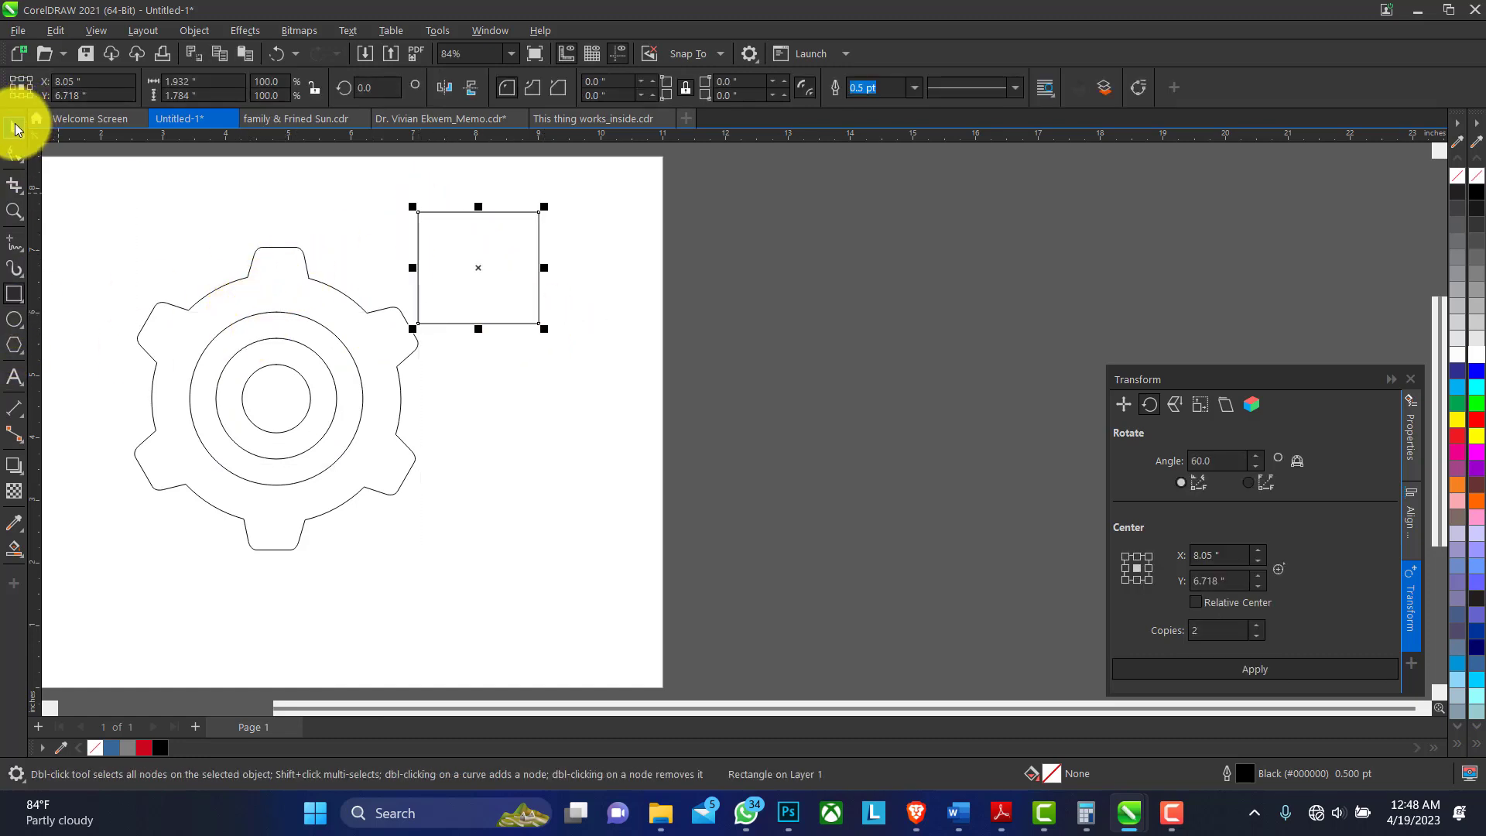
left_click(312, 322)
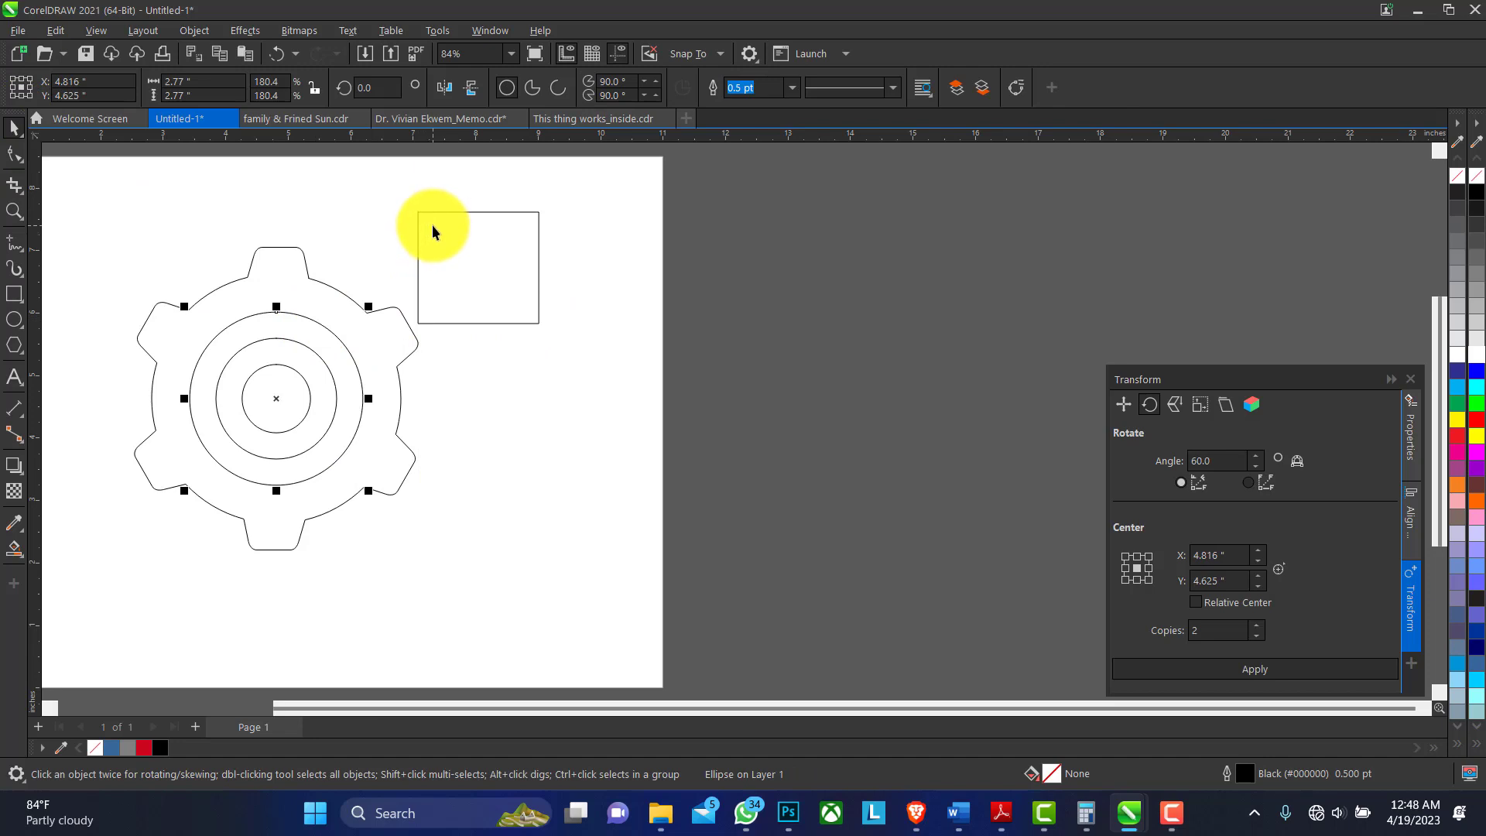
left_click(167, 84)
left_click(418, 211)
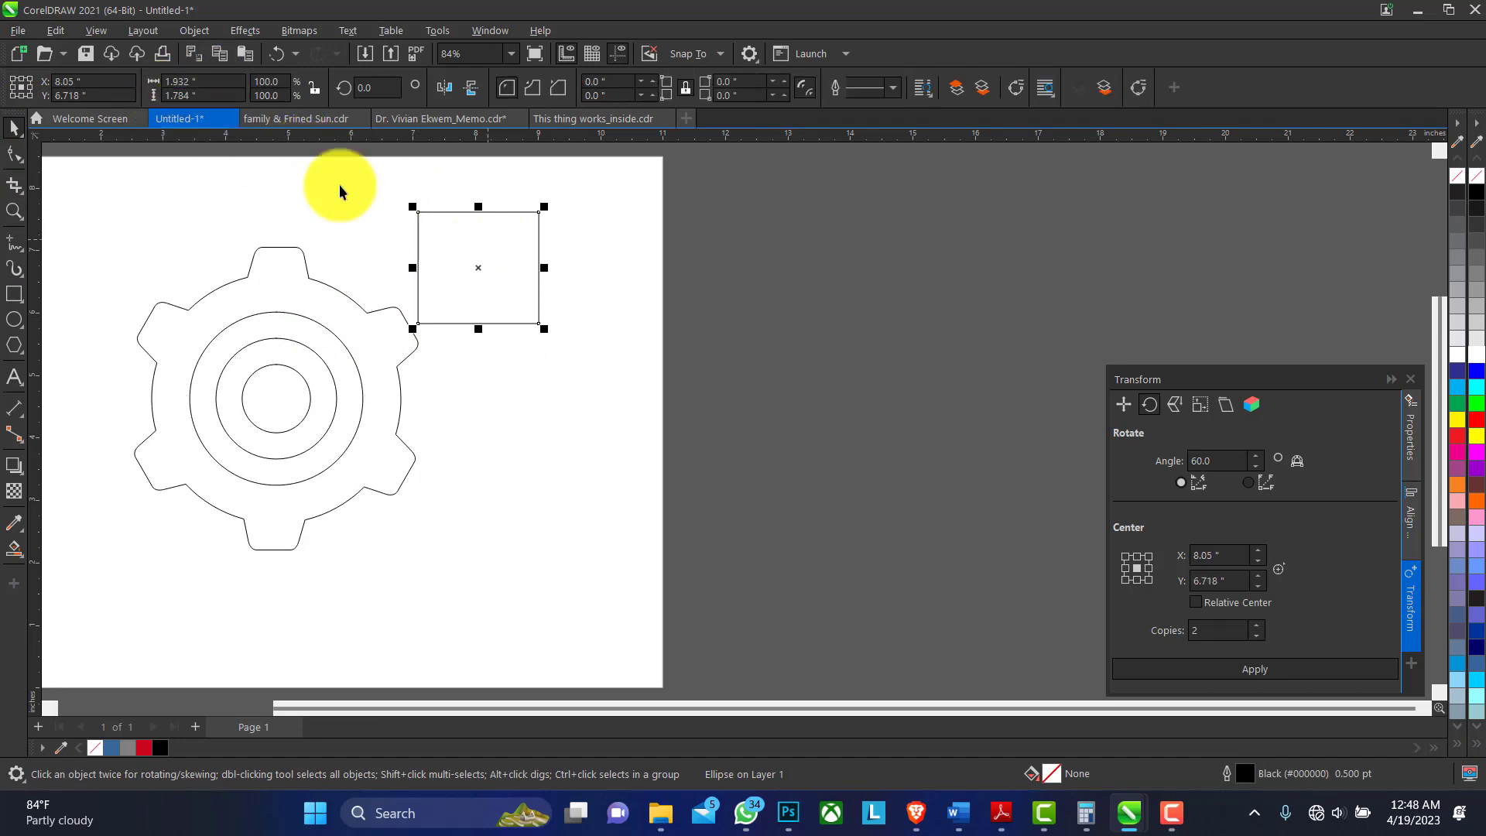
double_click(182, 95)
type("2.77")
key("Return")
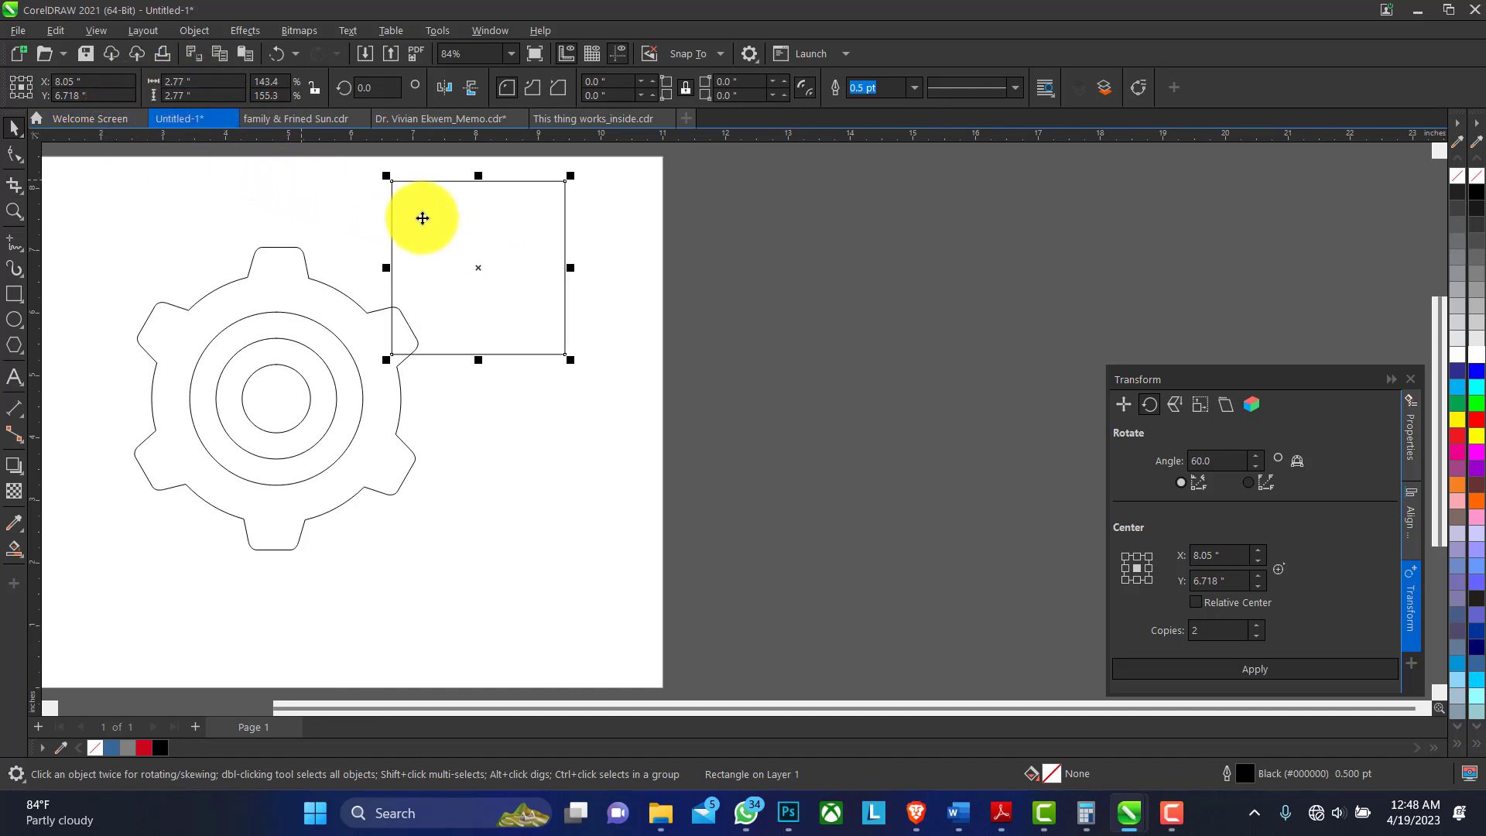
Step: Move the square onto the gear and align its center with the largest inner circle
left_click_drag(480, 254, 292, 362)
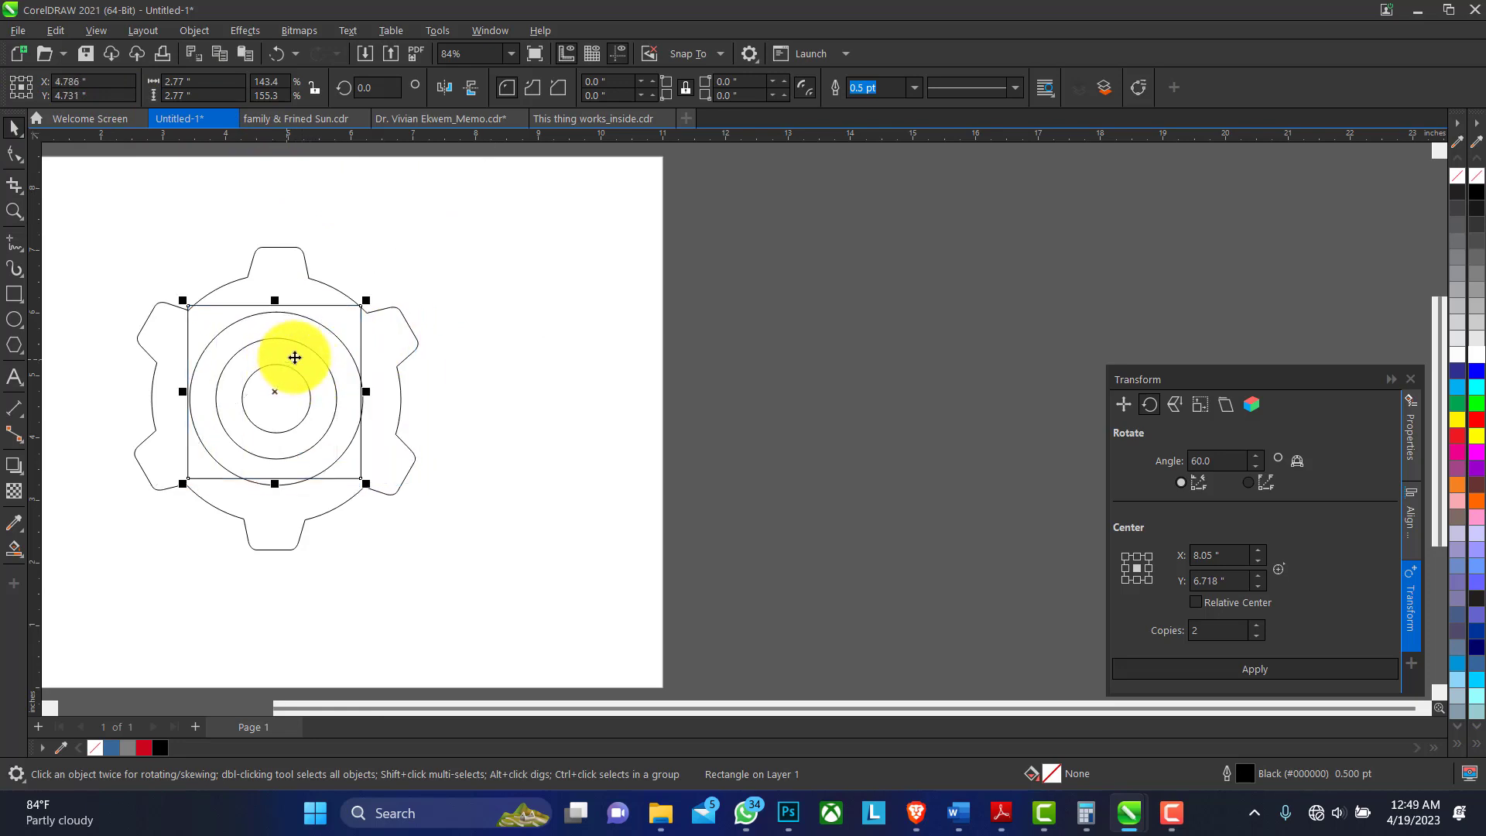
left_click(327, 330, "shift")
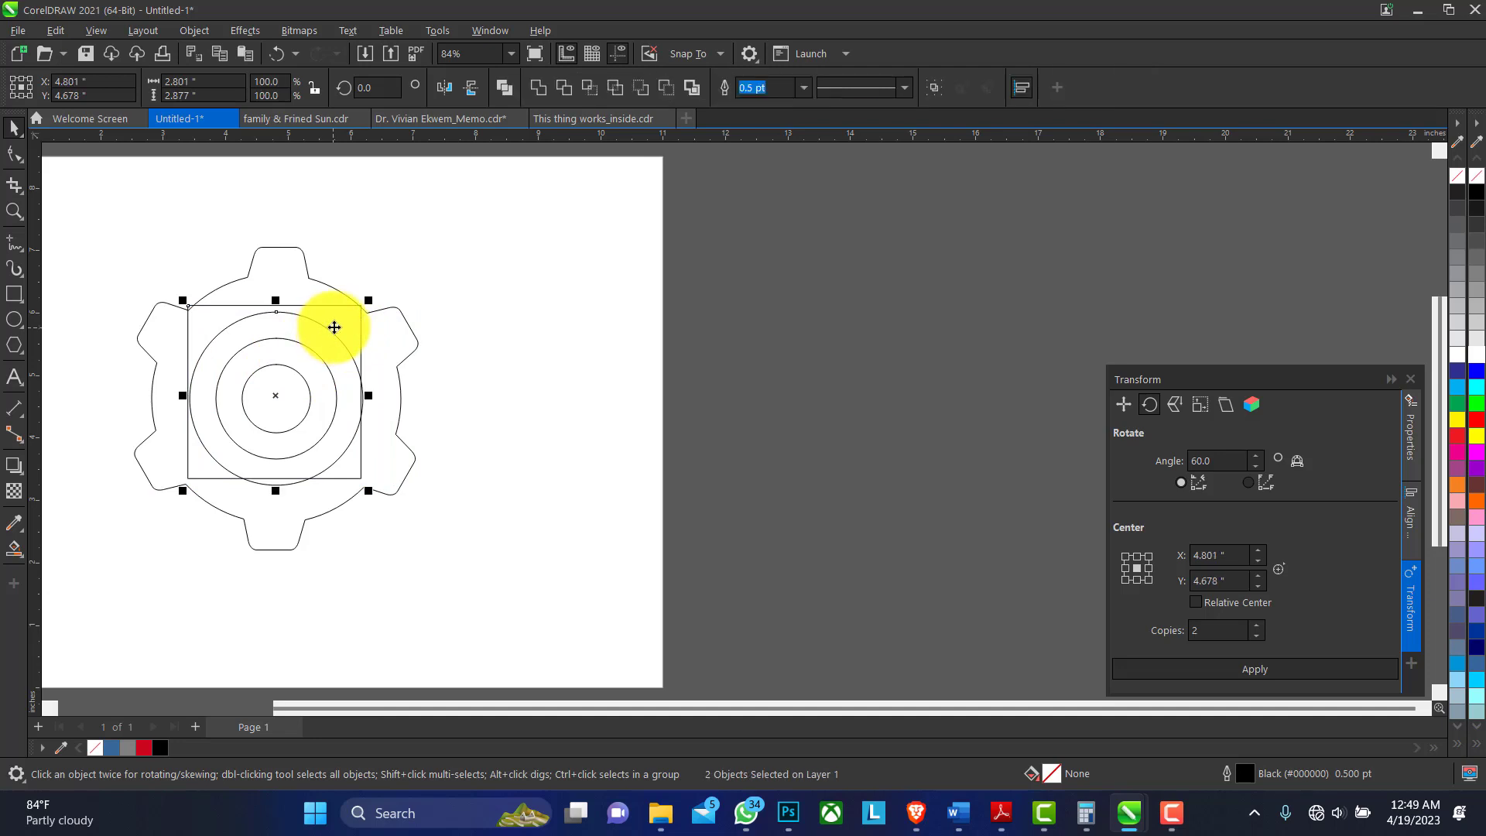
key("c")
key("e")
left_click(537, 309)
Step: Stretch the square rightward to about 4.26 inches wide and round its corners to 1.385 inches so both ends become semicircular
left_click(360, 318)
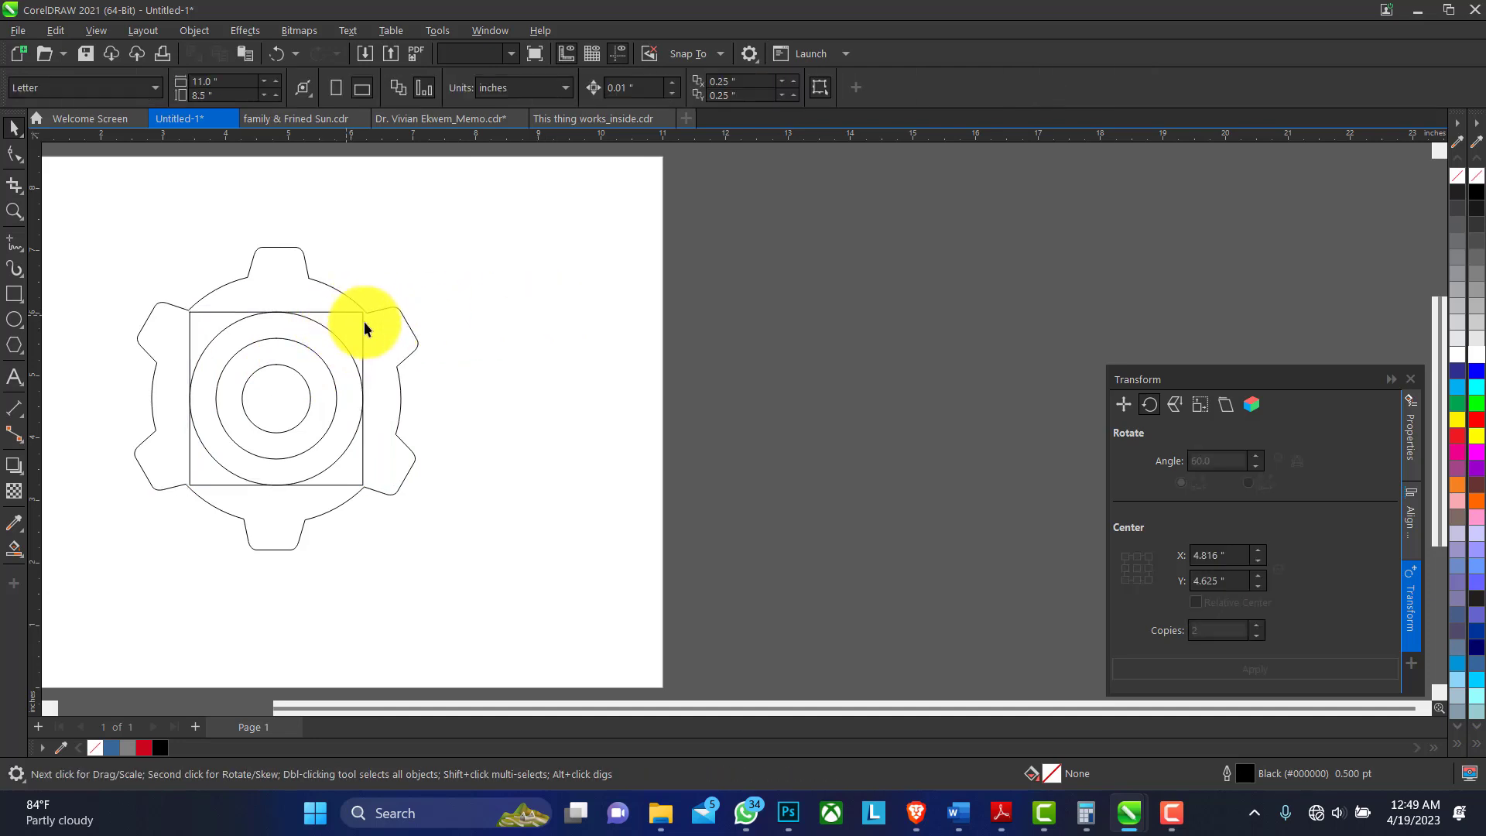
left_click_drag(368, 399, 461, 399)
left_click(15, 155)
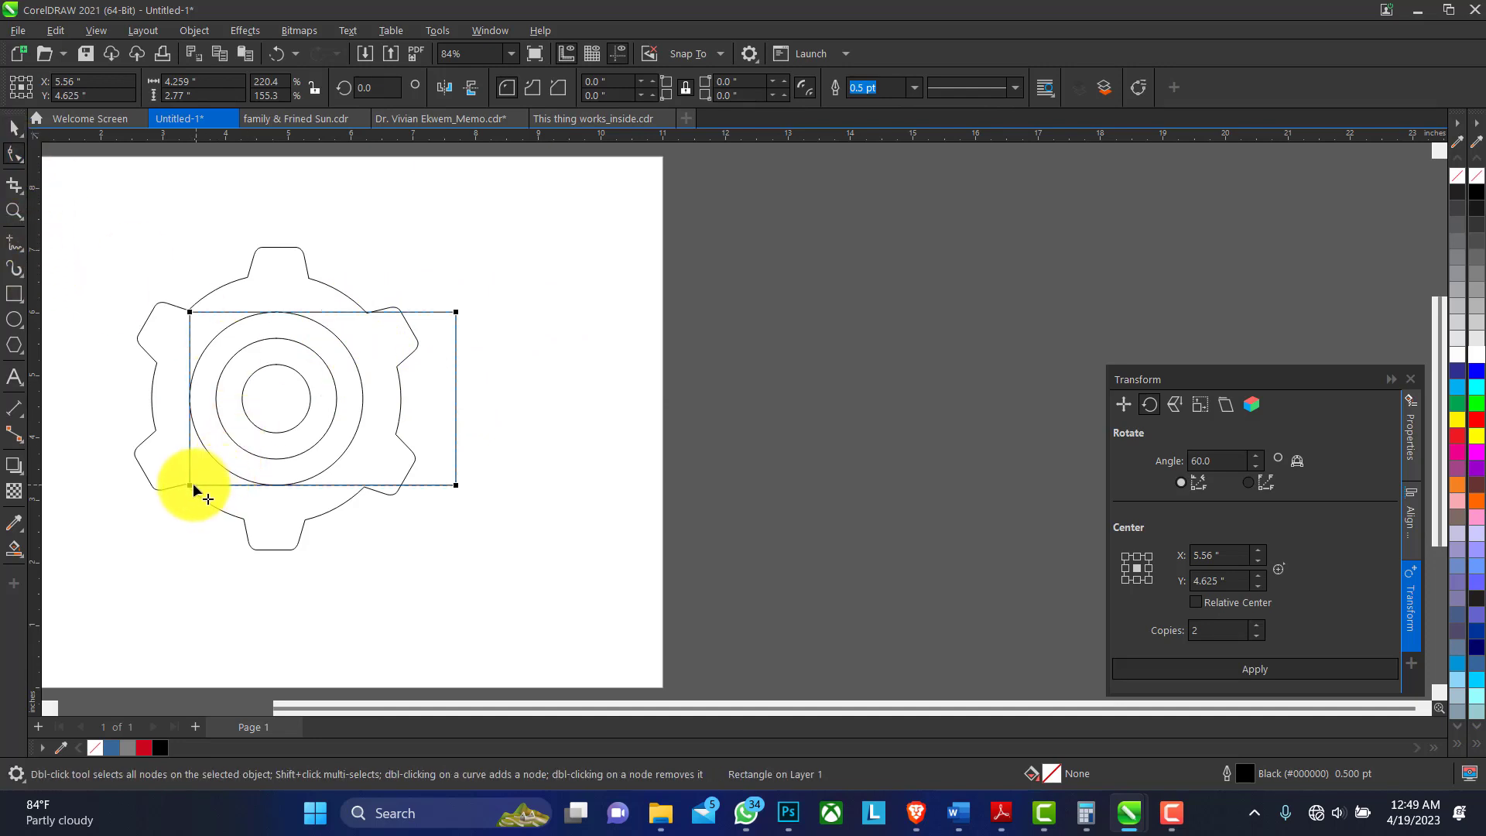
left_click_drag(190, 486, 275, 494)
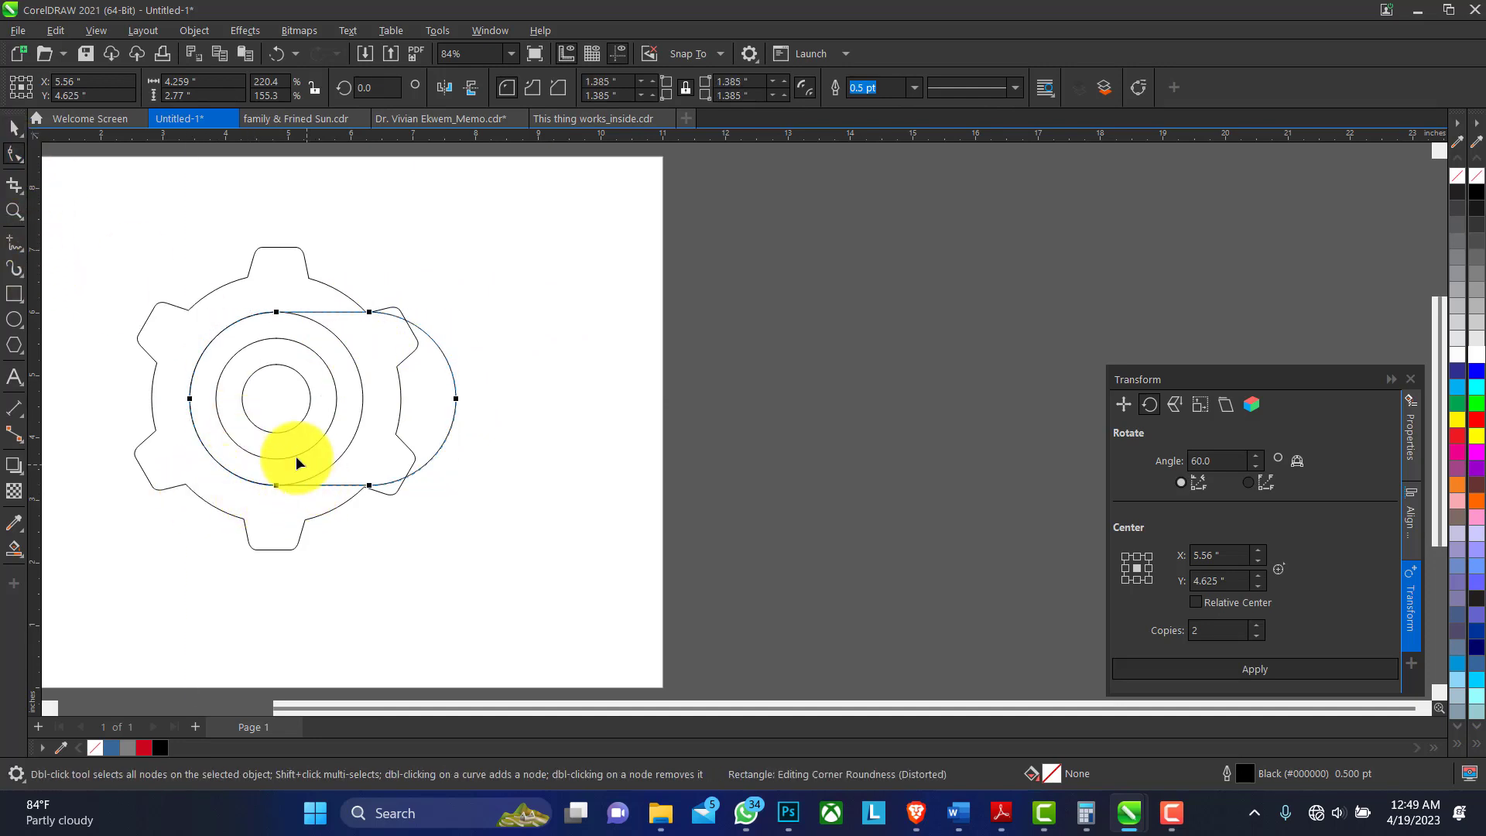
left_click(15, 127)
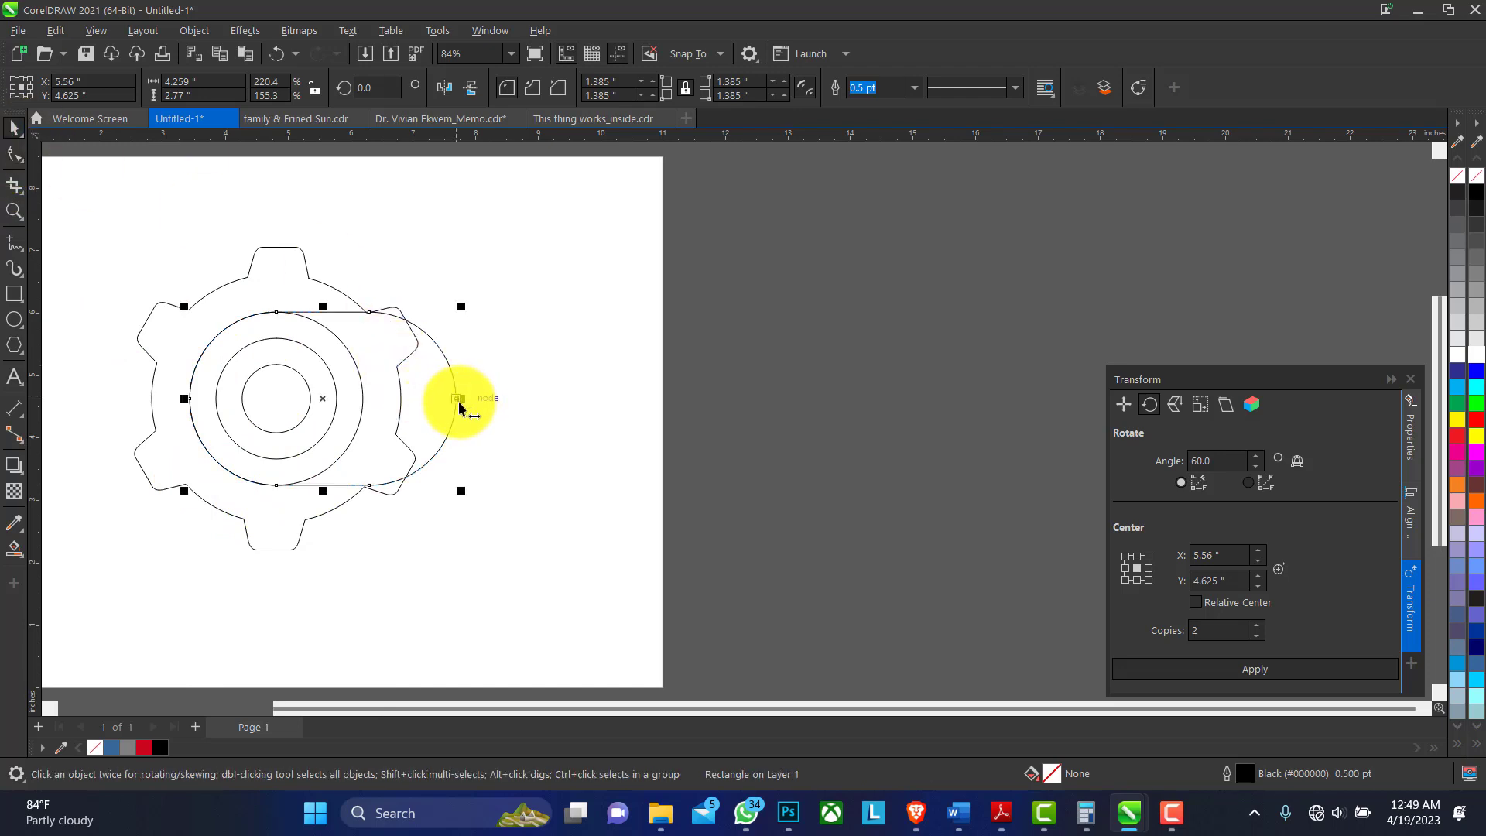
double_click(457, 401)
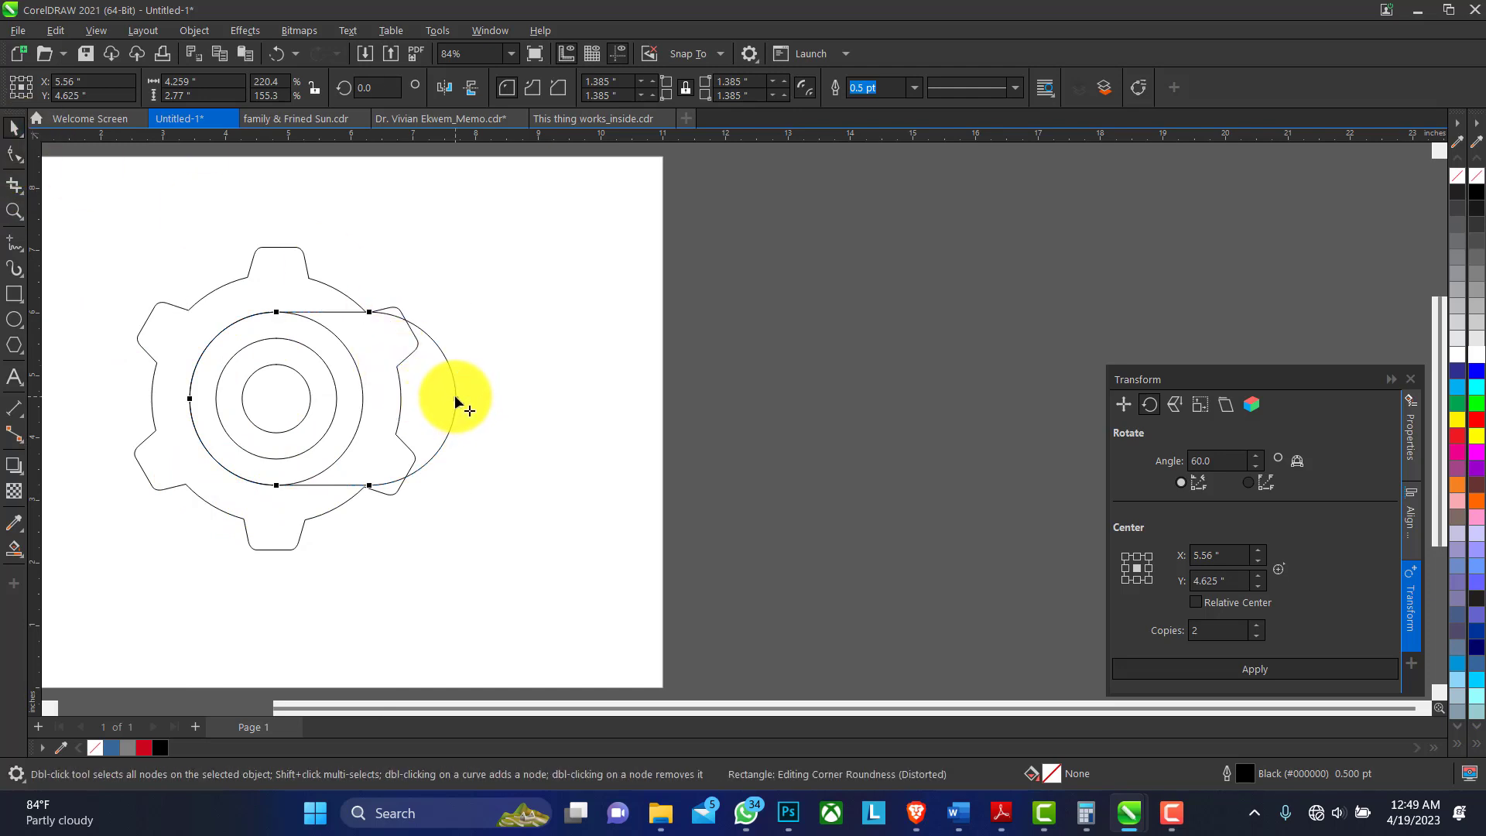
Step: Stretch the rounded bar to about 4.99 inches long and rotate it about the circles' center to about 315.3°, pointing down and to the right
key("space")
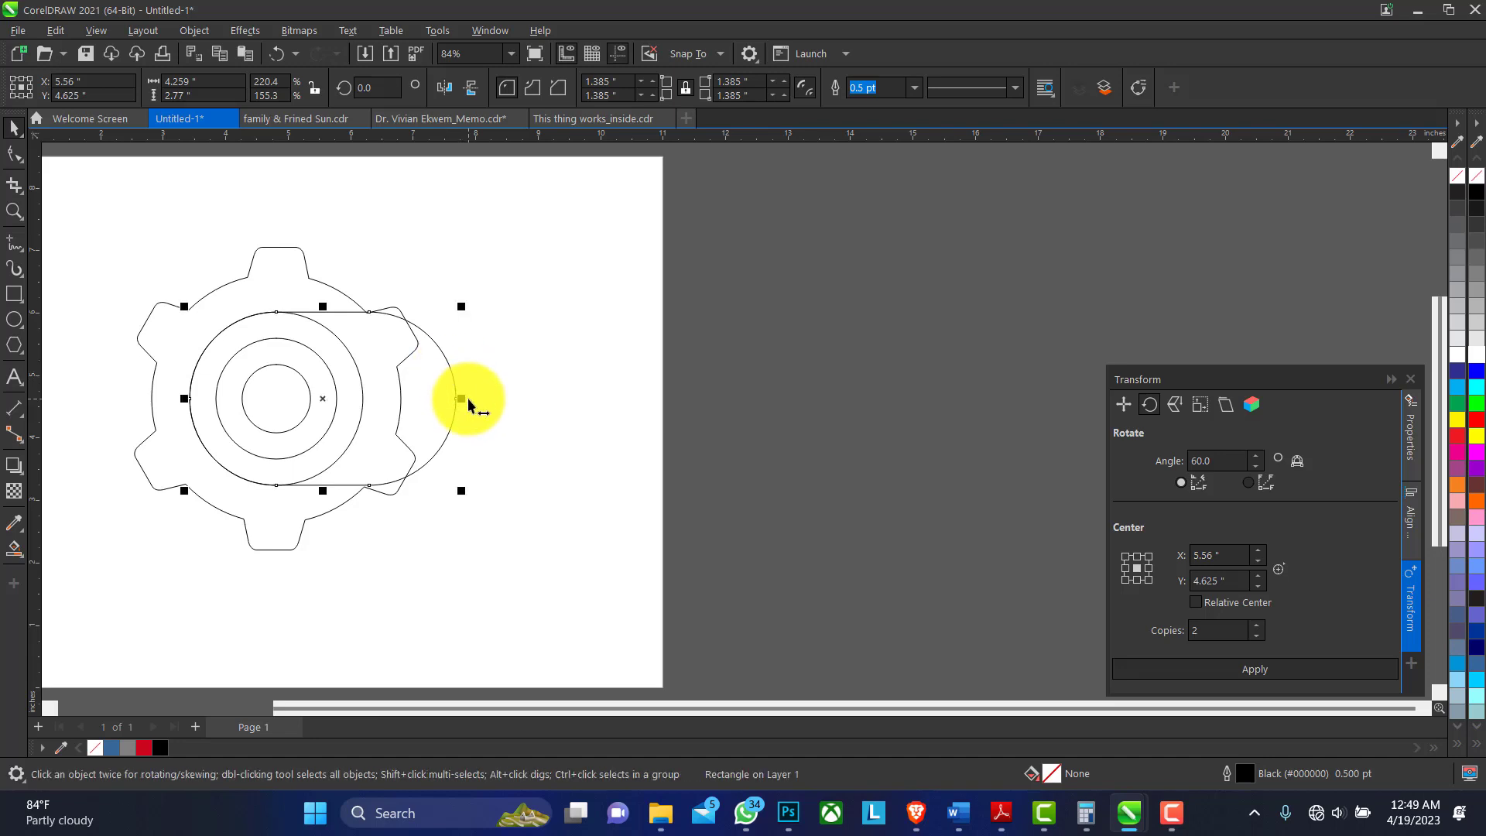
left_click_drag(463, 398, 509, 405)
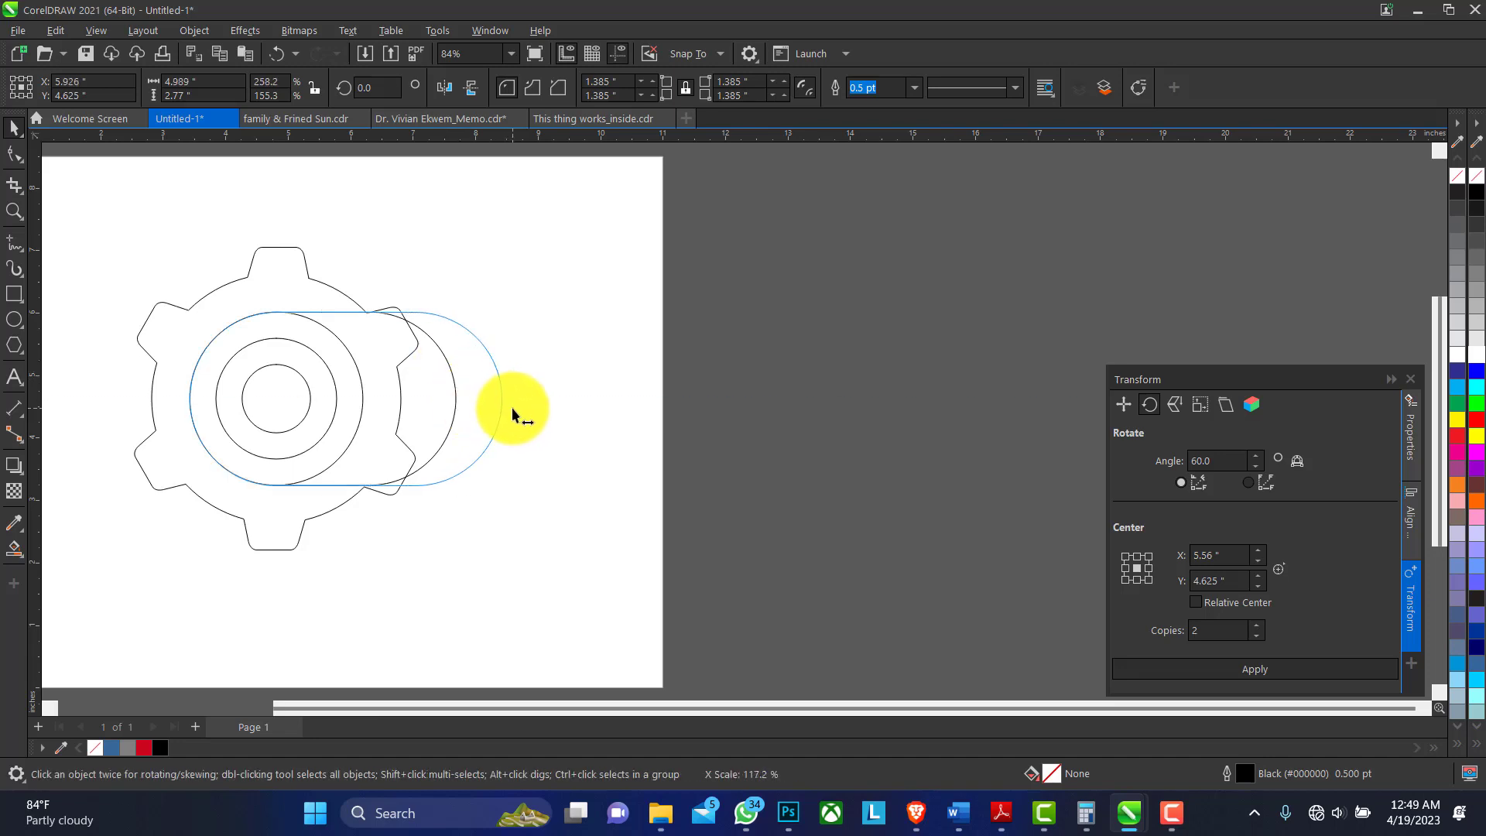
left_click(350, 400)
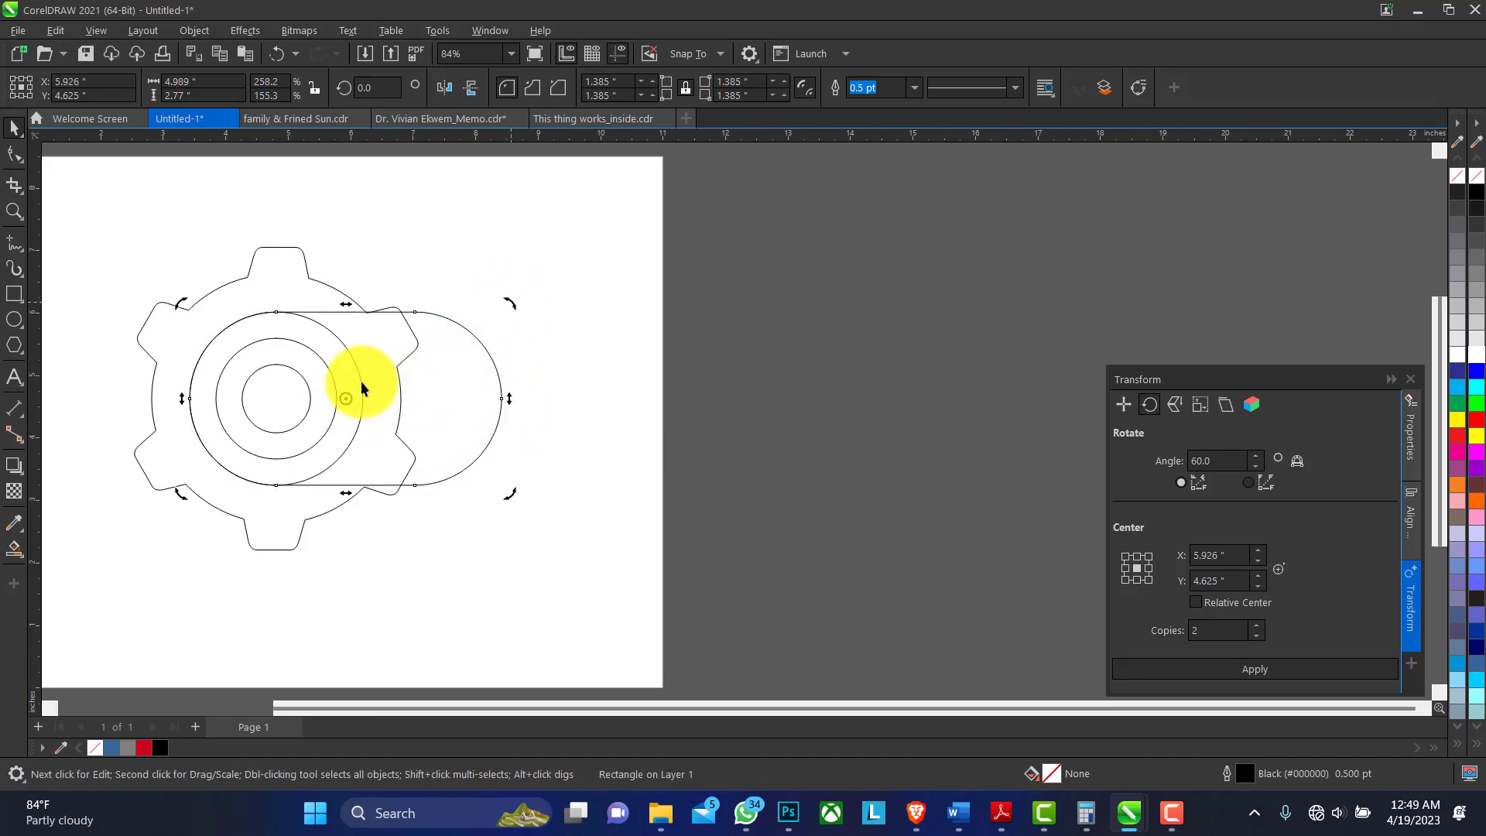
left_click_drag(347, 399, 276, 398)
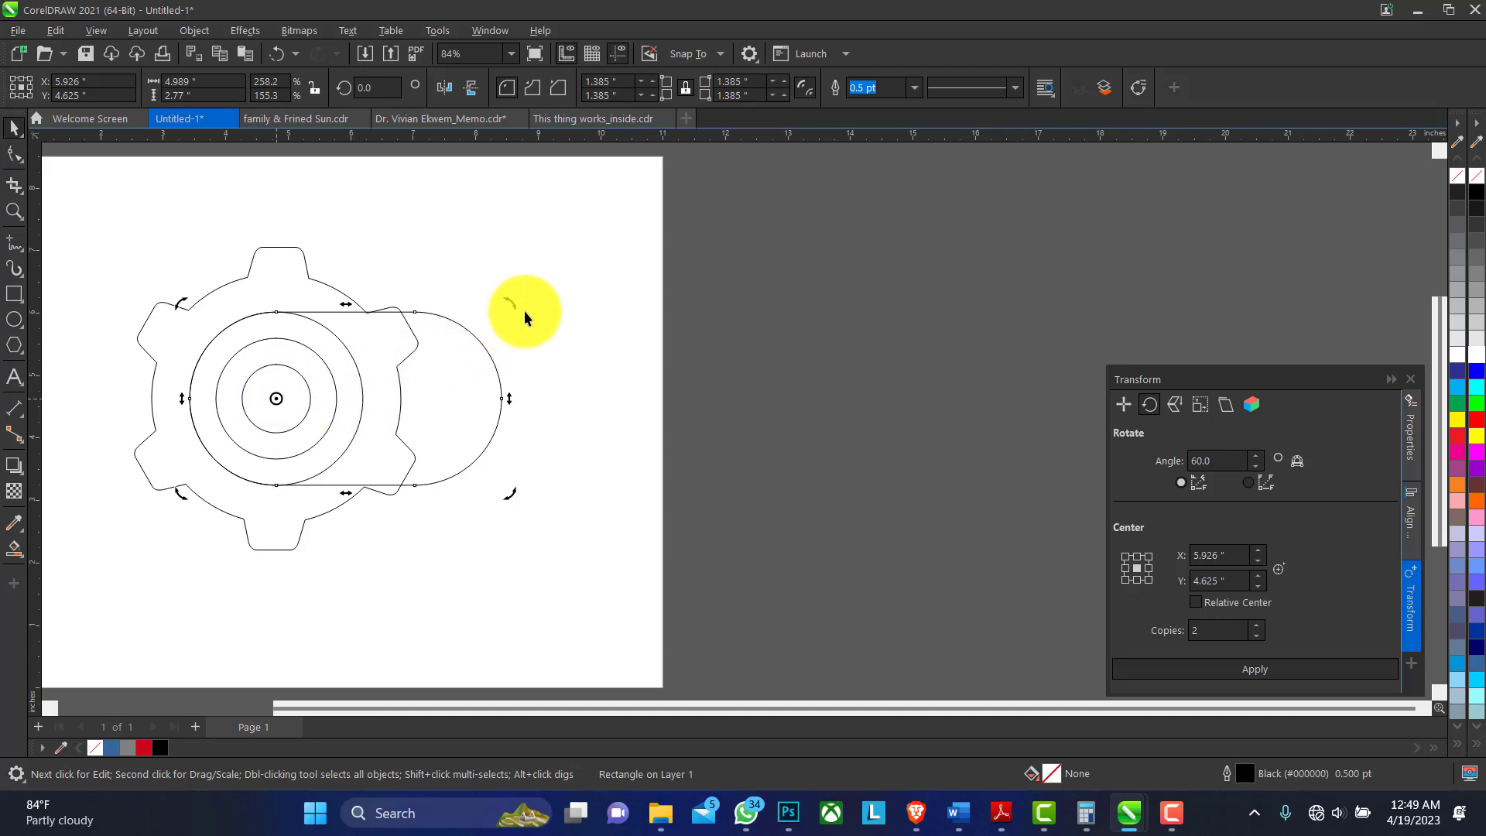
left_click_drag(511, 304, 466, 480)
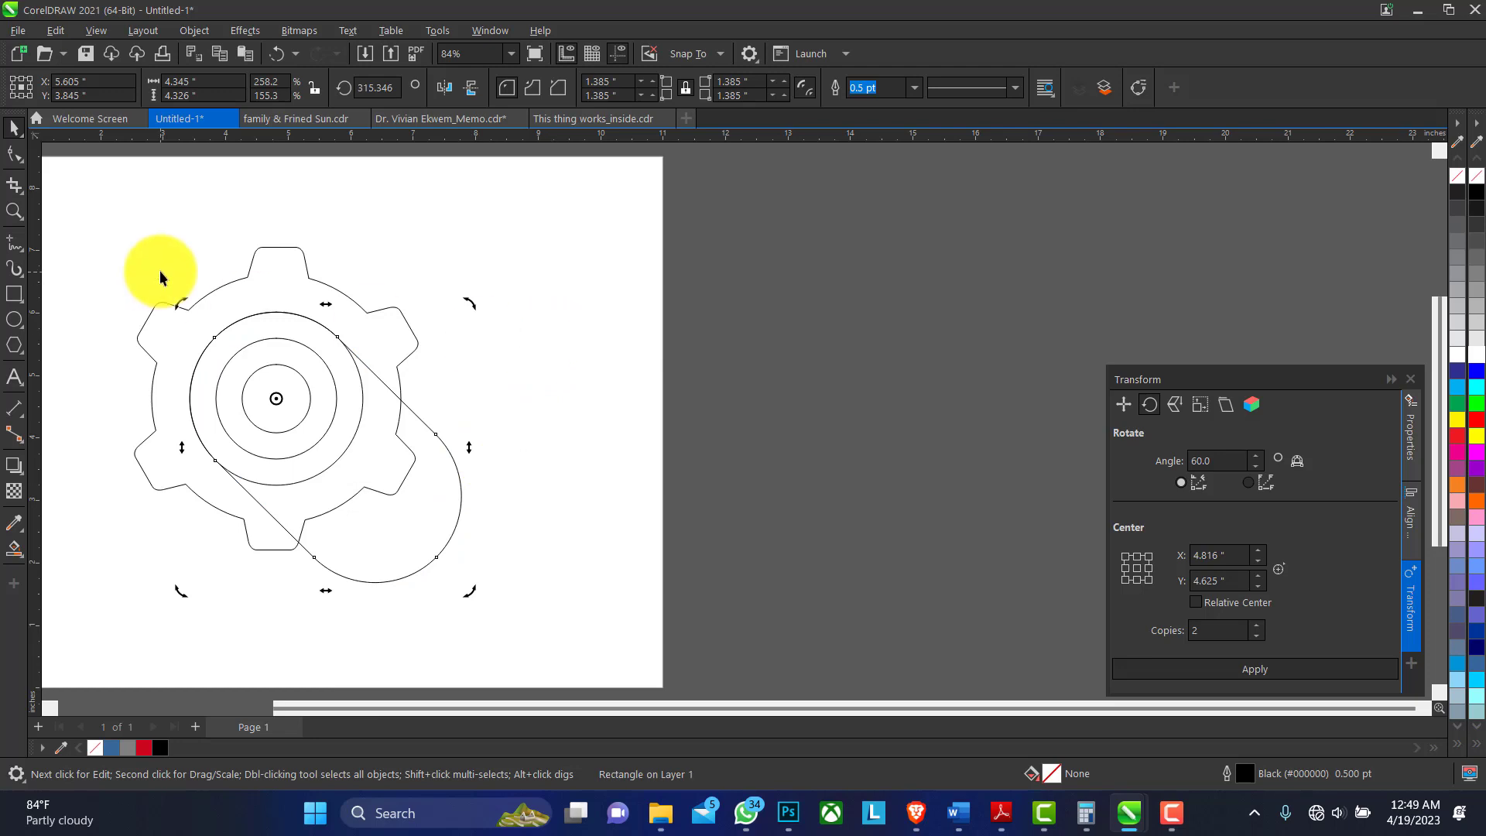
left_click(95, 192)
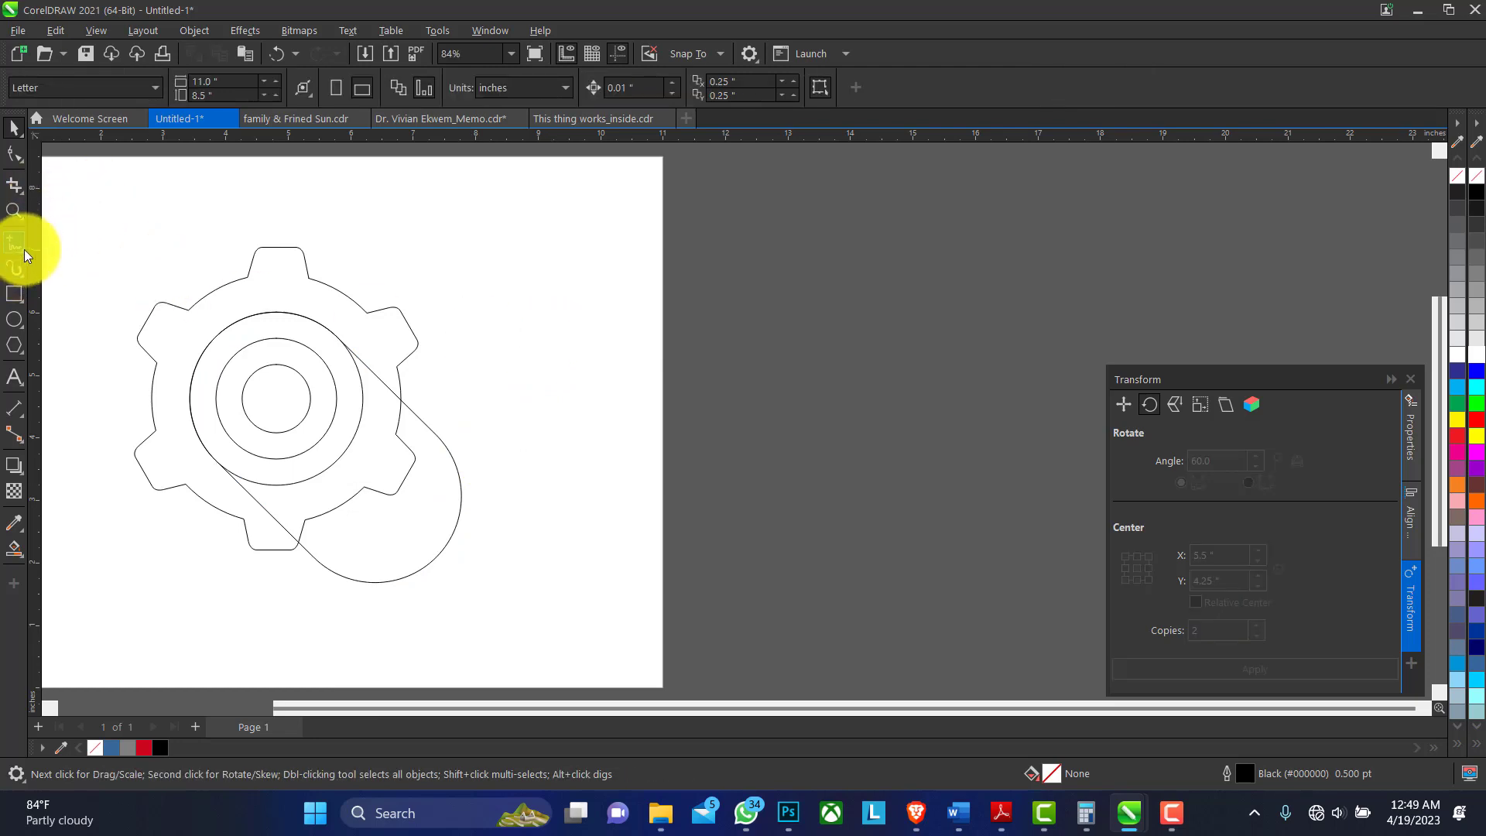
Step: Draw a short diagonal Bézier line, about 0.37 by 0.57 inches, at the gear's upper left and move it across the outer ring band
left_click(25, 249)
left_click(66, 267)
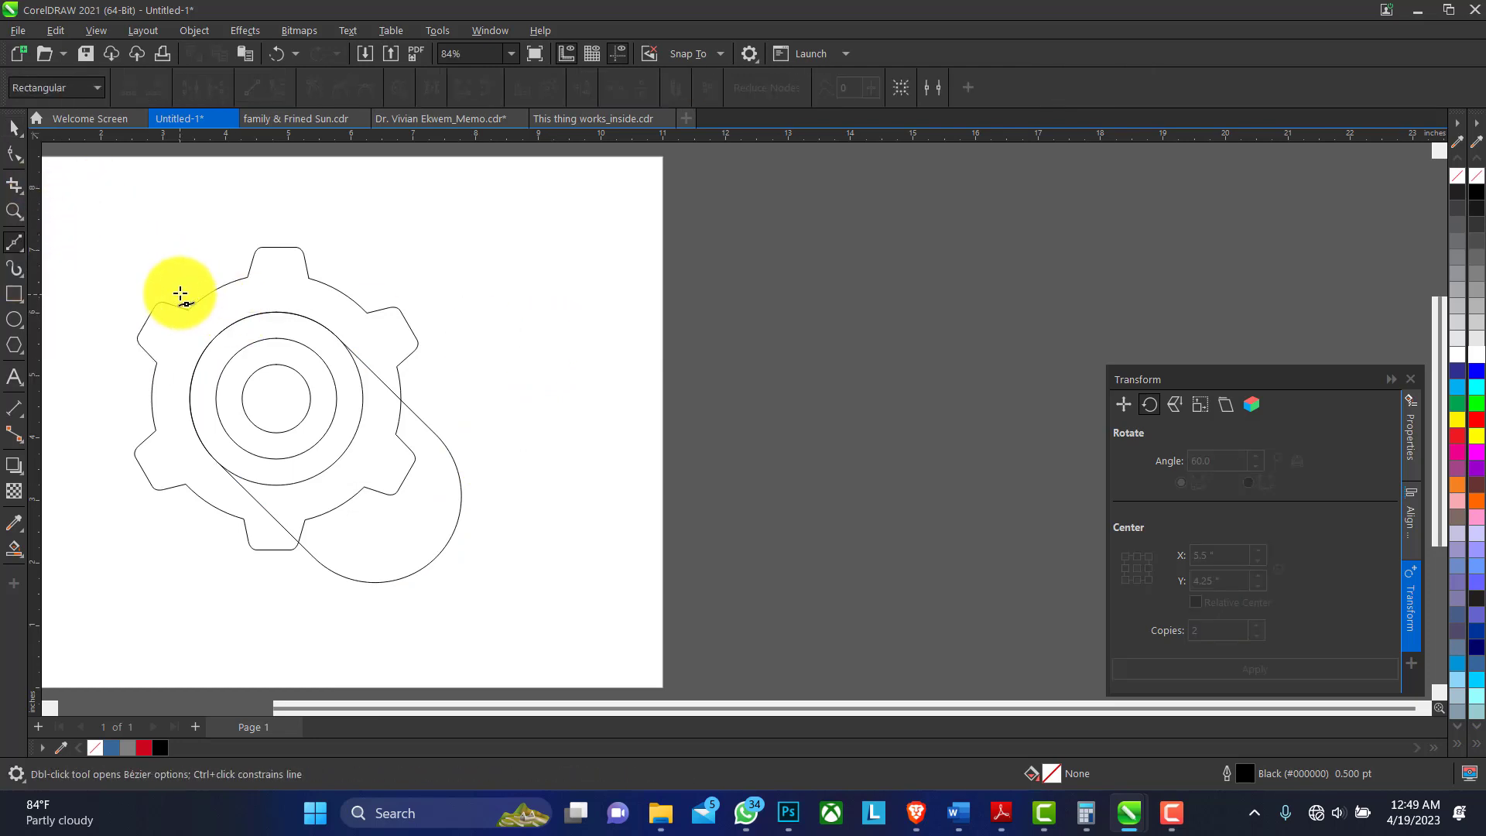
left_click_drag(206, 274, 232, 315)
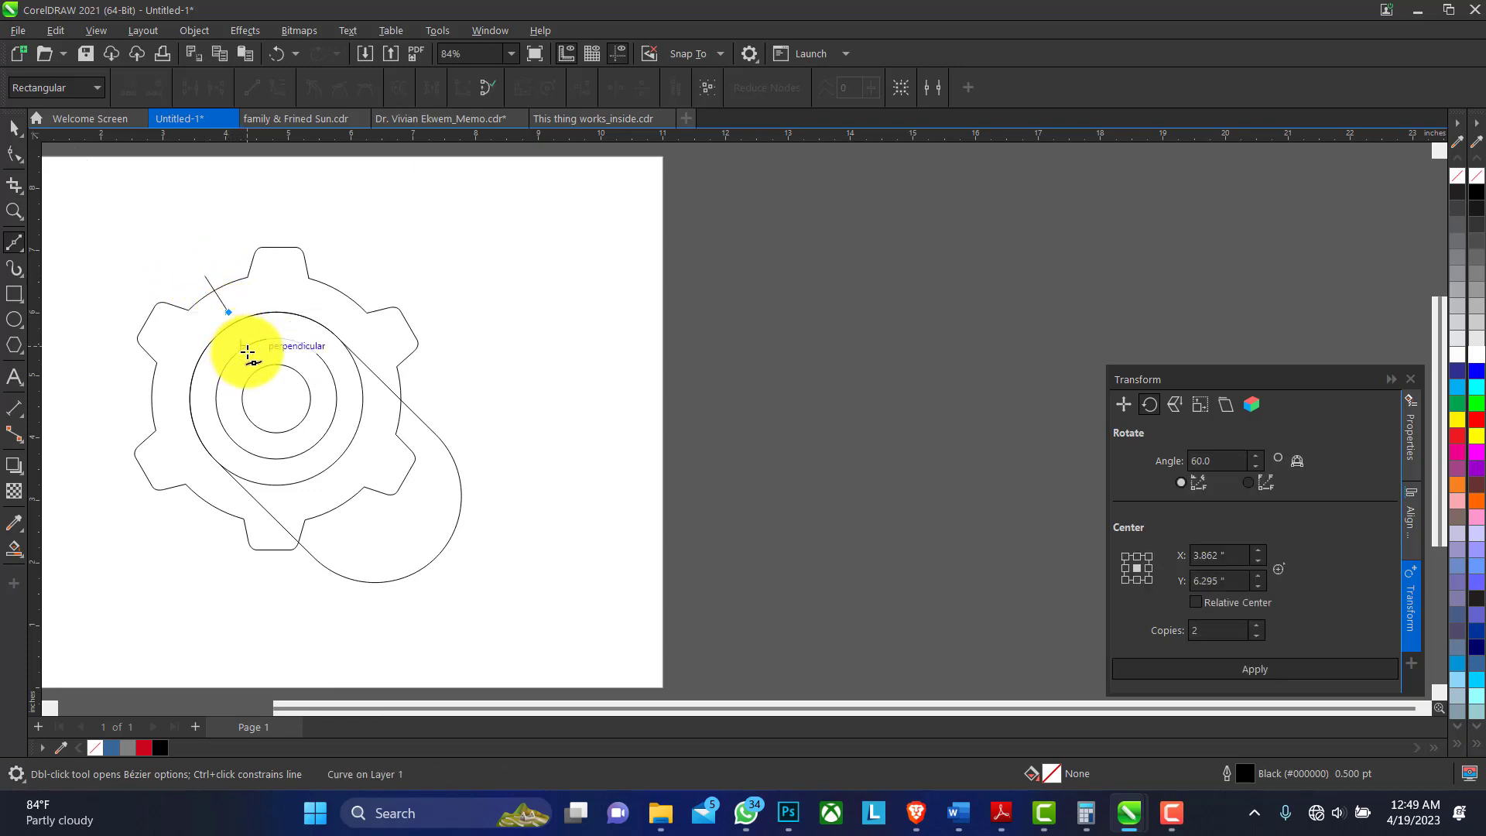
left_click(14, 127)
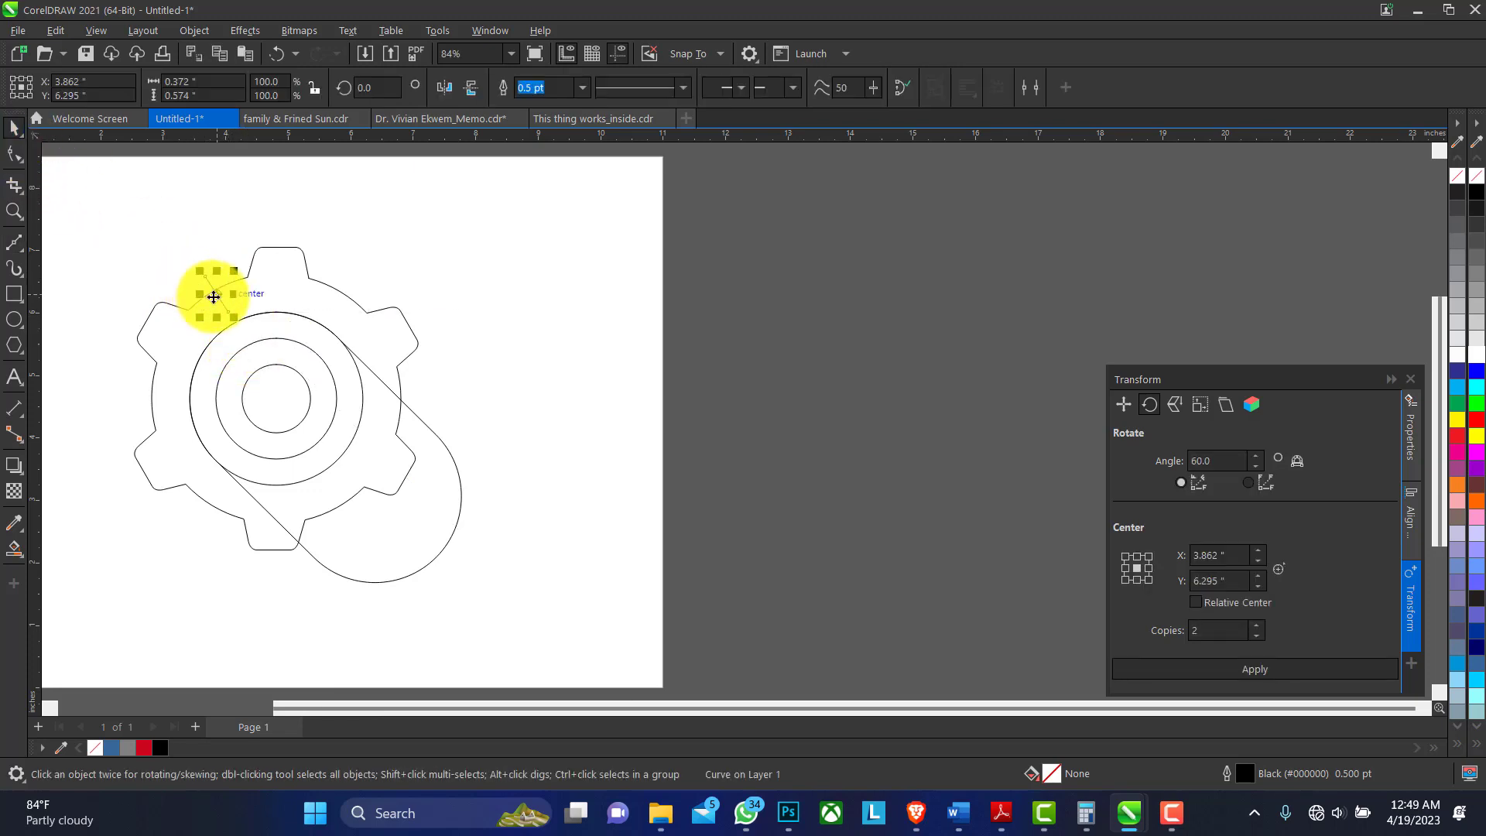
left_click_drag(239, 341, 262, 376)
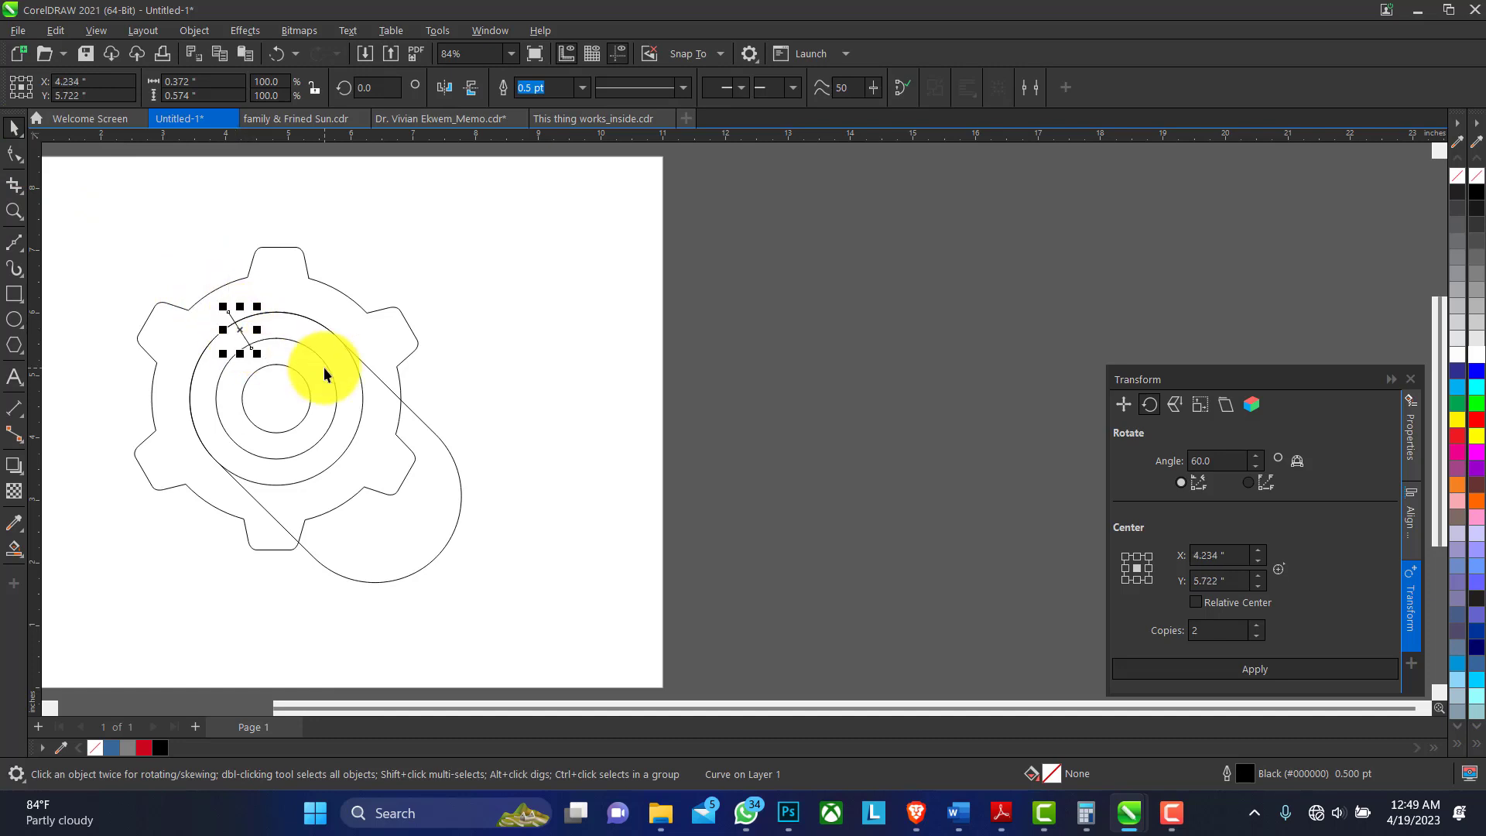
Step: Move the short line's rotation center to the circles' center and create 2 copies rotated by 120°
left_click(13, 210)
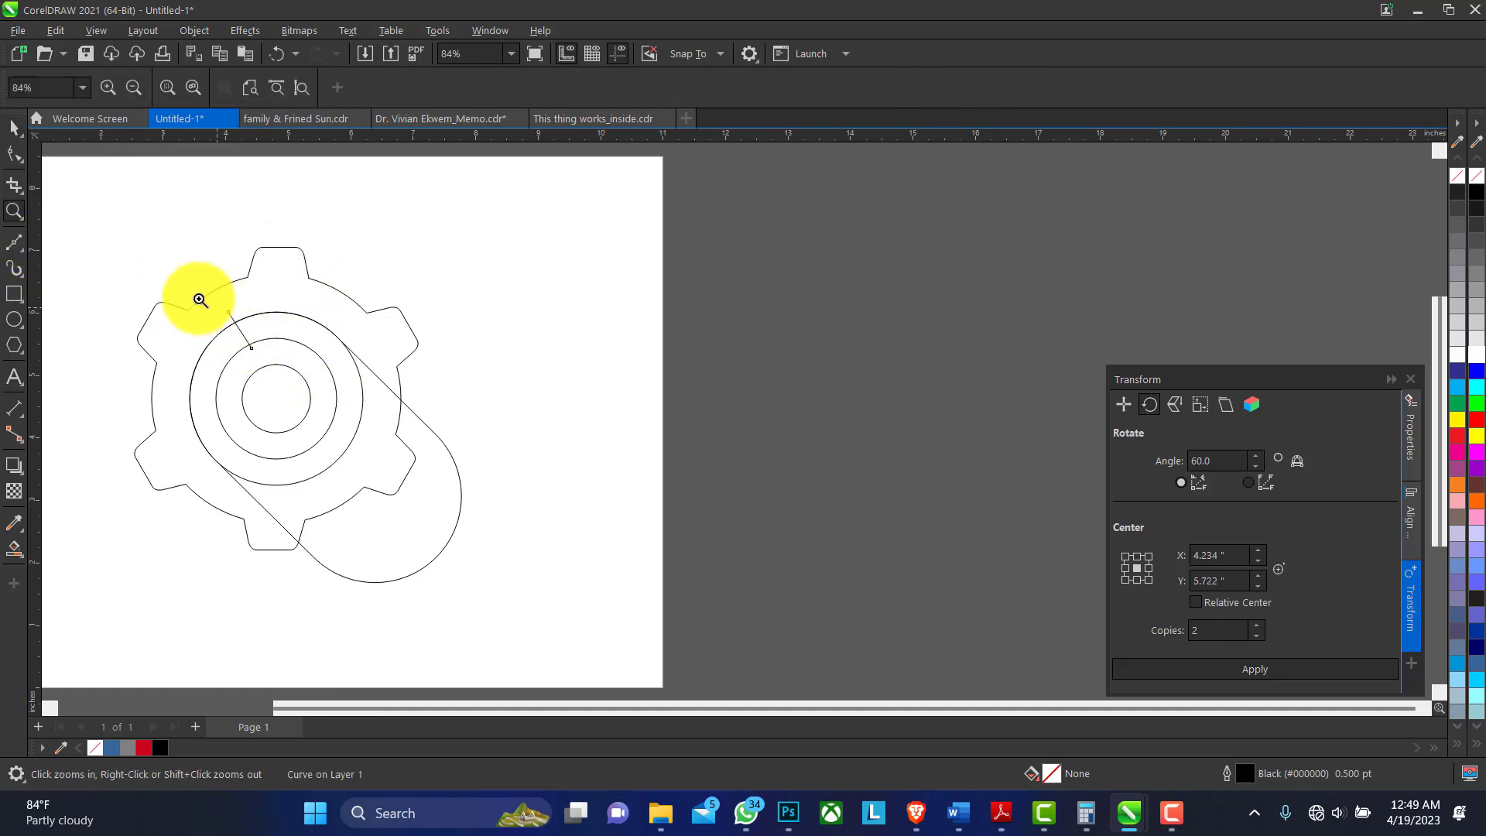
key("space")
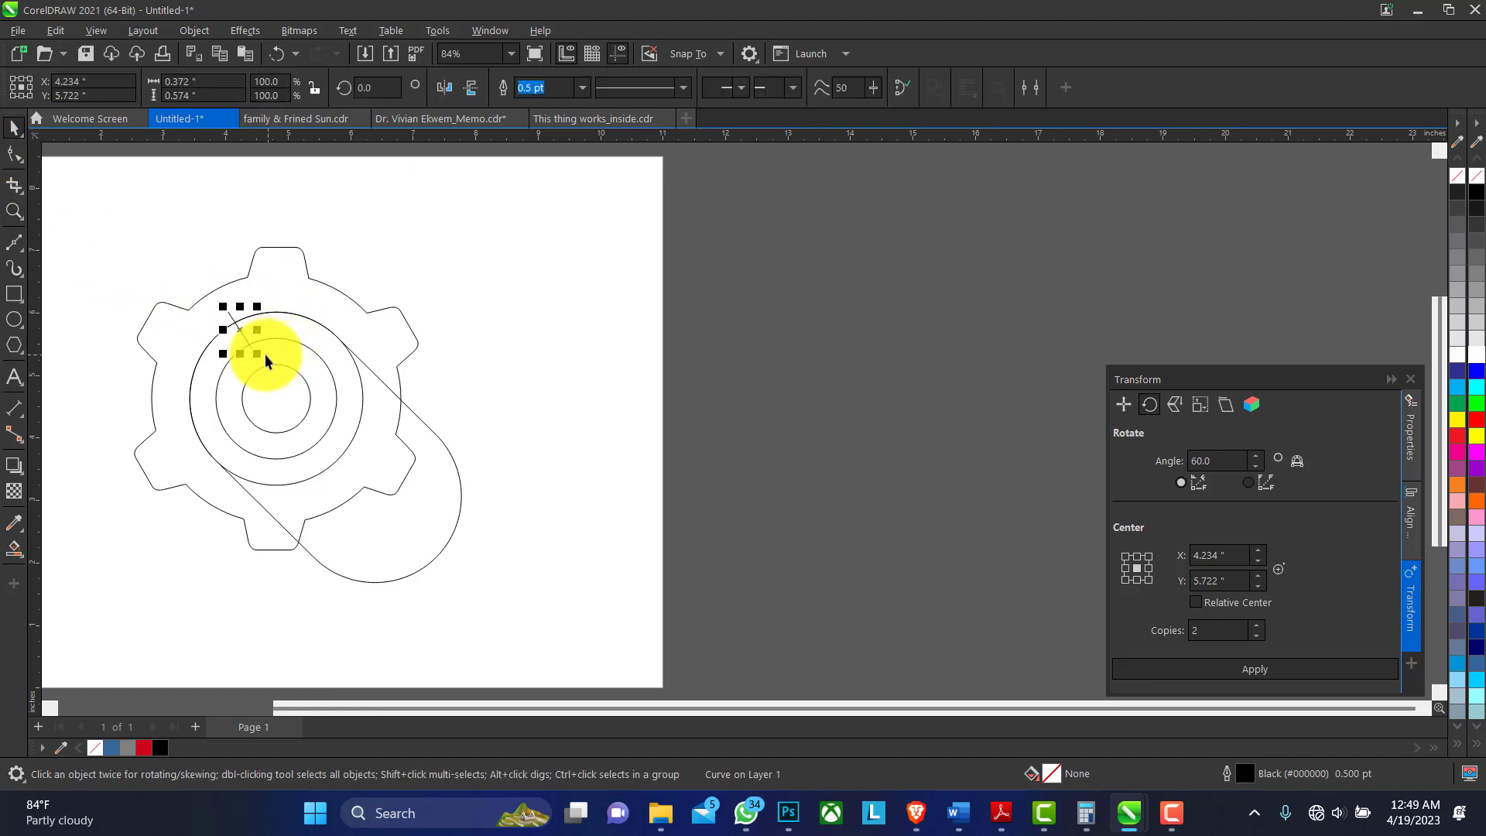
left_click(246, 329)
mouse_move(240, 329)
left_mouse_down()
mouse_move(278, 412)
mouse_move(277, 399)
left_mouse_up()
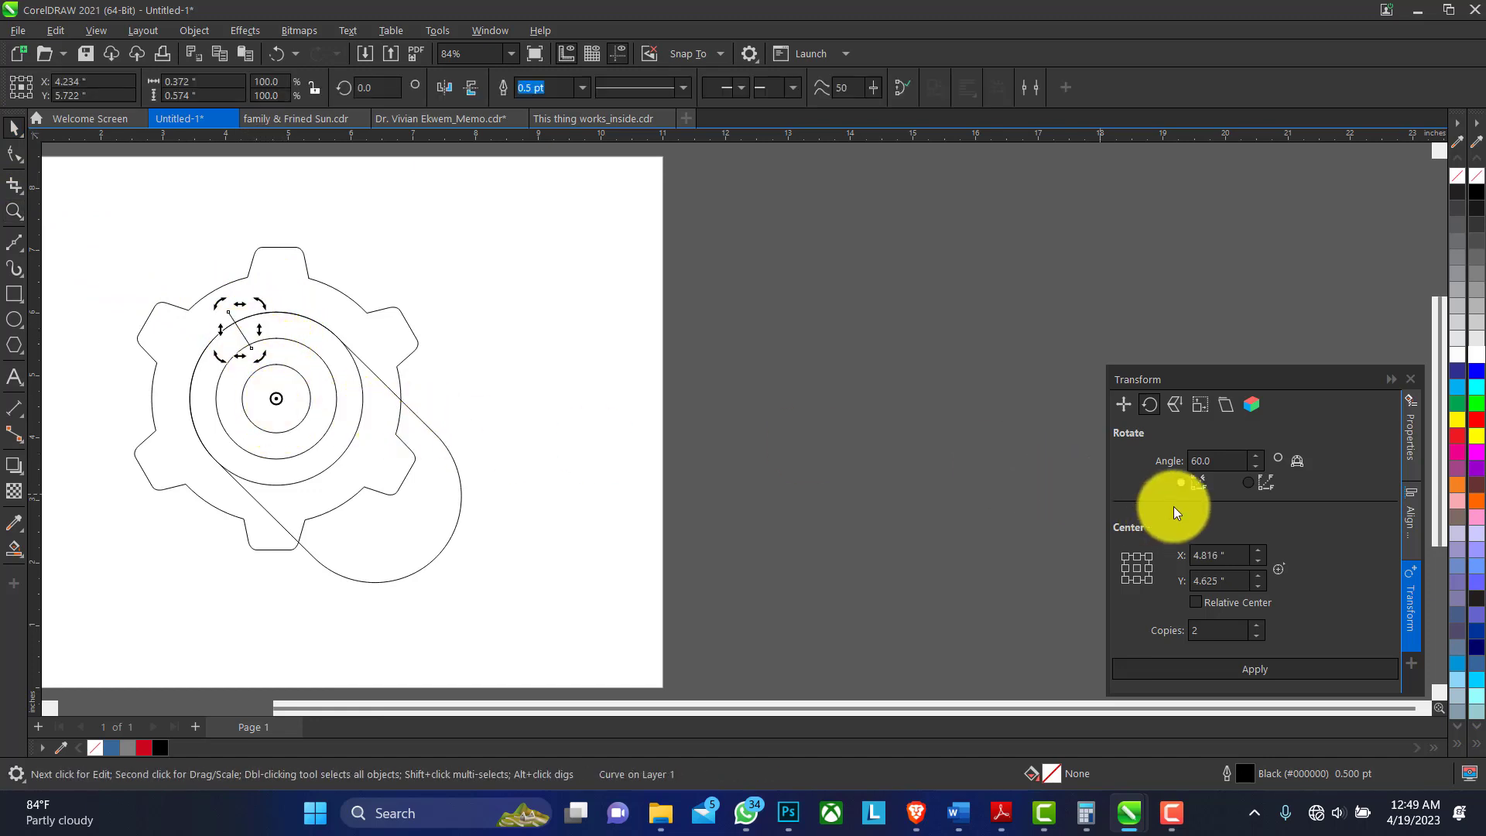
left_click_drag(1224, 468, 1176, 471)
type("120")
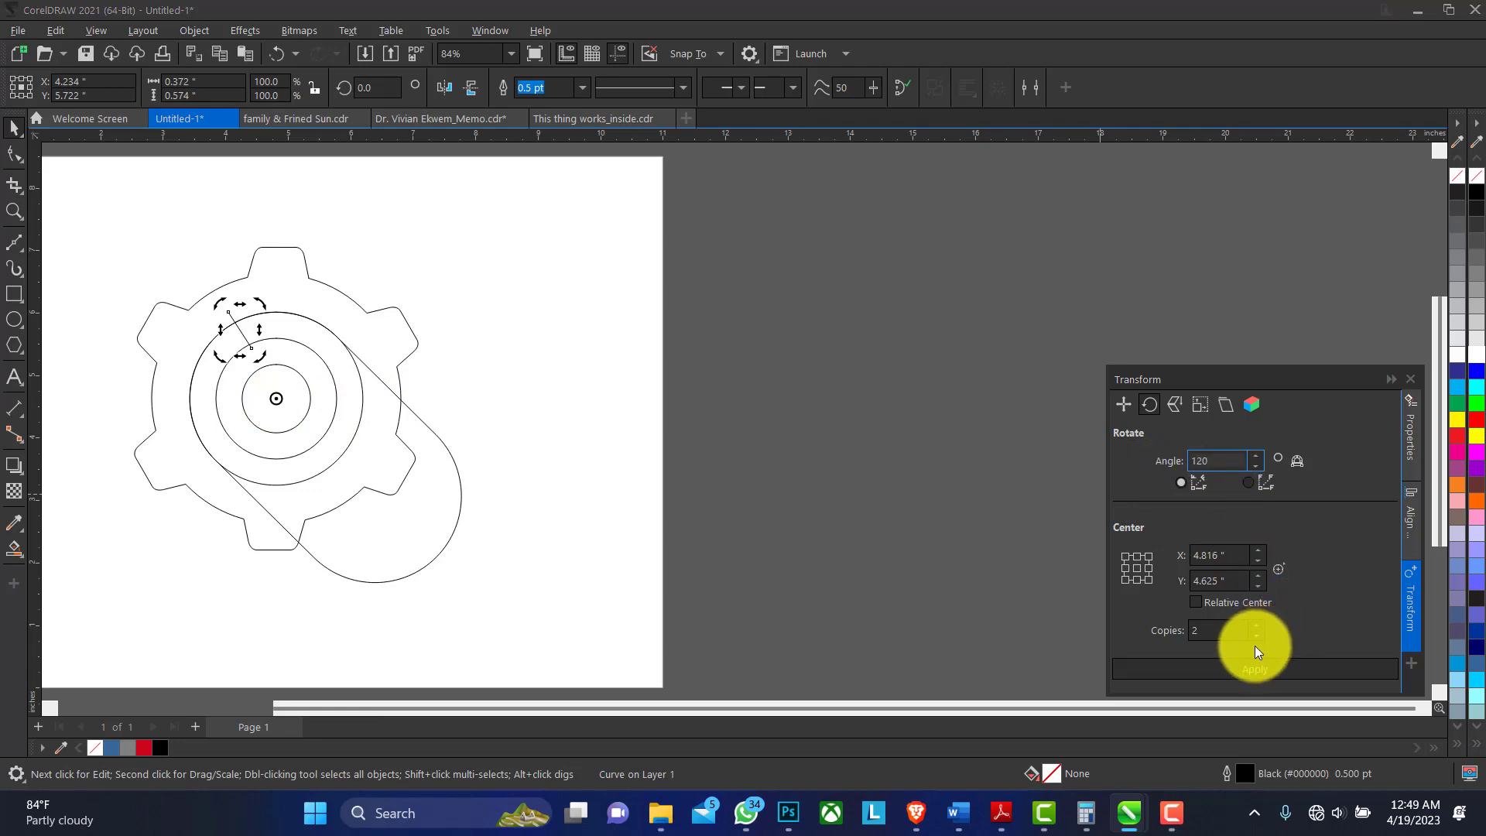
left_click(1254, 668)
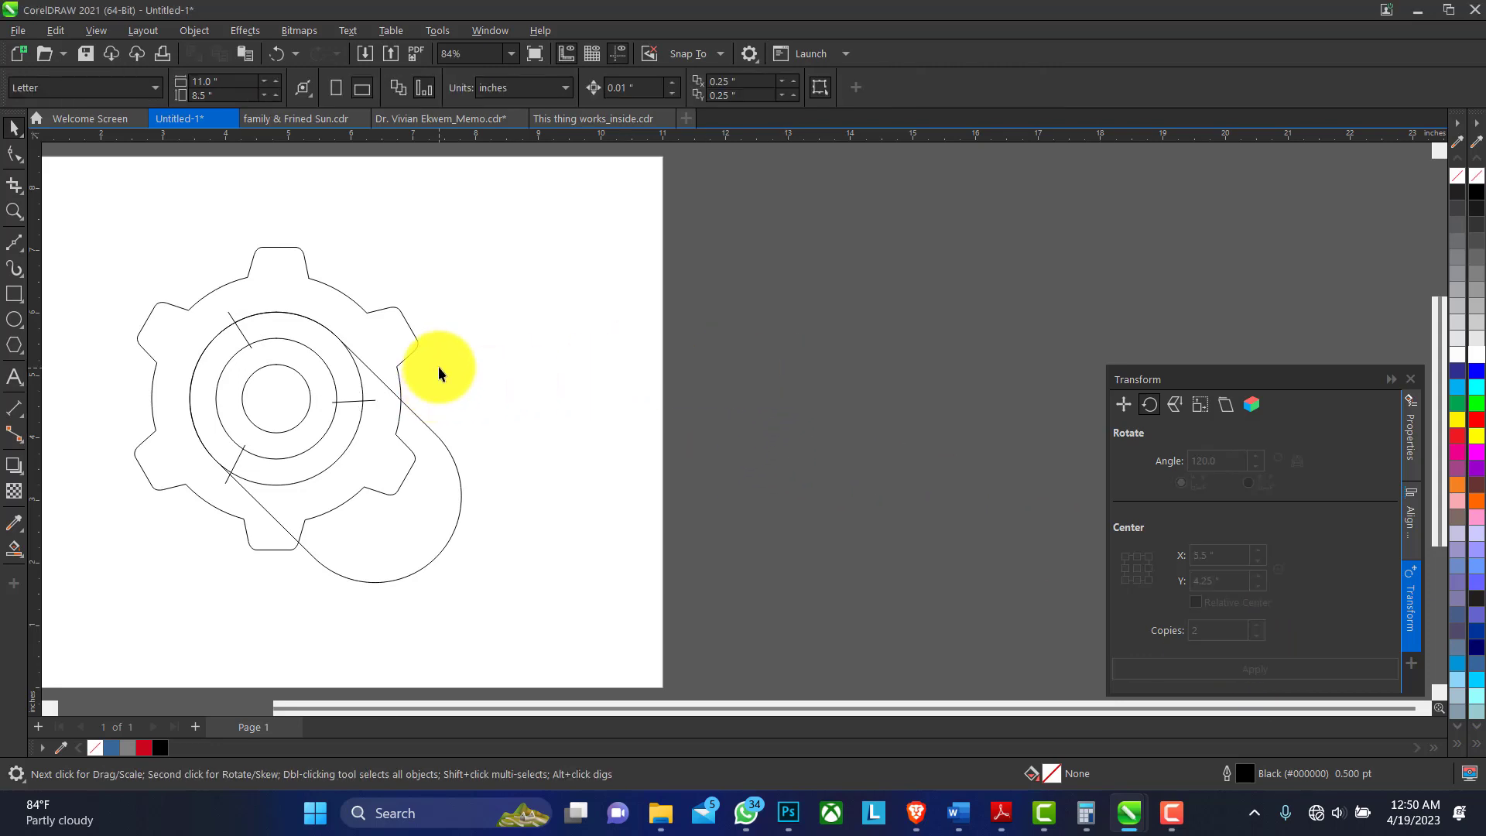
left_click(355, 399)
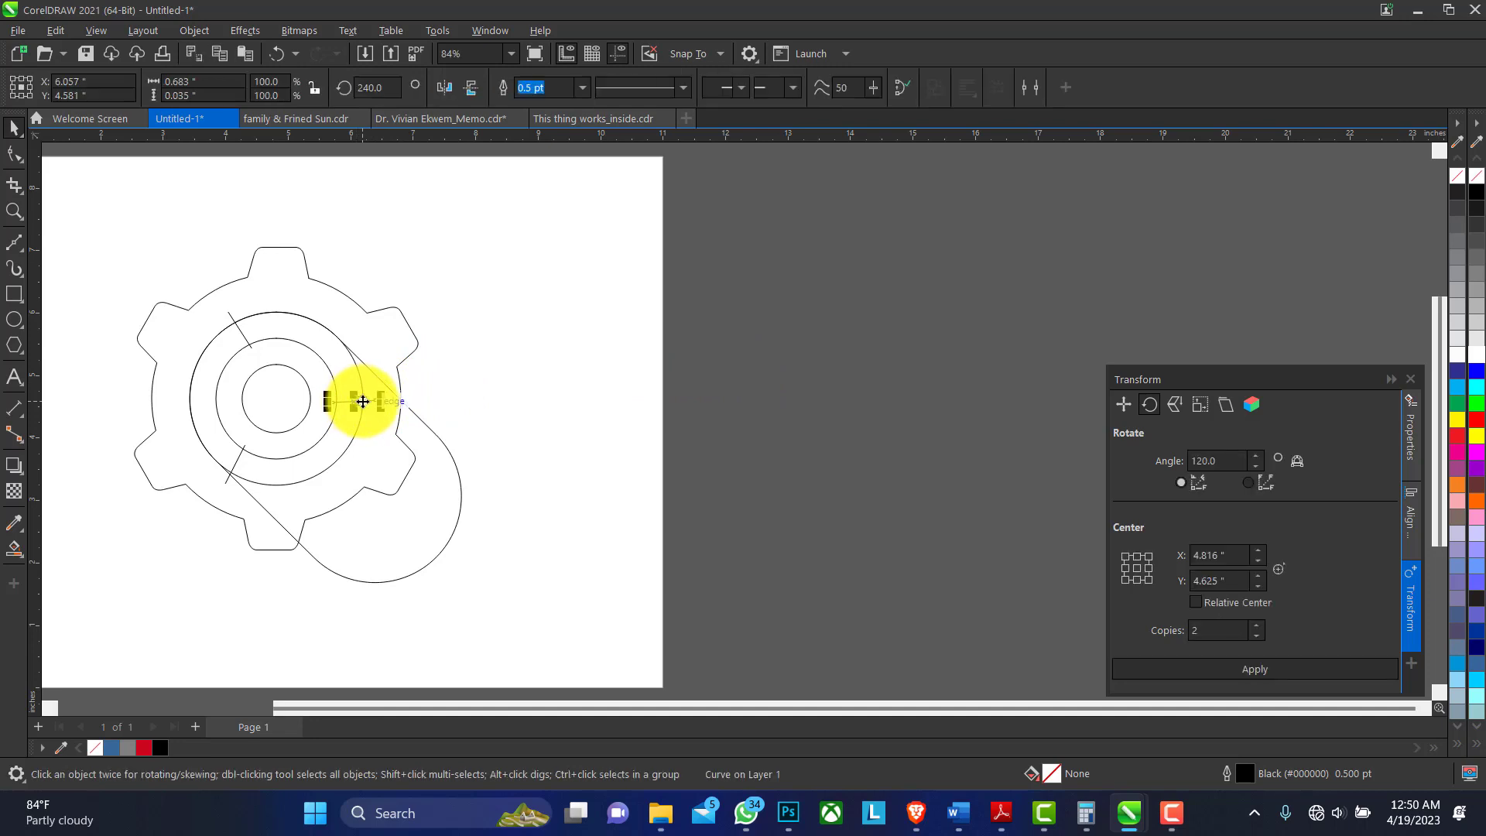
left_click(238, 454)
left_click(249, 336, "shift")
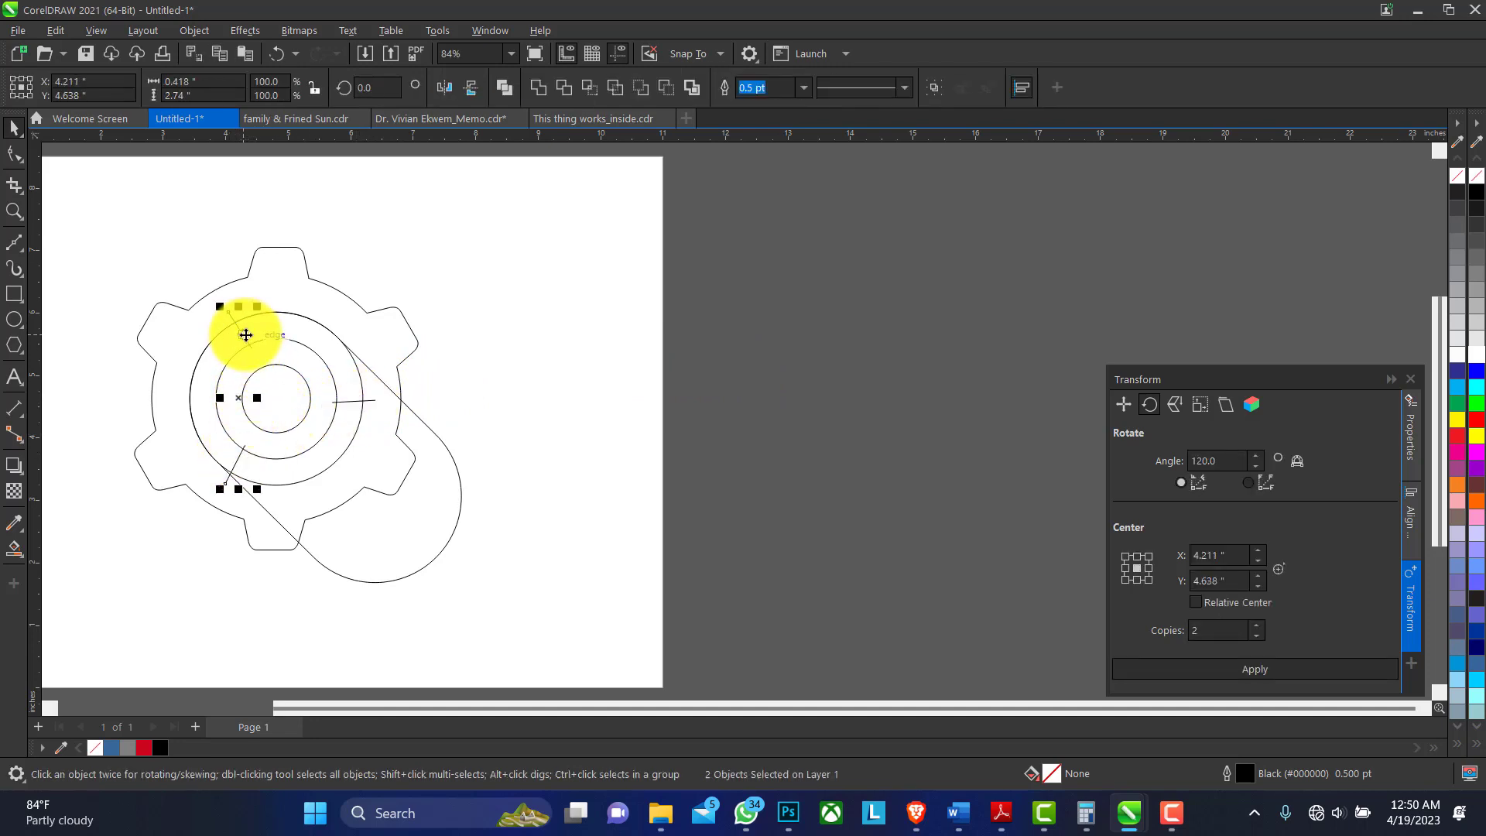
left_click(346, 401, "shift")
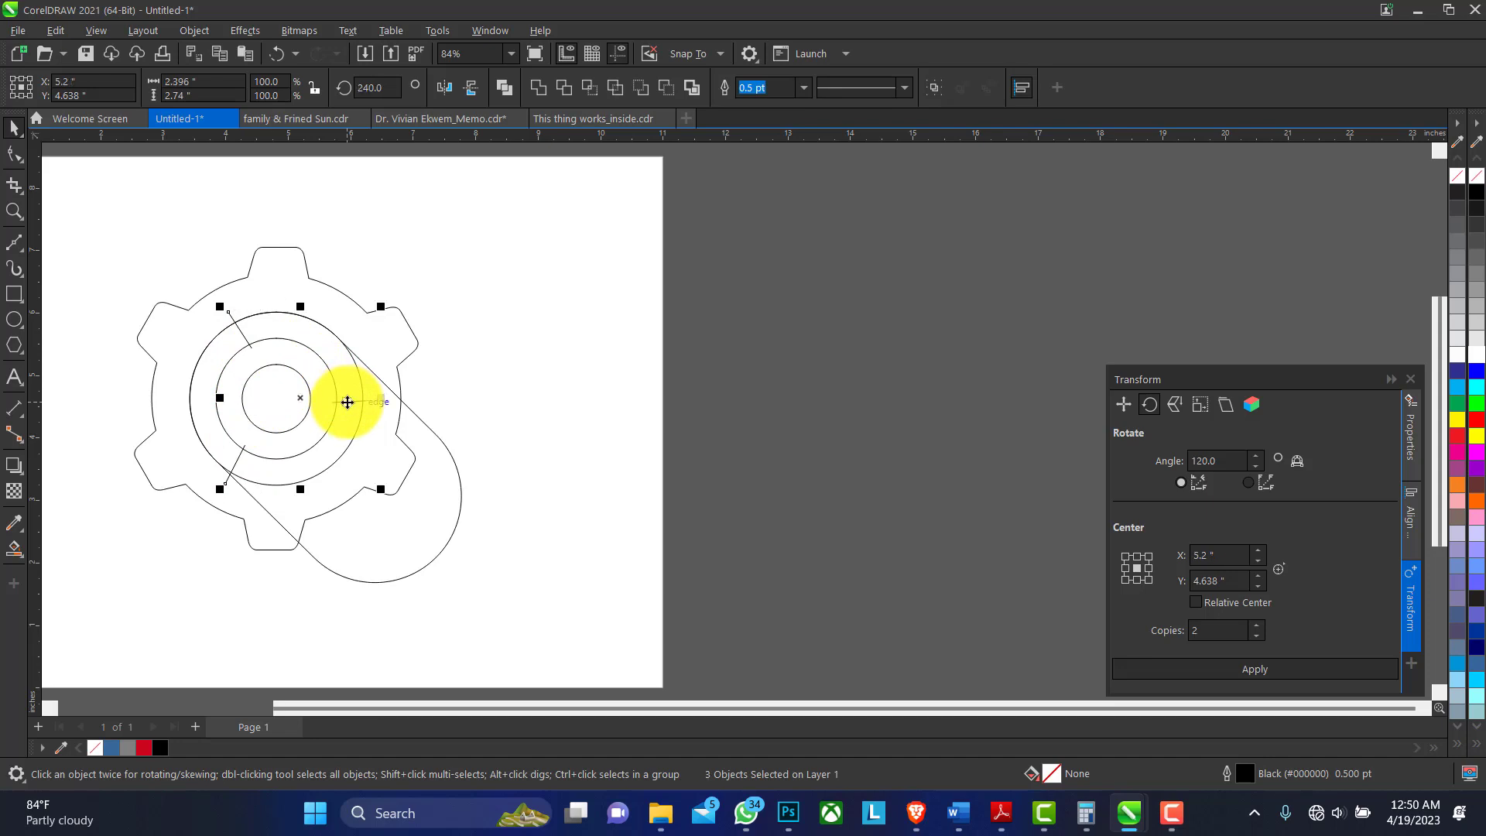
left_click(610, 367)
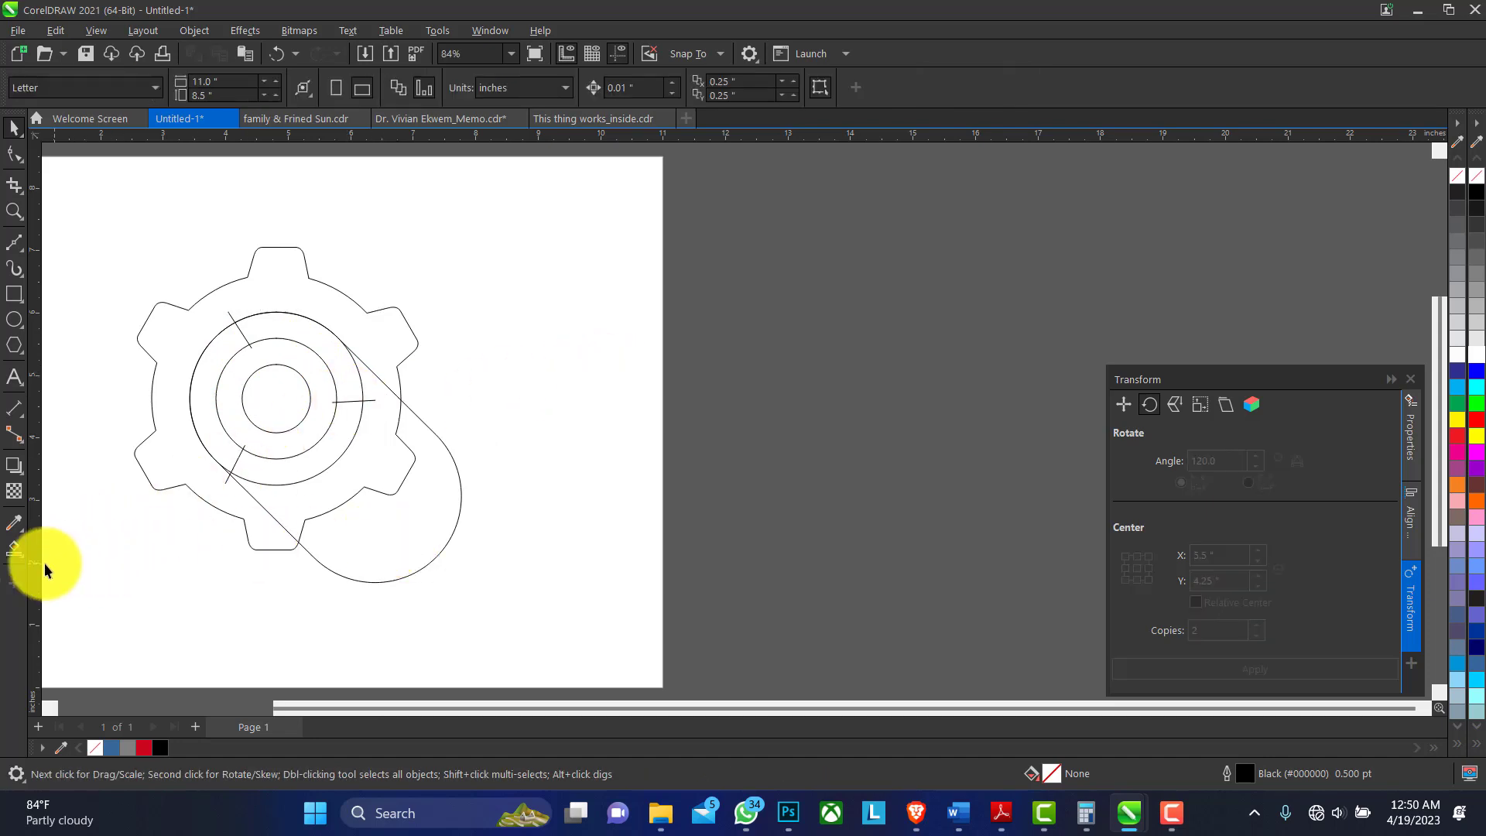
Step: Smart-fill the bar and gear overlap, the left and upper outer-ring segments, and the inner ring with gray
left_click(25, 555)
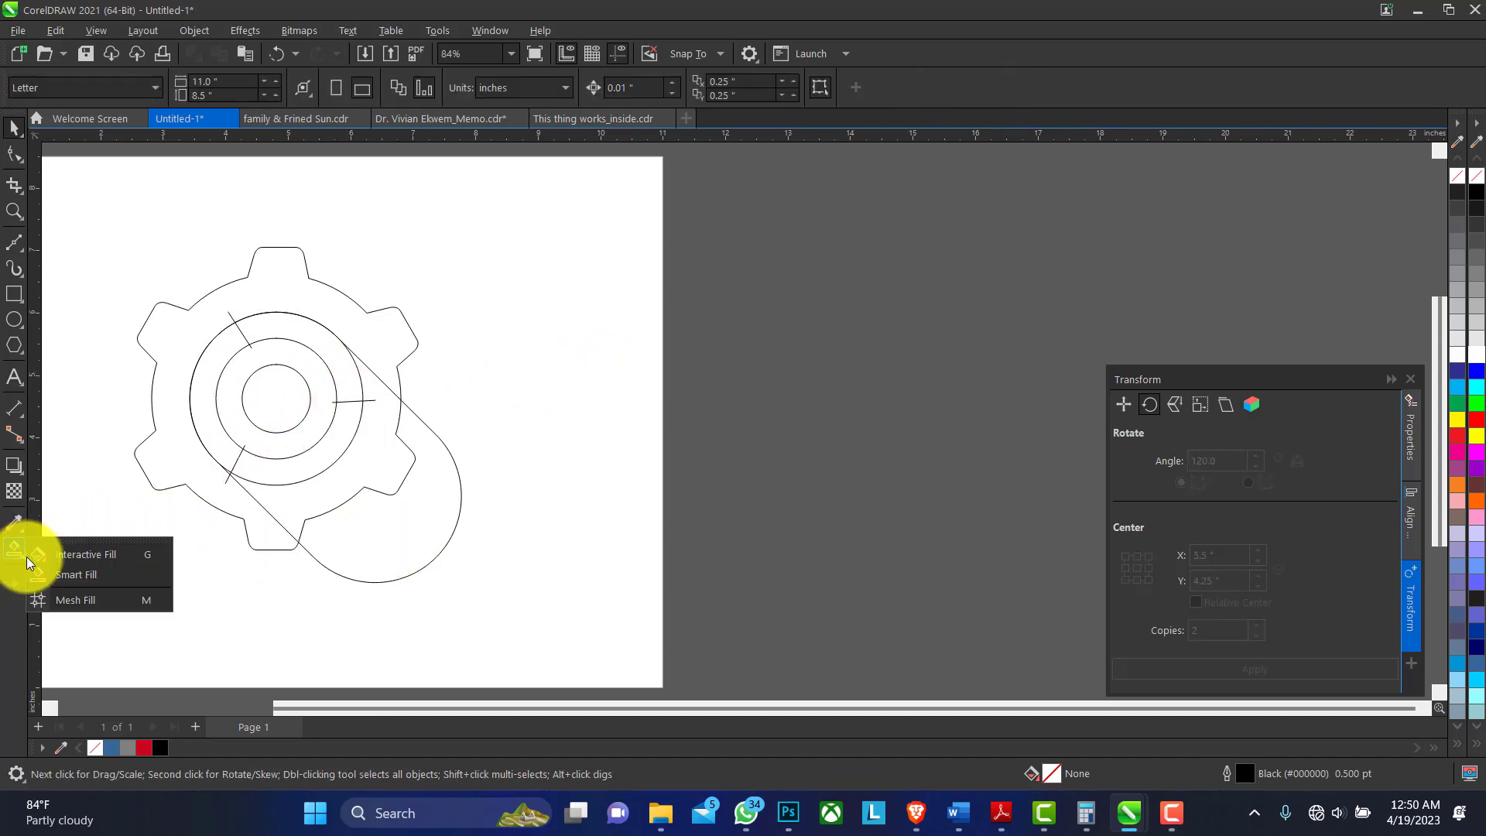
left_click(71, 574)
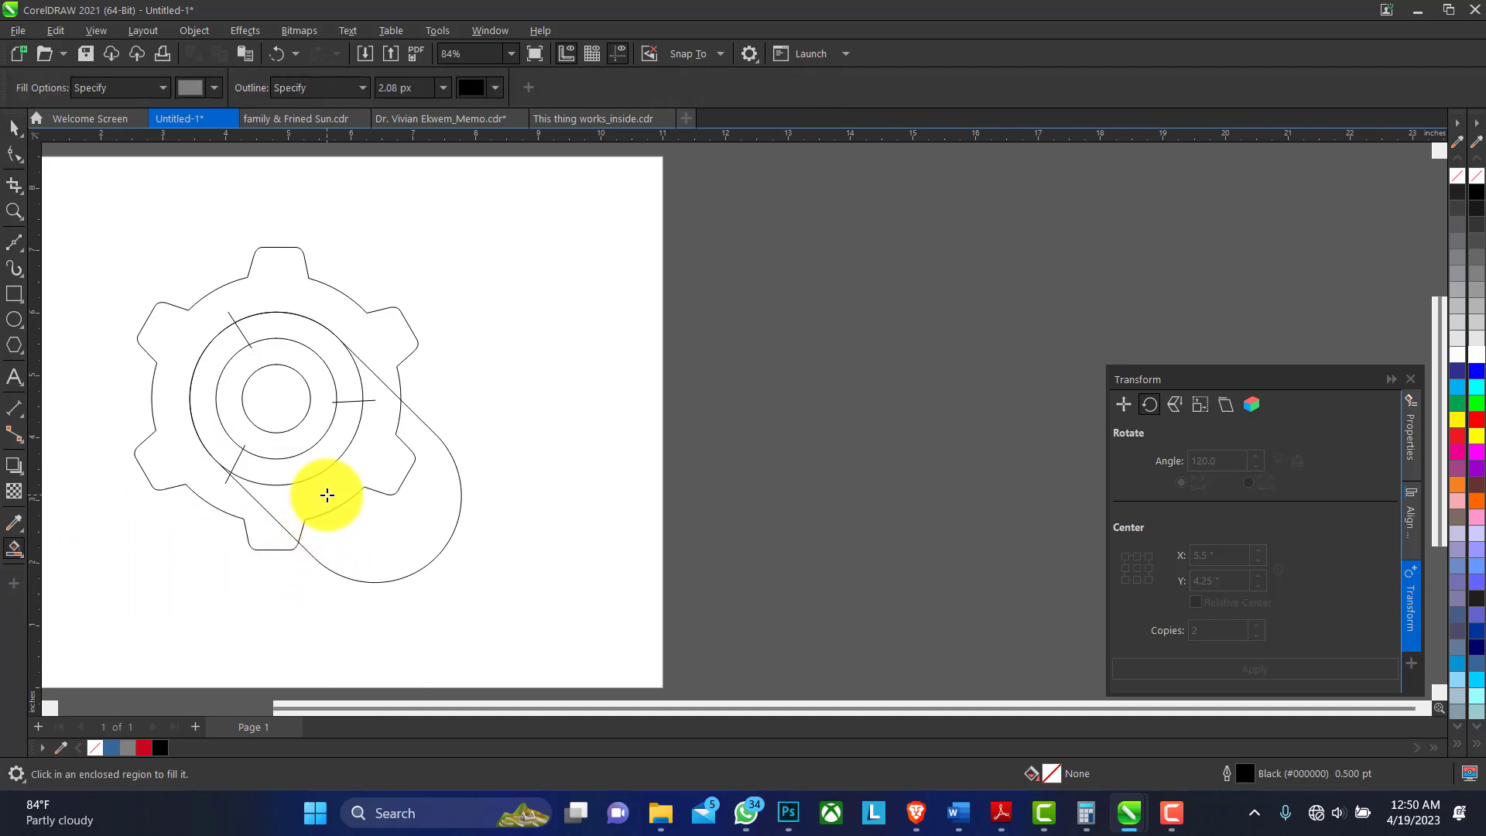
left_click(327, 495)
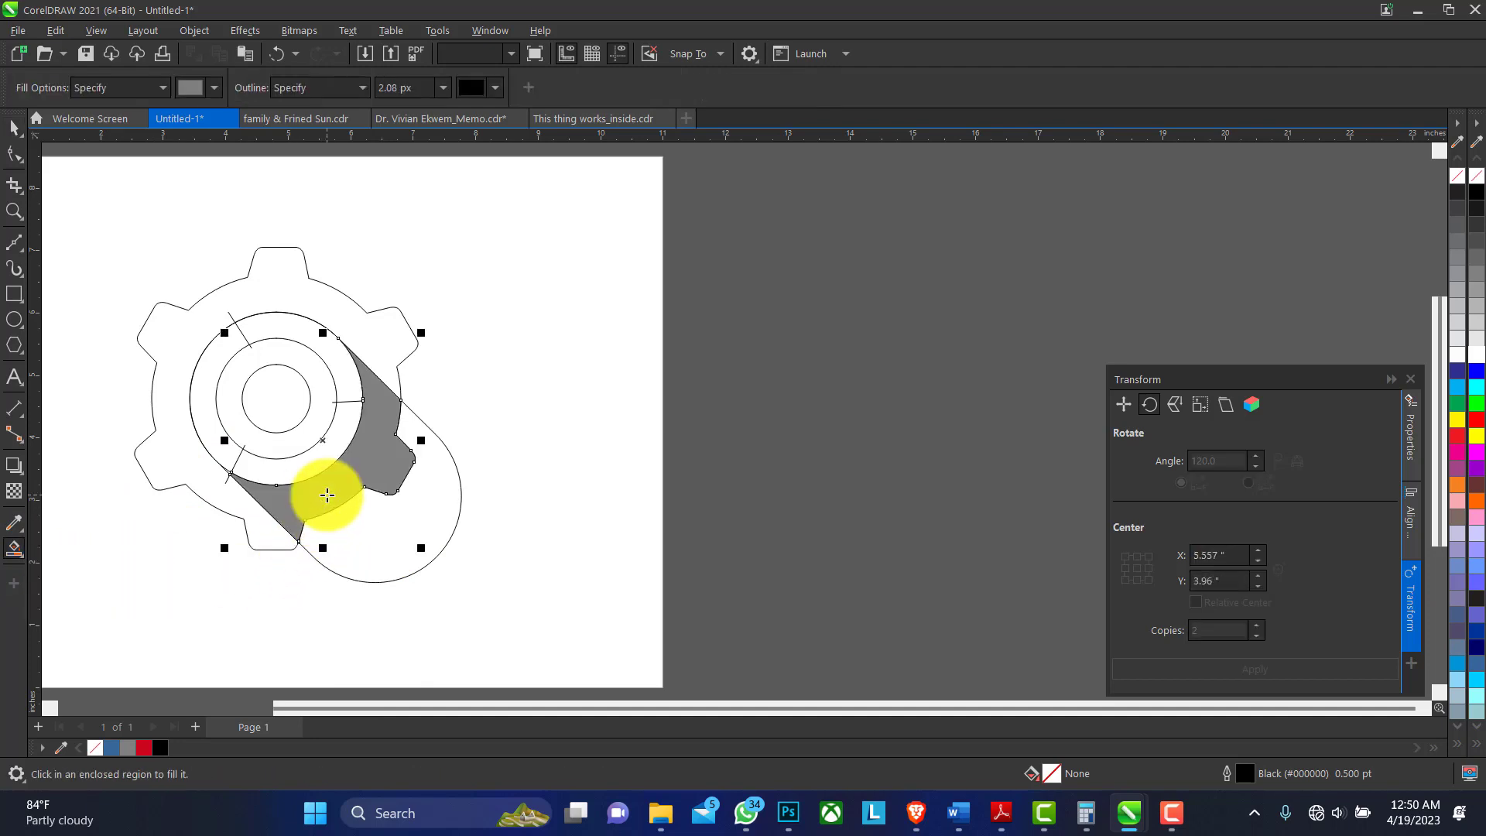
left_click(221, 354)
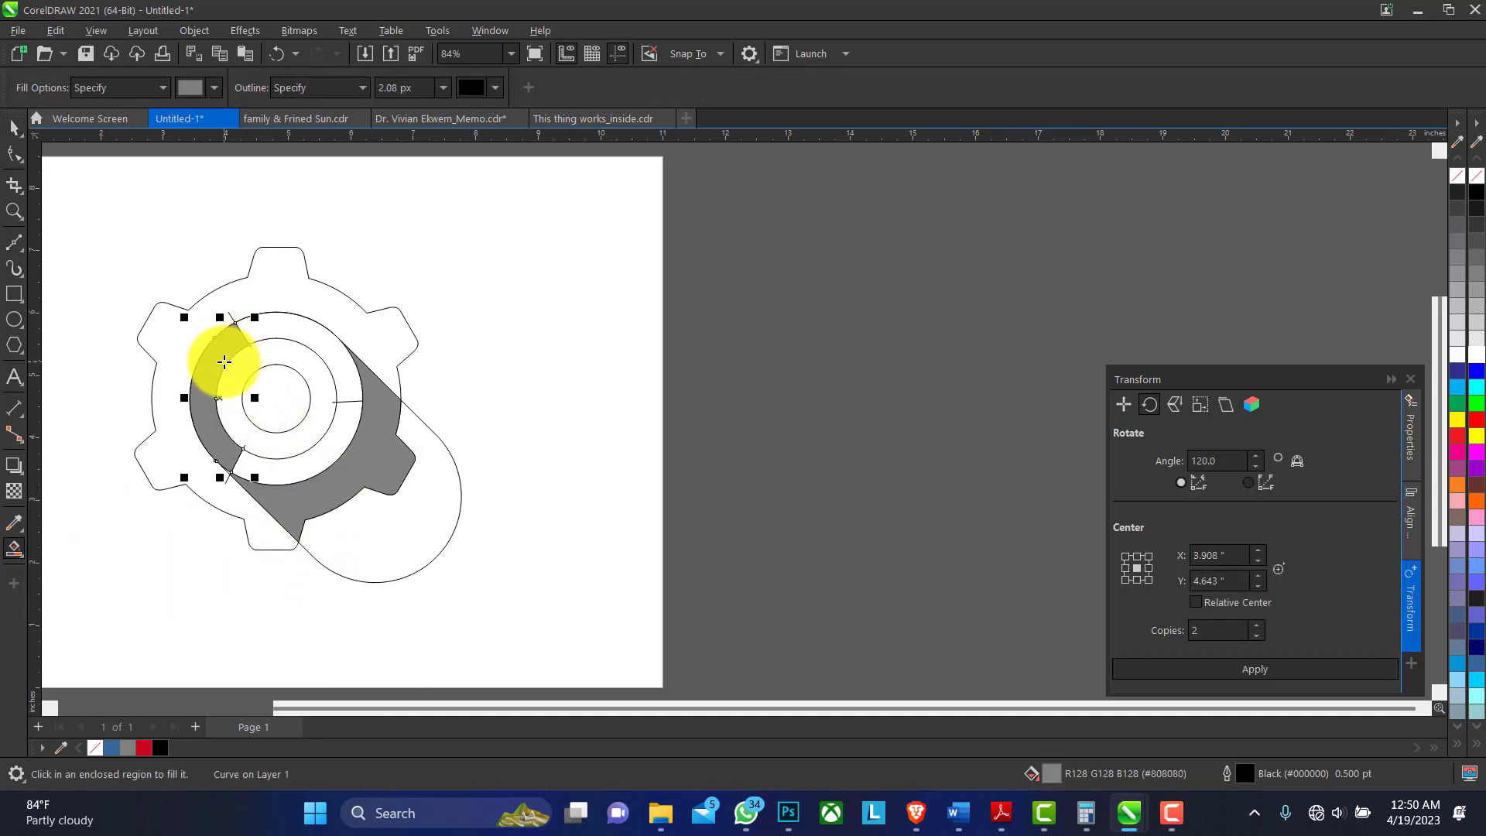
left_click(269, 325)
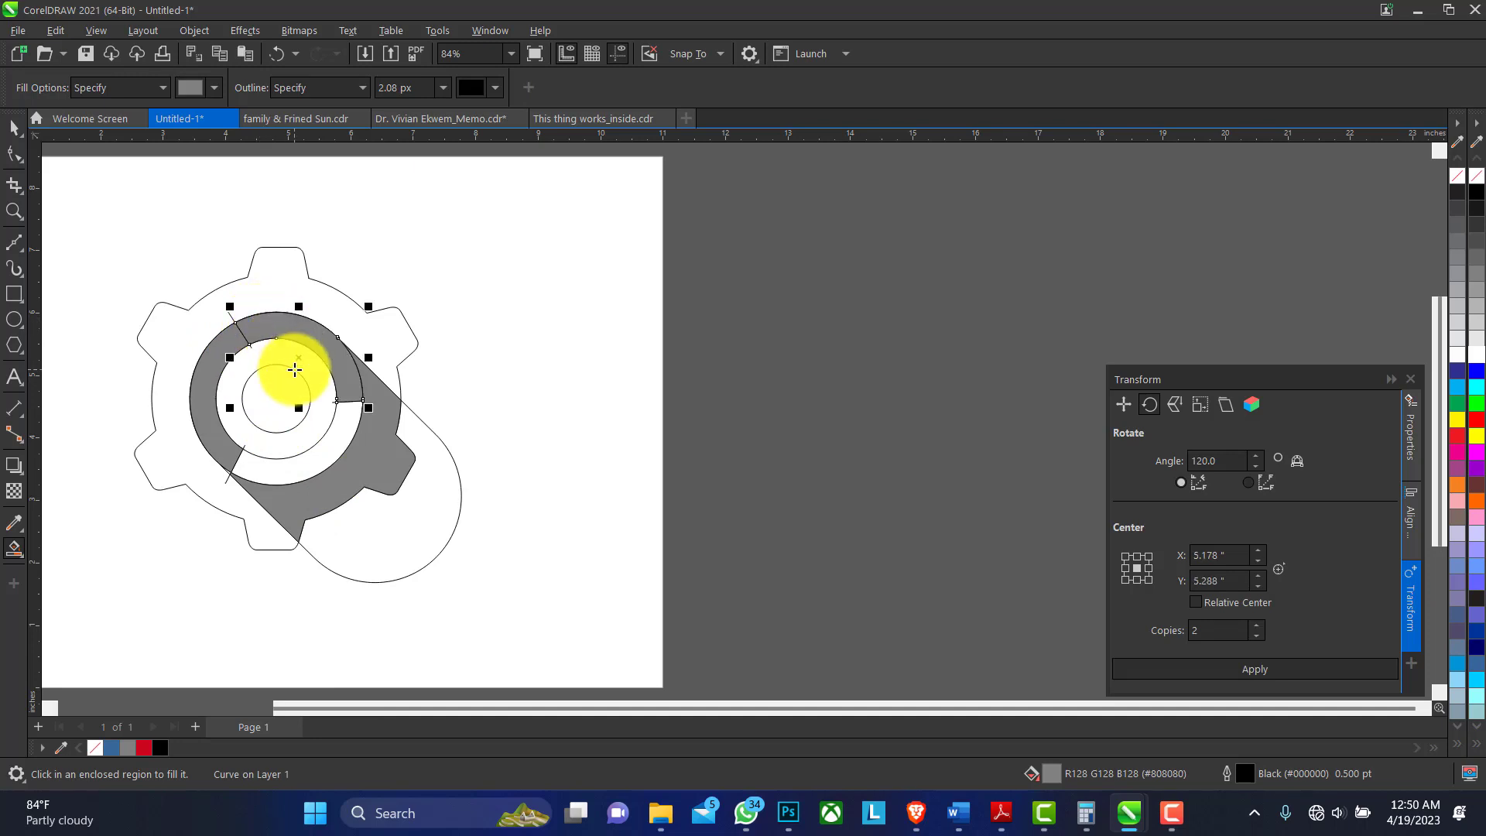
left_click(272, 354)
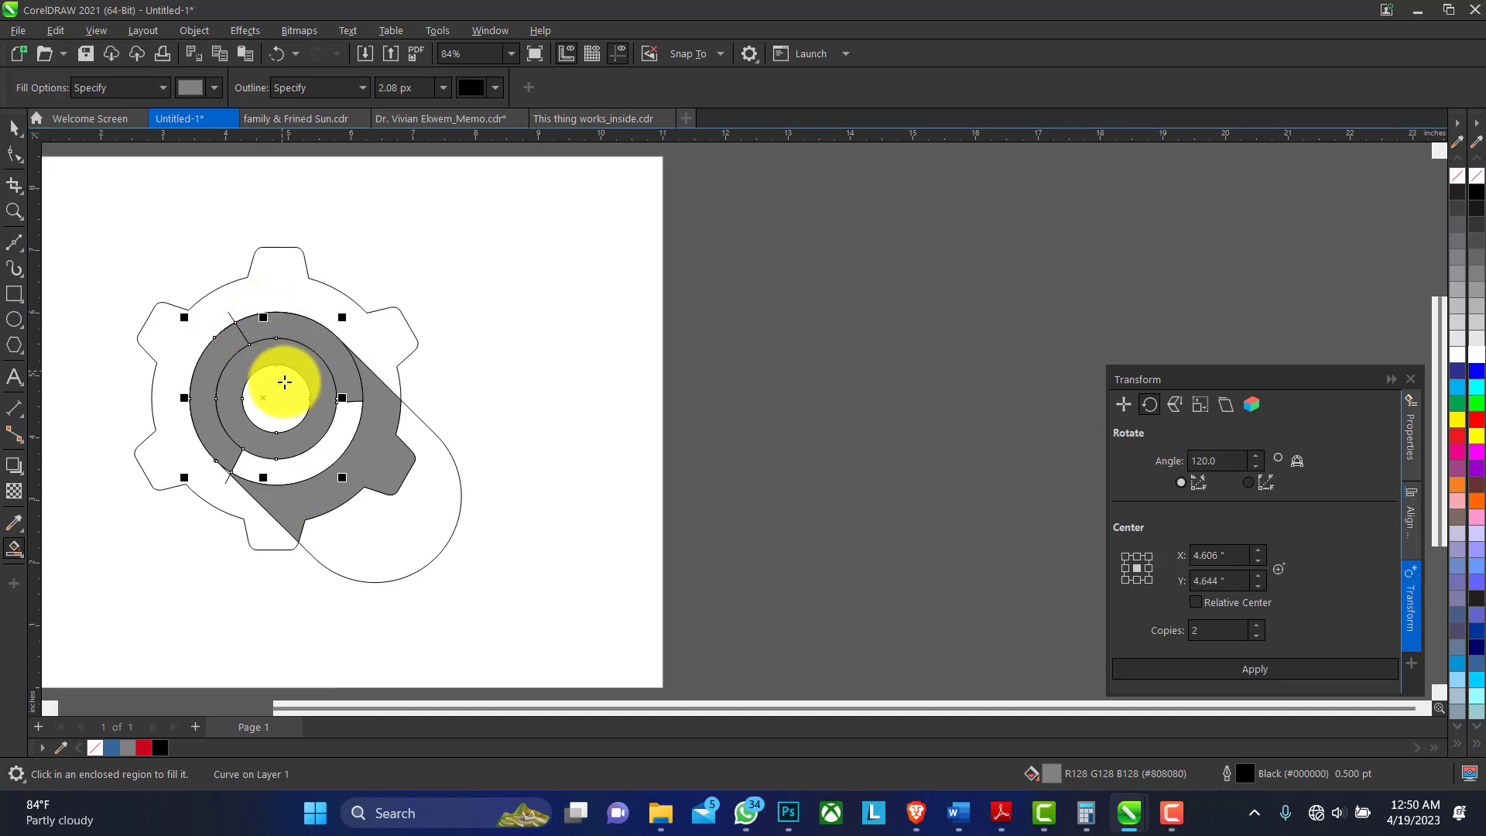
Step: Smart-fill the remaining lower-right ring segment and the outer gear body with gray
left_click(14, 136)
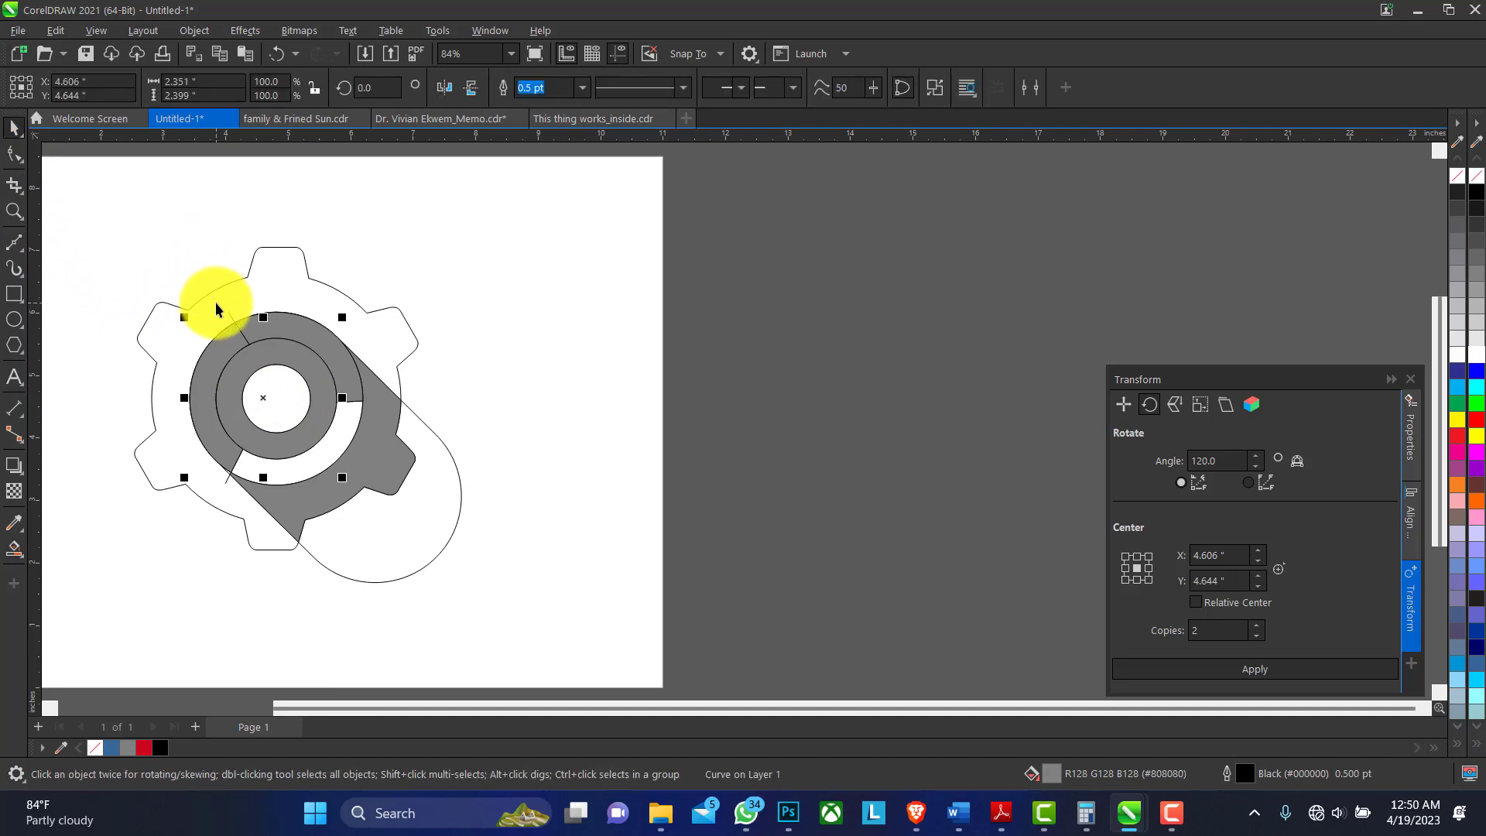
left_click(299, 365)
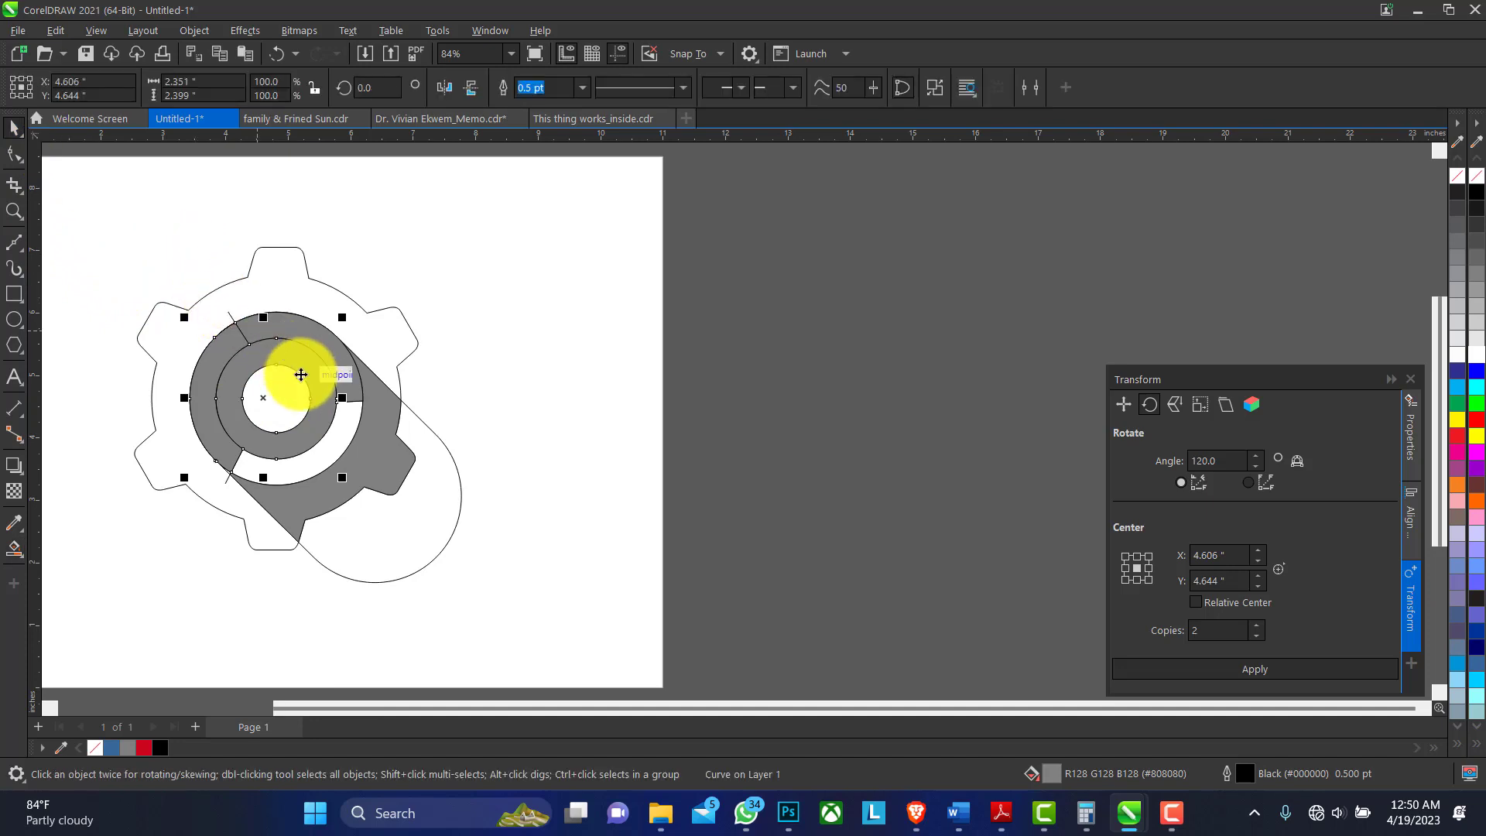
left_click(14, 548)
left_click(298, 425)
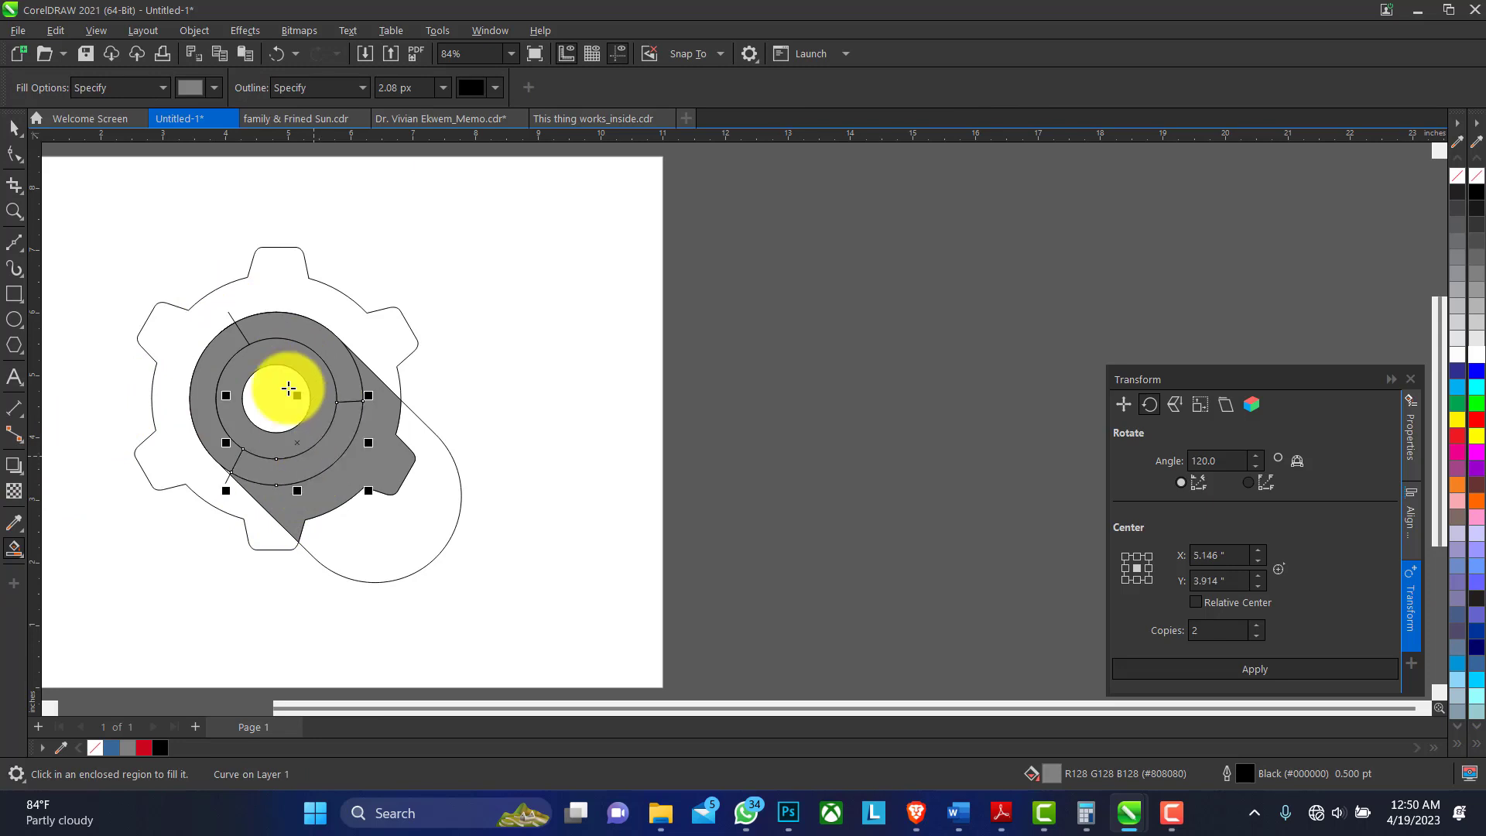
left_click(257, 294)
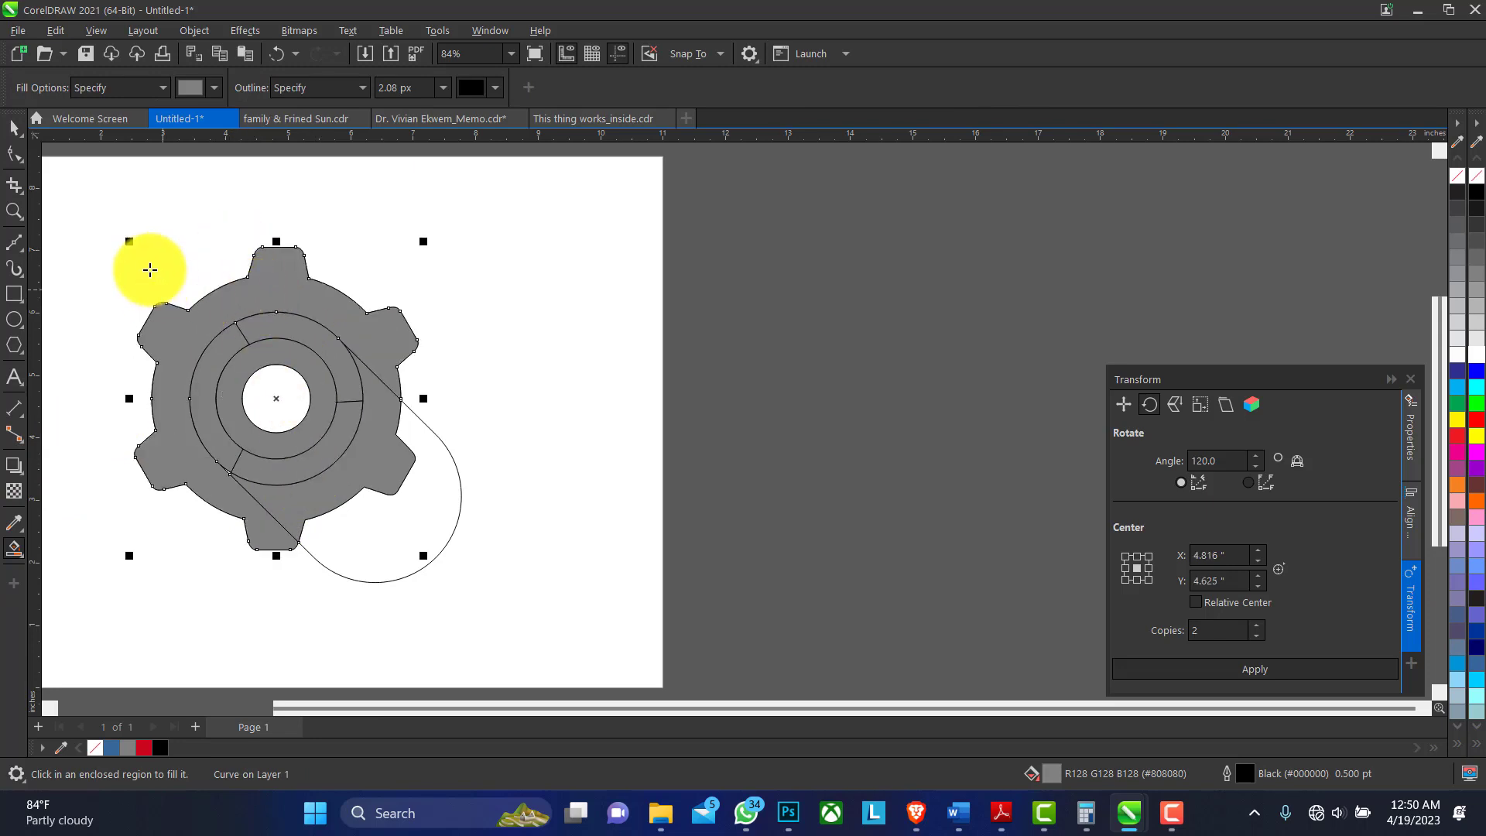
Step: Delete the original rounded bar outline extending from the gear
left_click(14, 127)
left_click(449, 534)
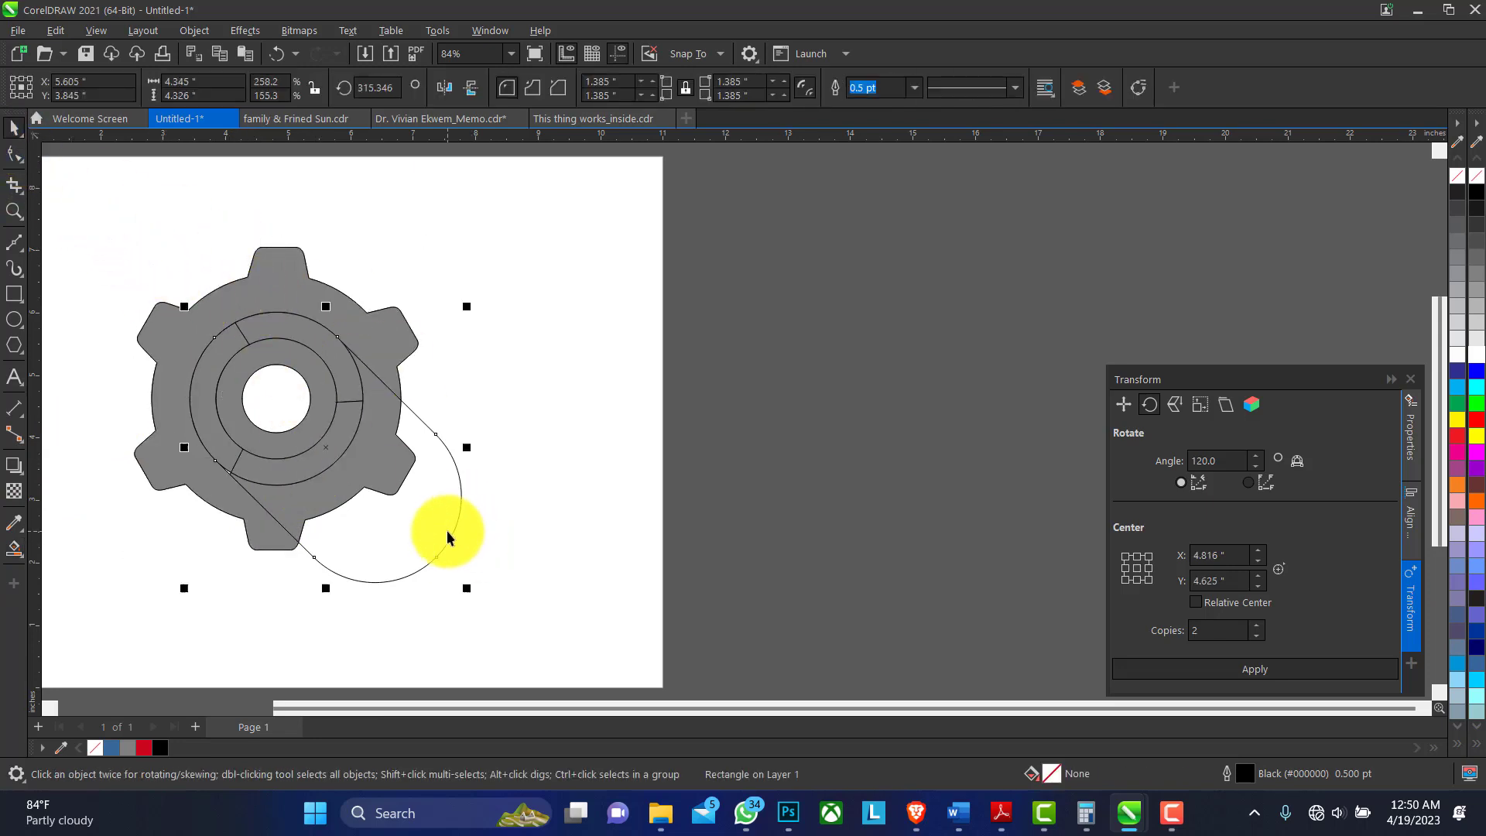
key("Delete")
Step: Fill the outer gear body and the joined left ring segment and inner ring with Desert Blue
left_click(345, 303)
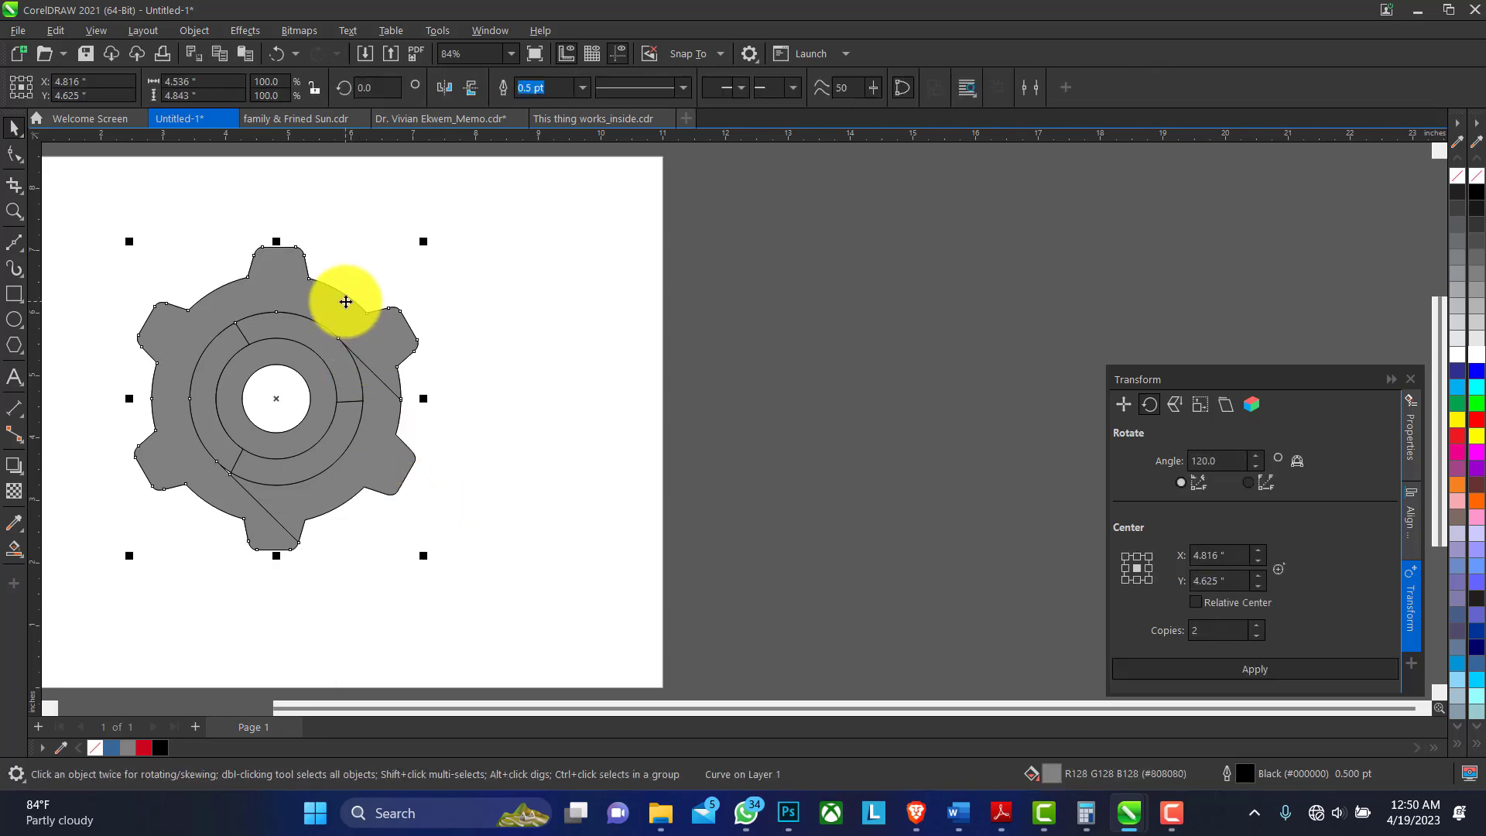
left_click(112, 747)
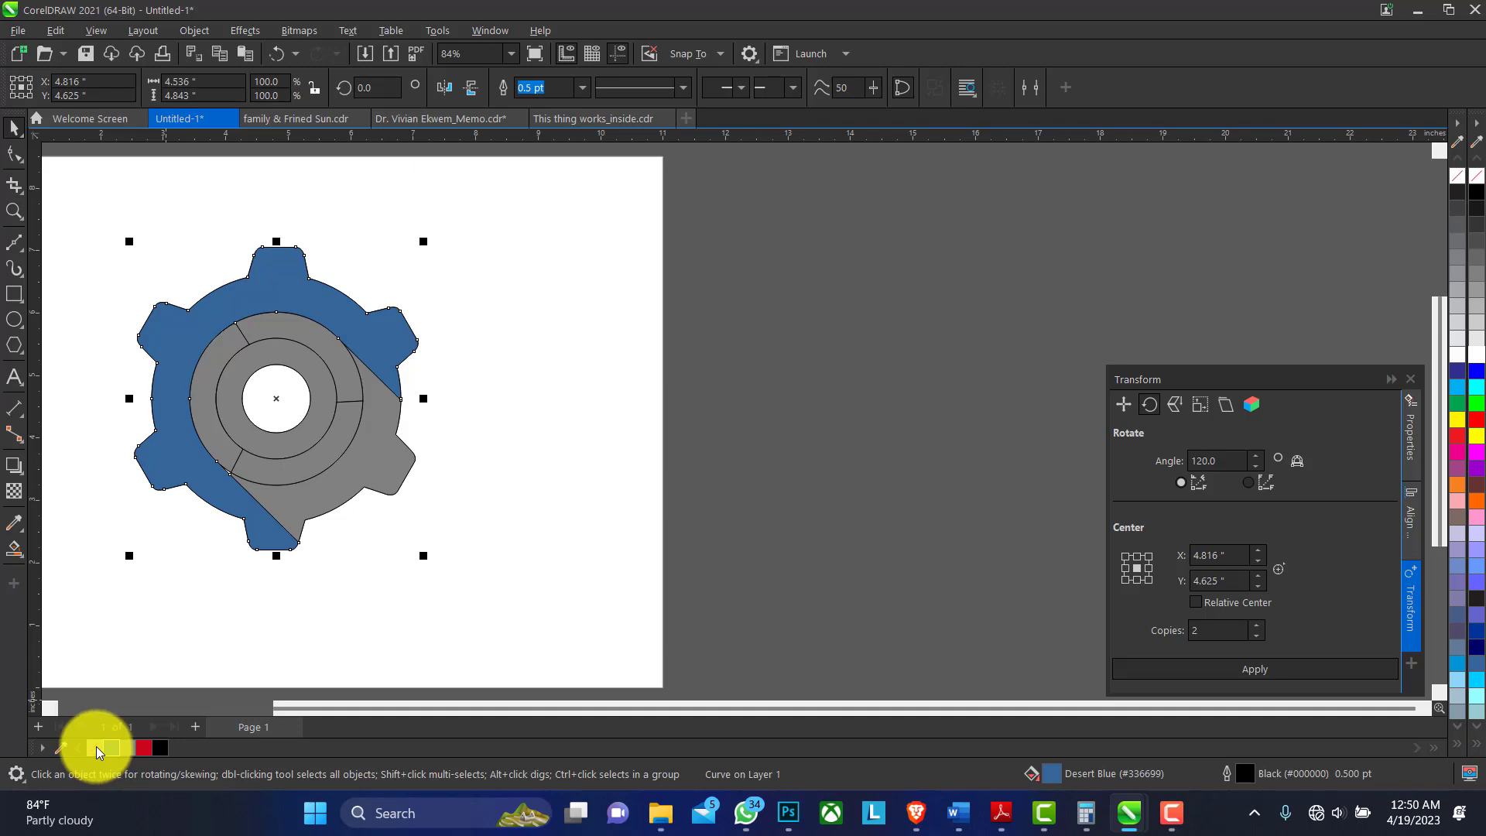
left_click(222, 341)
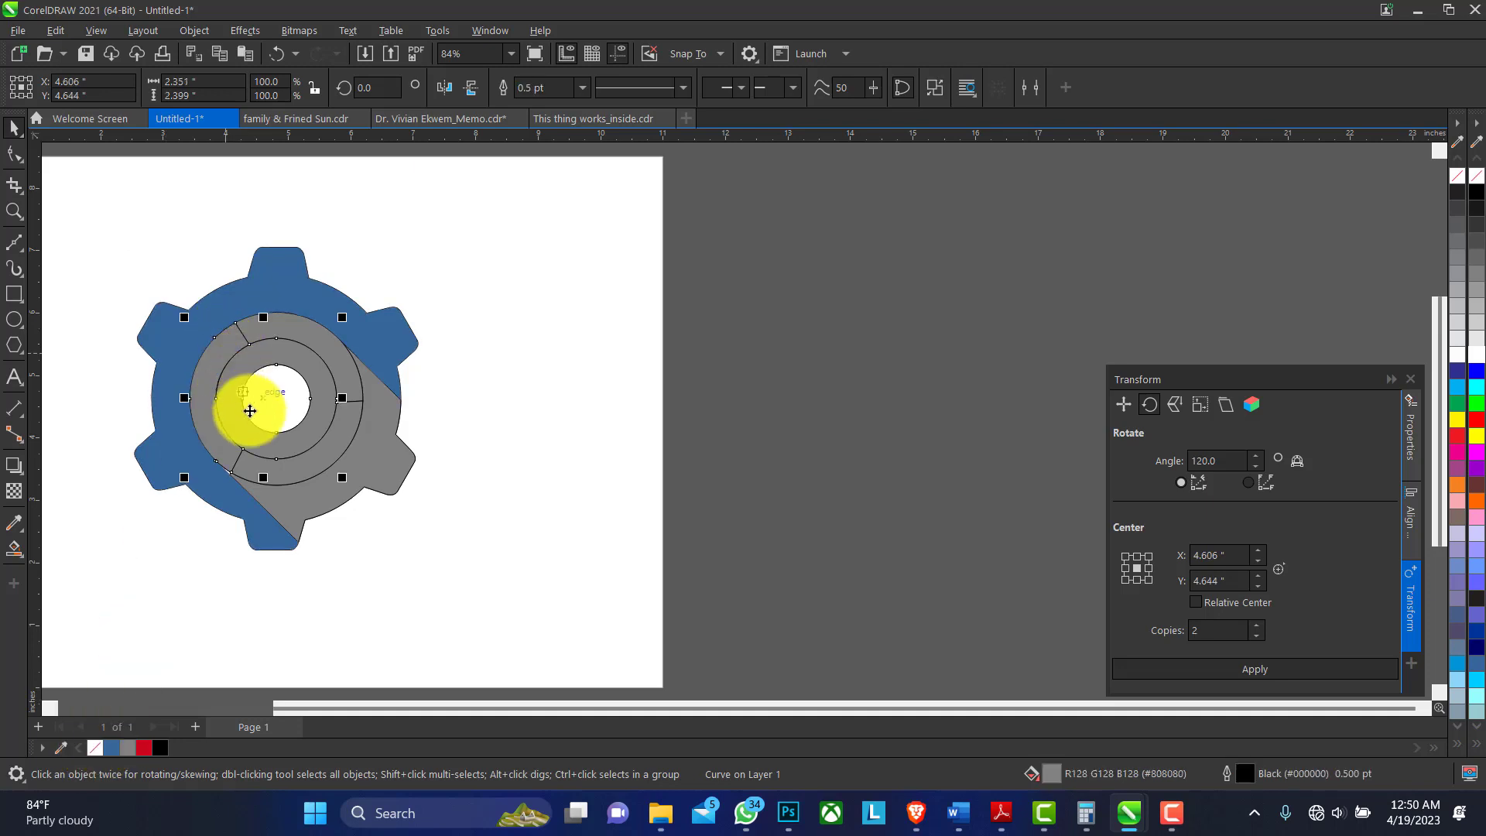
left_click(113, 749)
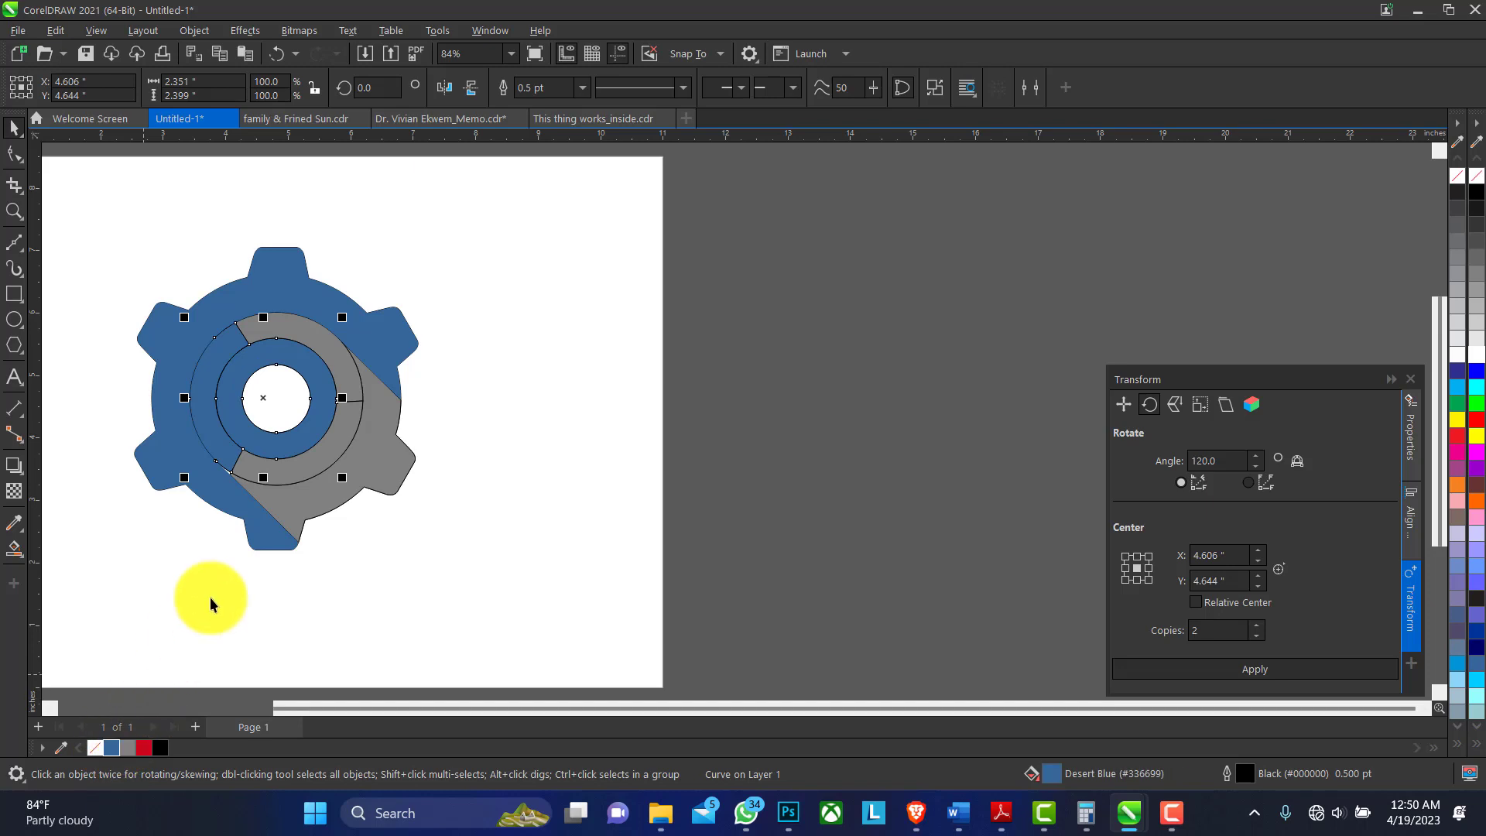
left_click_drag(306, 369, 394, 412)
key("ctrl+z")
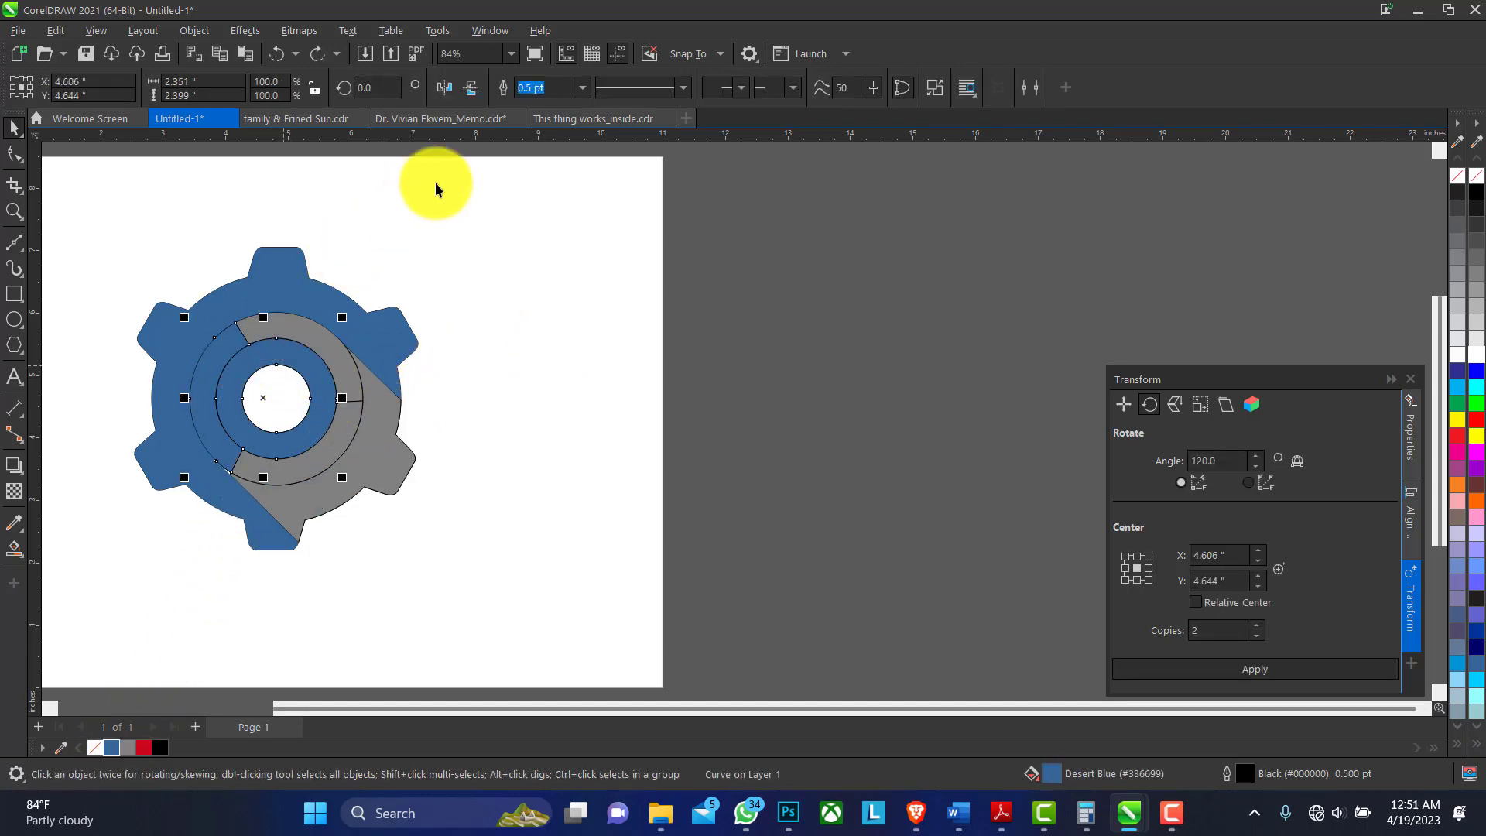
Step: Delete the blue curve joining the left ring segment and inner ring, and select the gray left ring segment beneath
left_click(932, 87)
left_click_drag(289, 367, 366, 417)
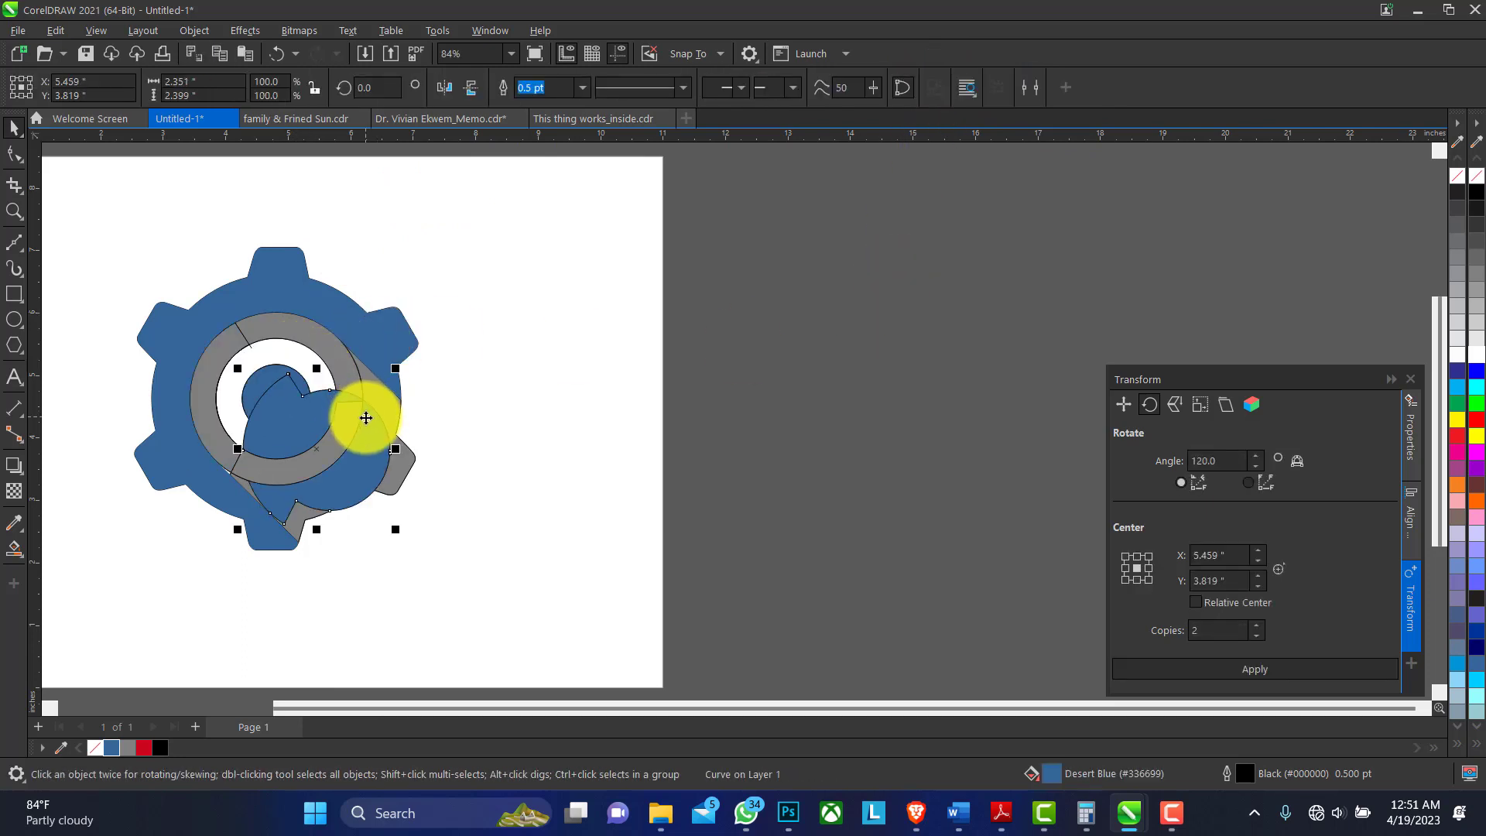
key("ctrl+z")
key("Delete")
left_click(210, 350)
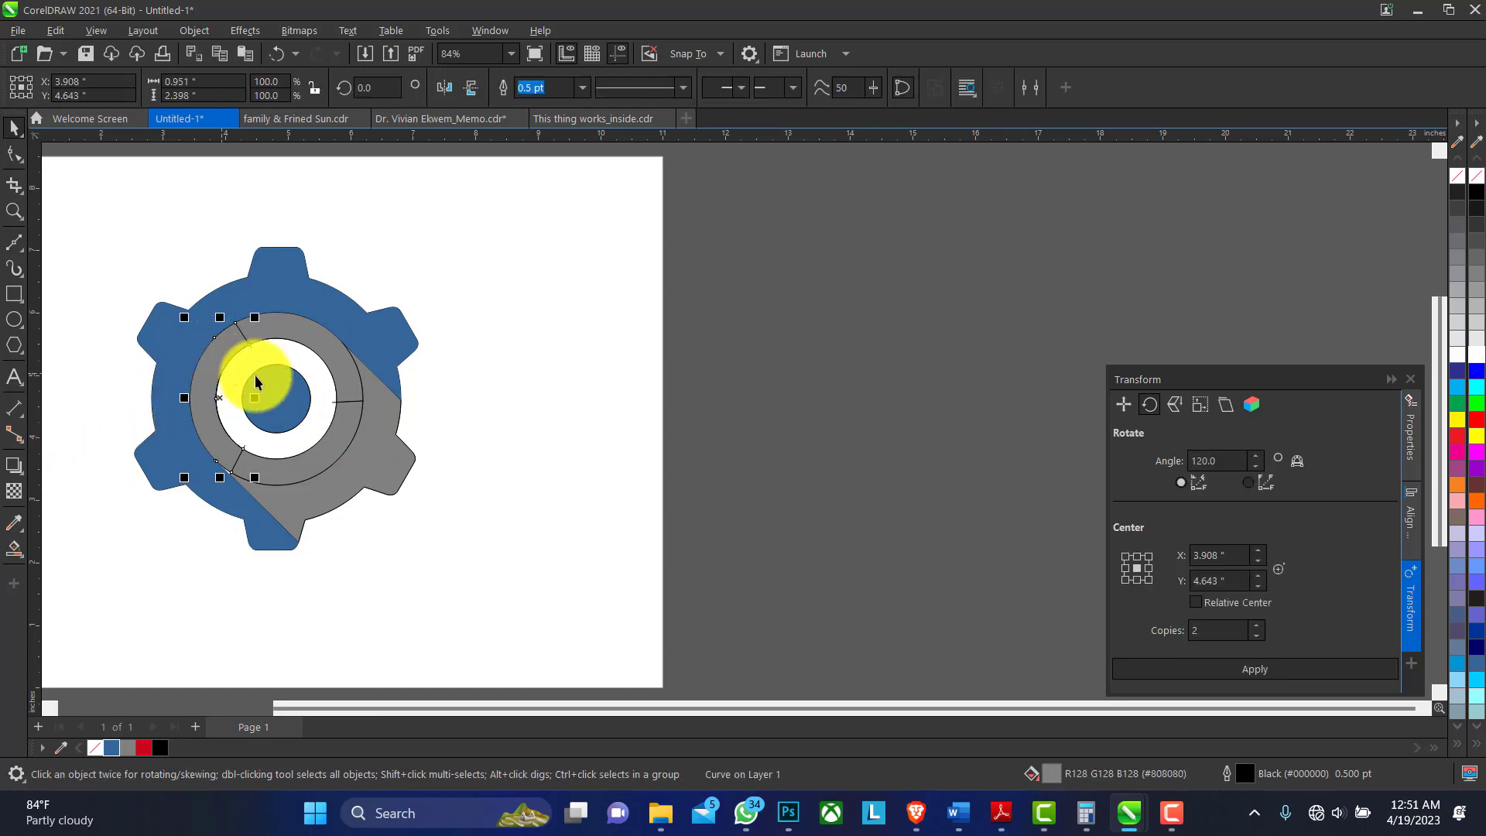
left_click(15, 549)
left_click(316, 383)
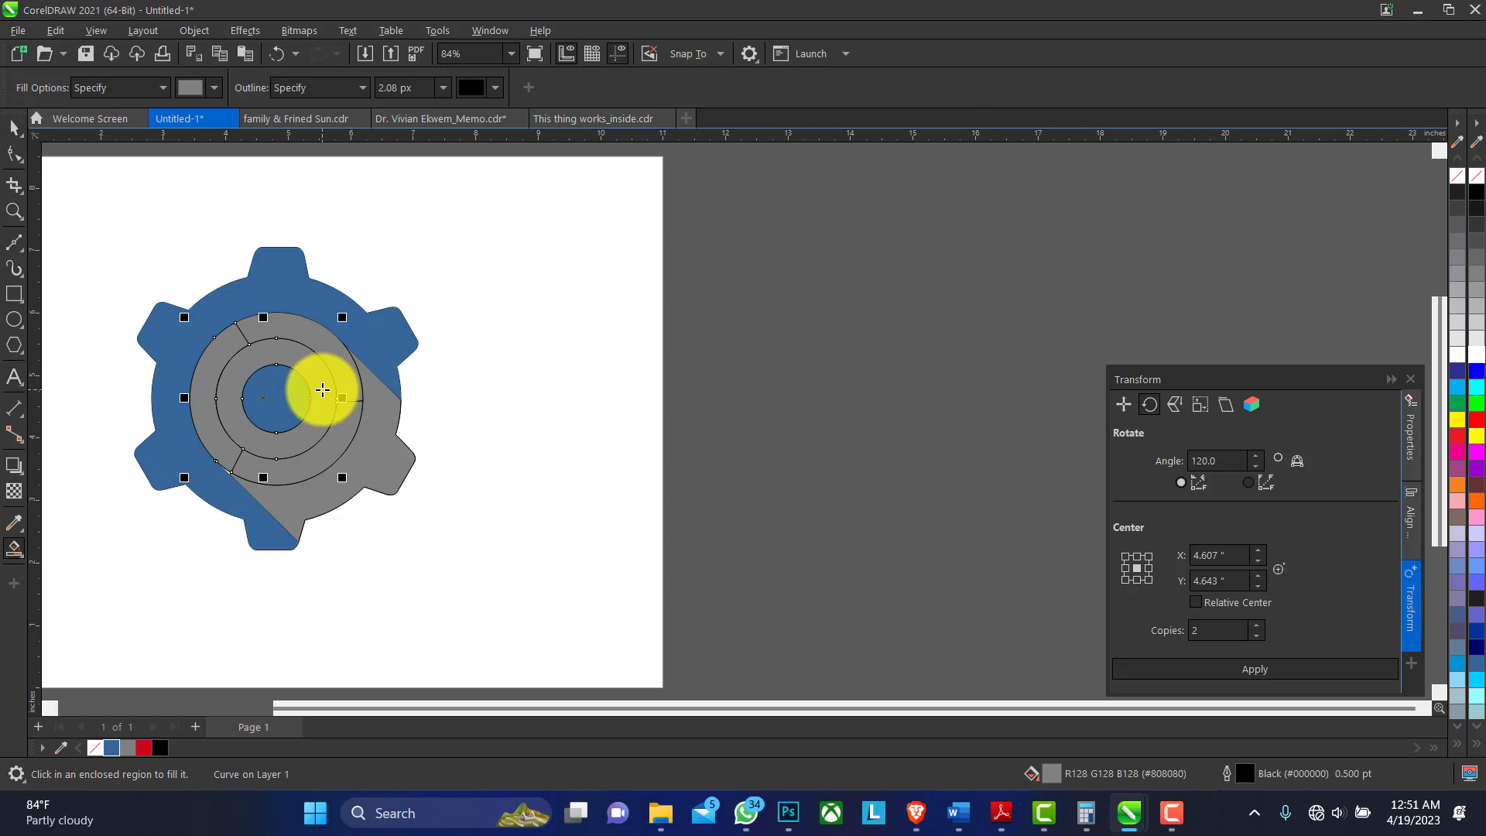
key("ctrl+z")
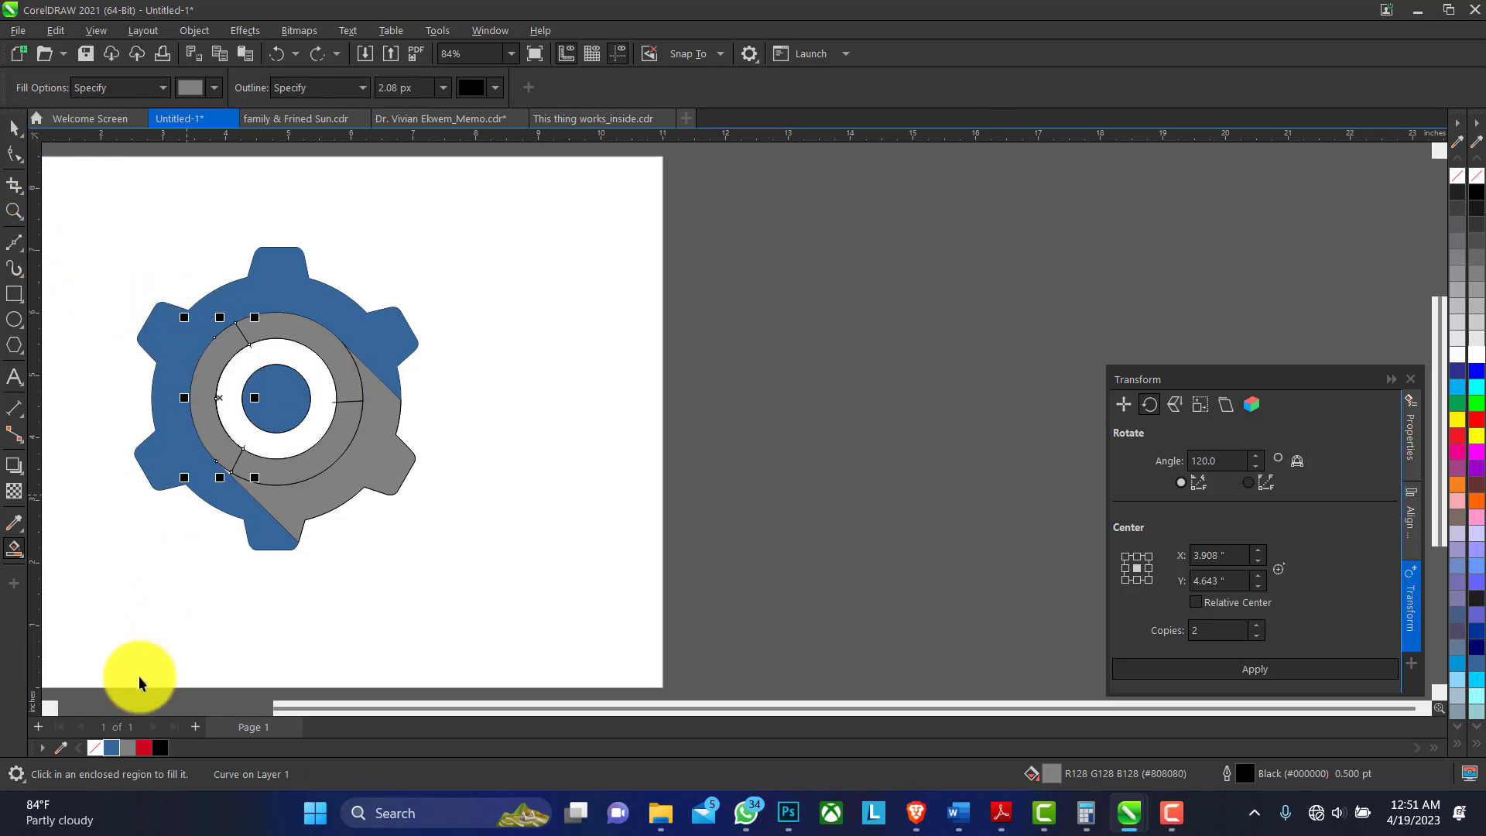
Step: Fill the left ring segment with Desert Blue lightened to a softer blue tint
key("space")
left_click(111, 746)
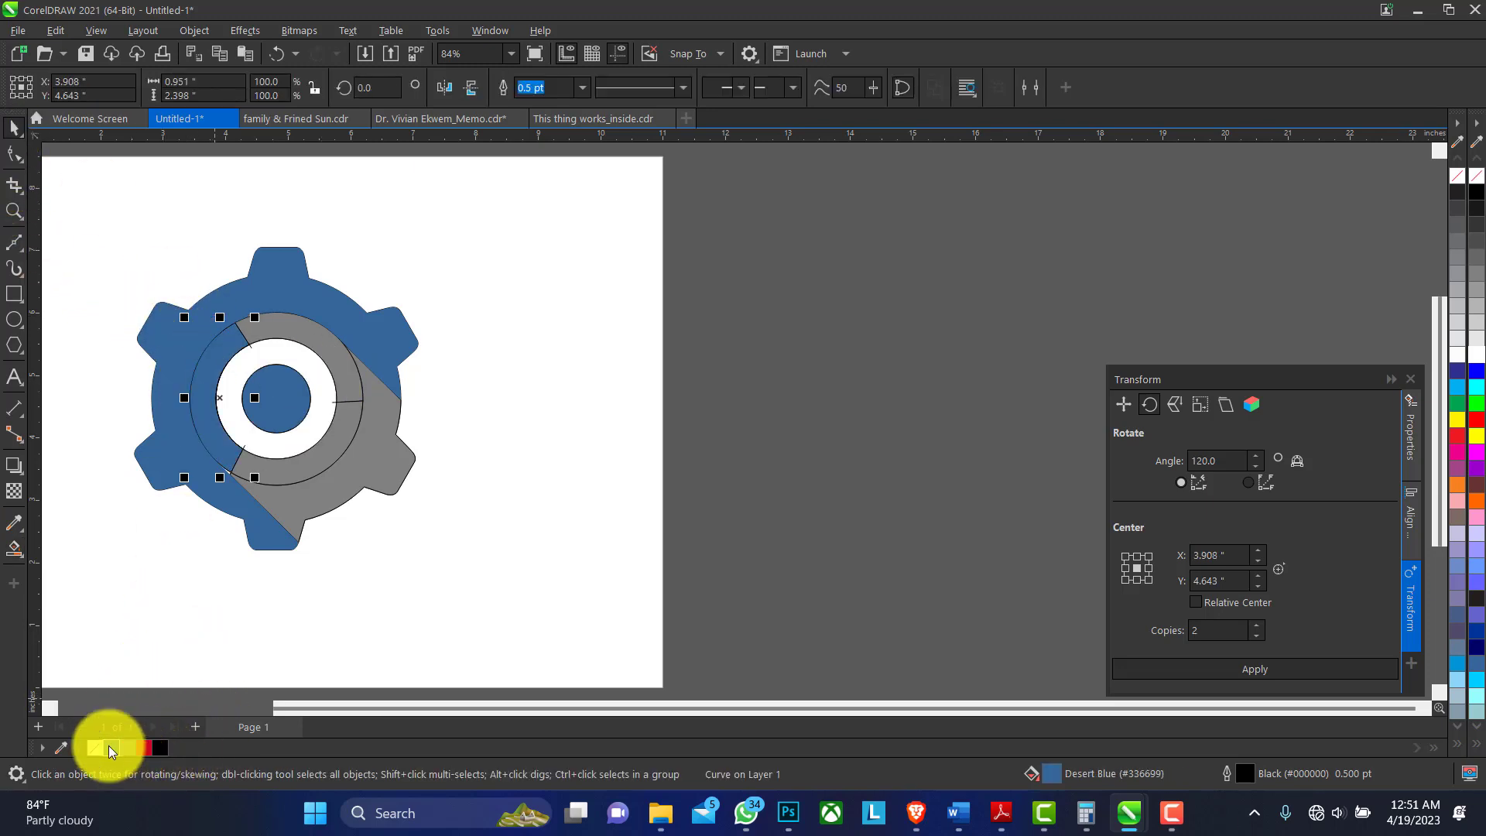
left_click(1460, 370, "ctrl")
left_click(1460, 370, "ctrl")
left_click(1460, 370, "ctrl")
Step: Fill the lower ring segment with Desert Blue
left_click(332, 443)
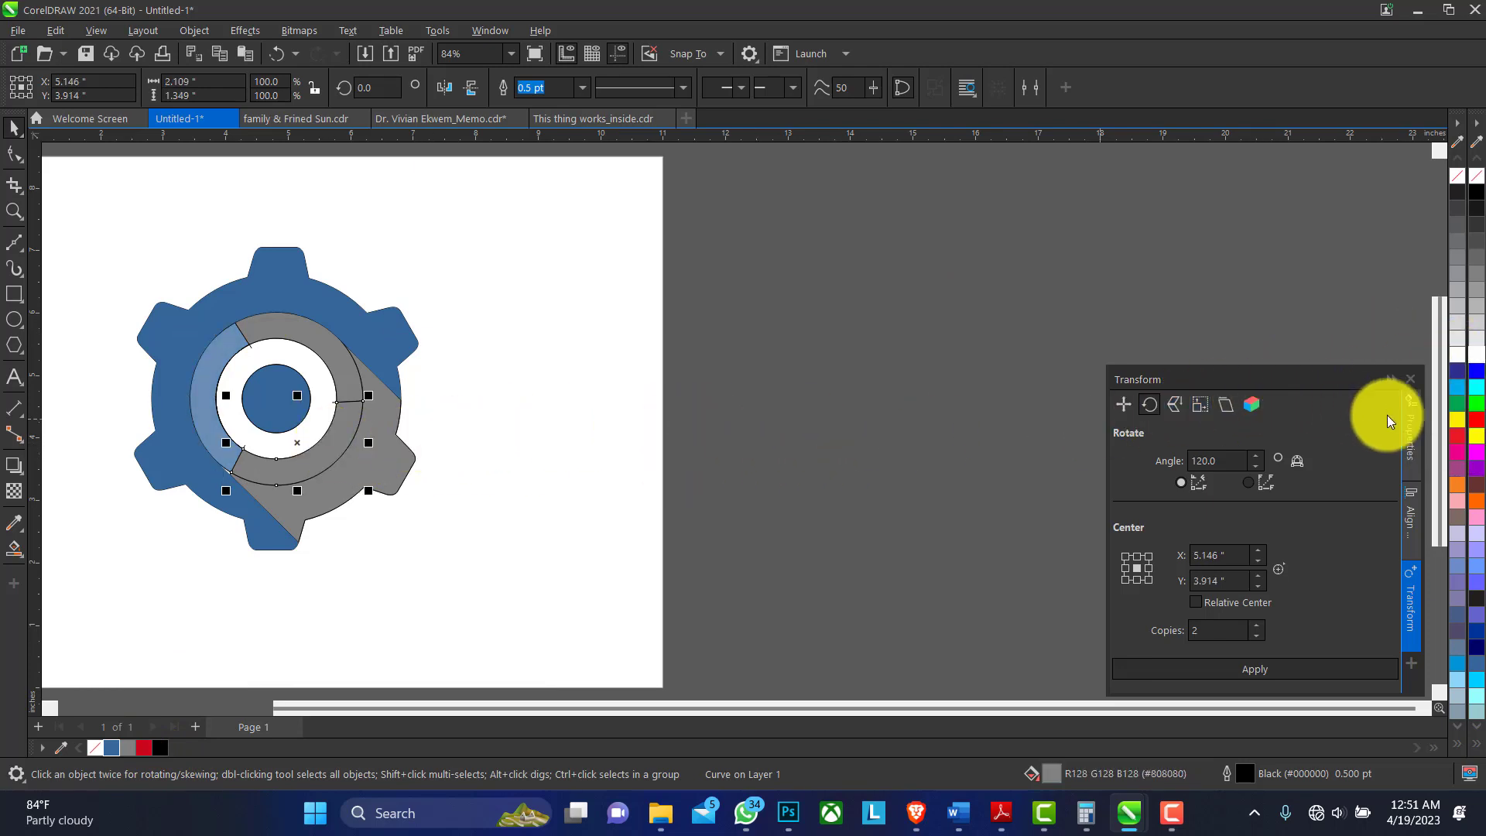
left_click_drag(1451, 423, 1274, 438)
left_click_drag(110, 746, 315, 392)
Step: Fill the upper-right ring segment with blue C:70 M:38 Y:29 K:2 and the lower segment with light blue C:40 M:0 Y:0 K:0
left_click(318, 348)
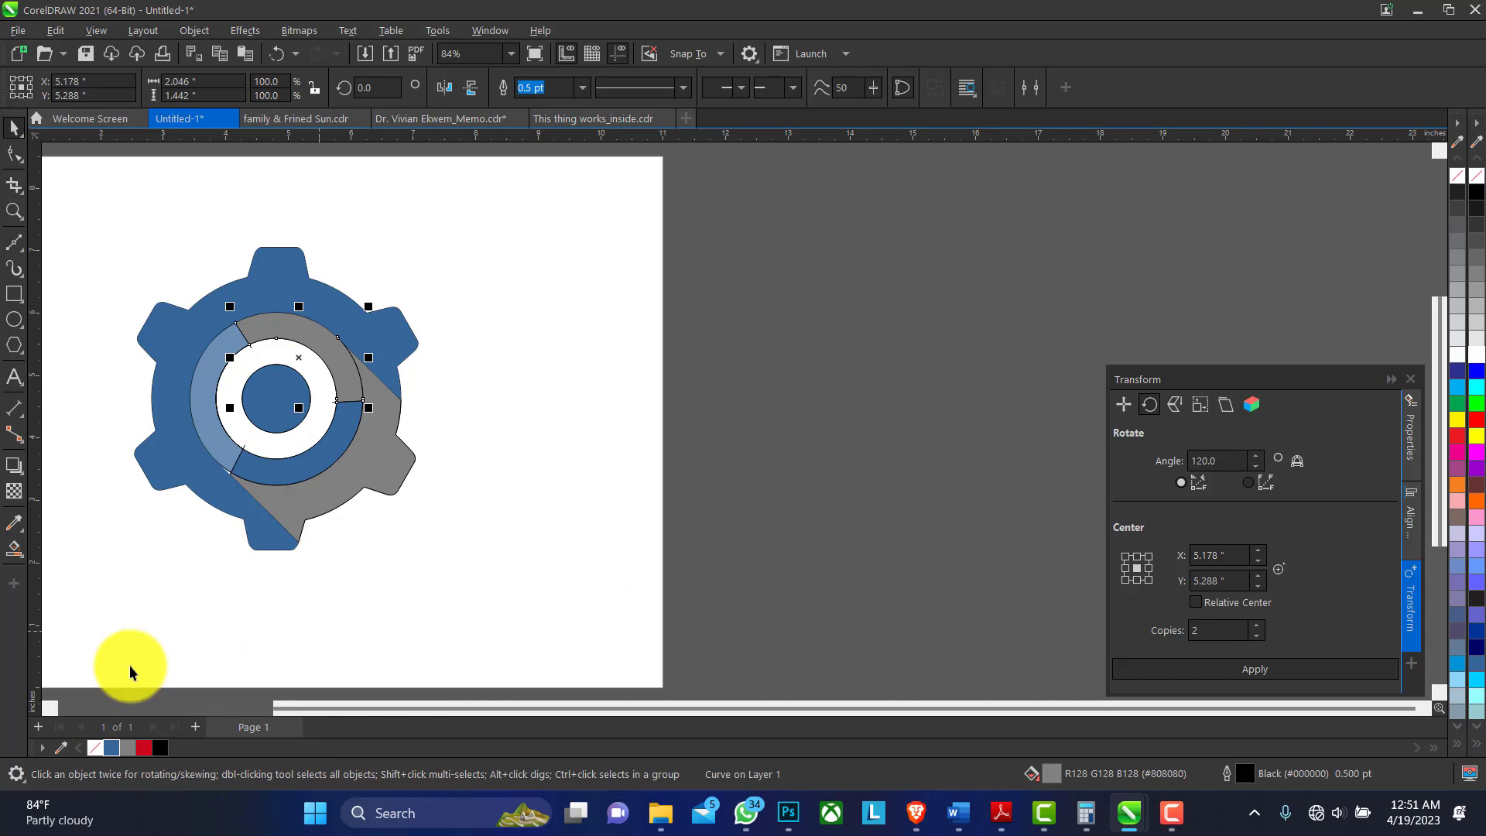
left_click(108, 745)
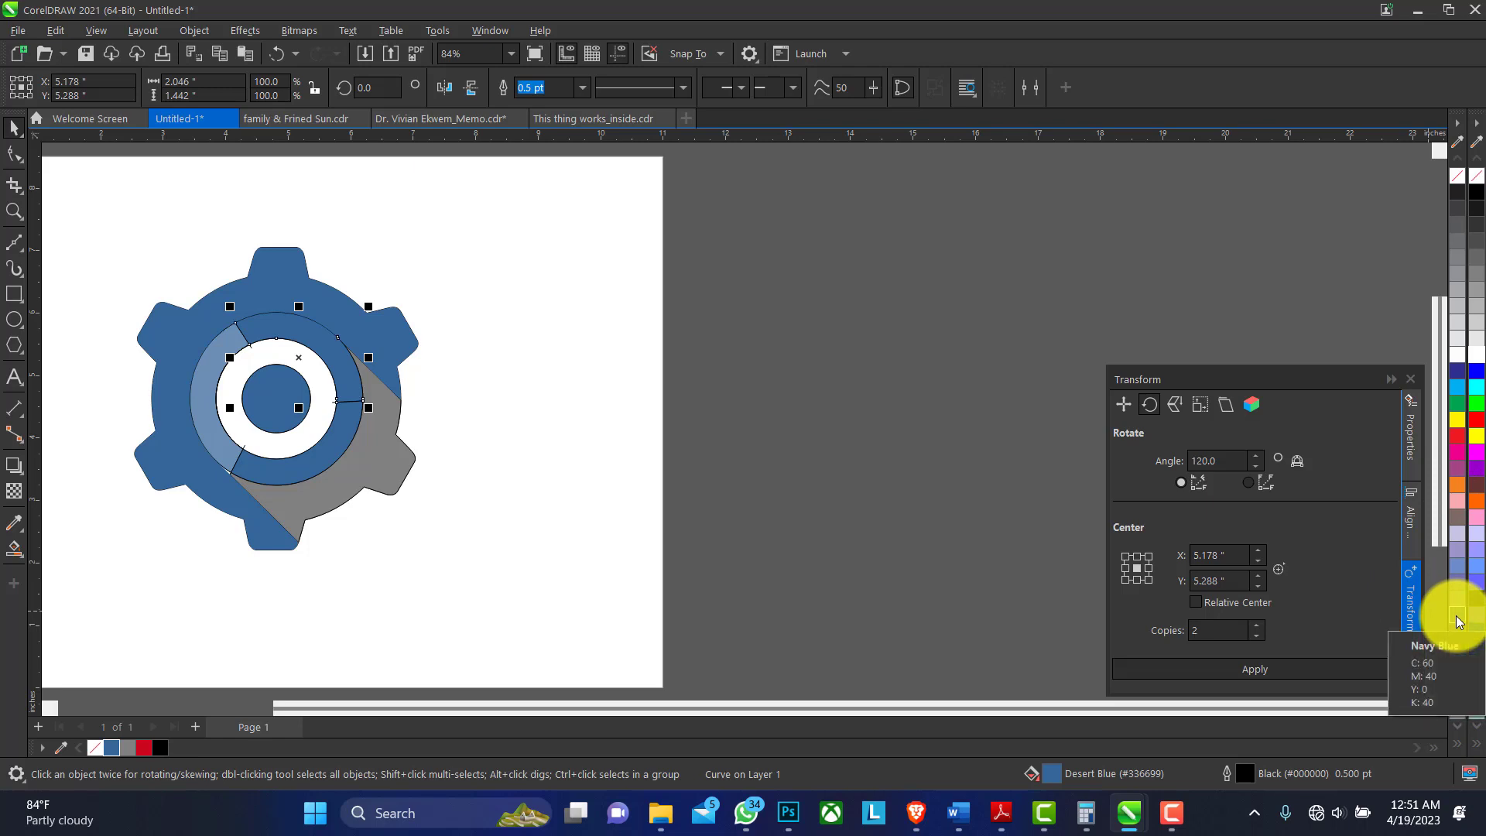
left_click(1456, 616)
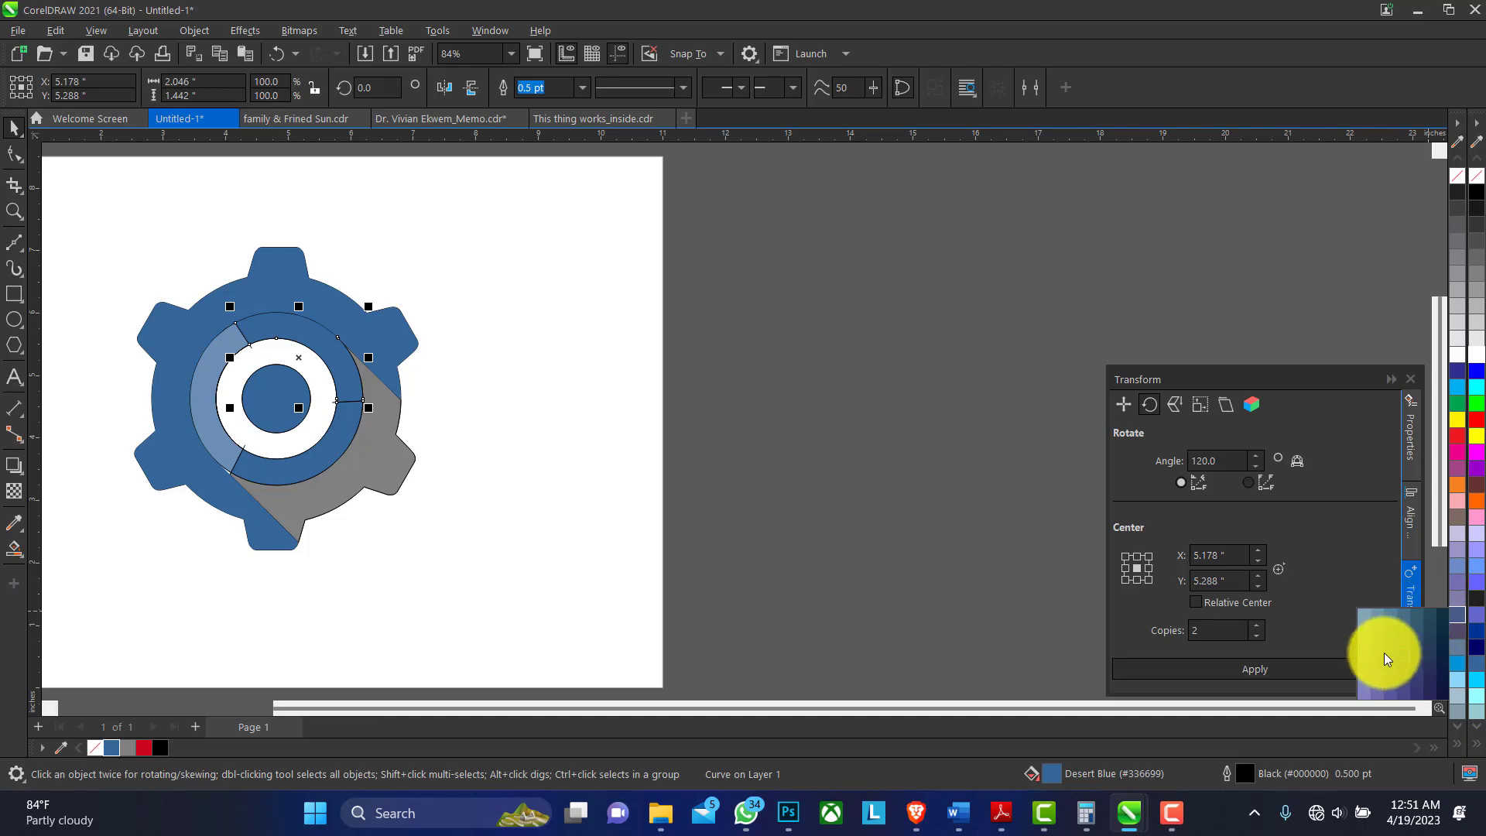
left_click(1392, 616)
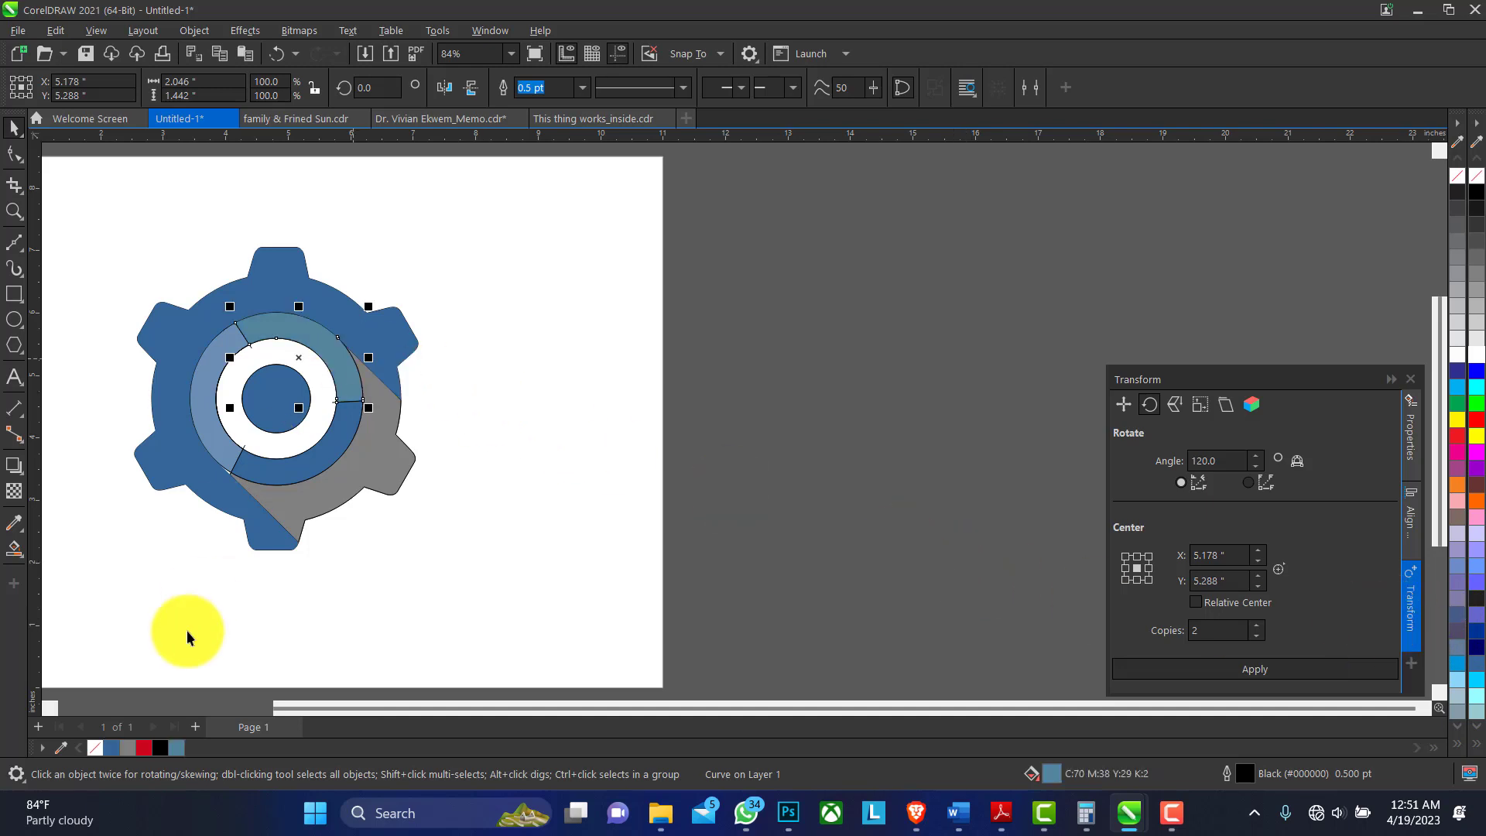
left_click(320, 451)
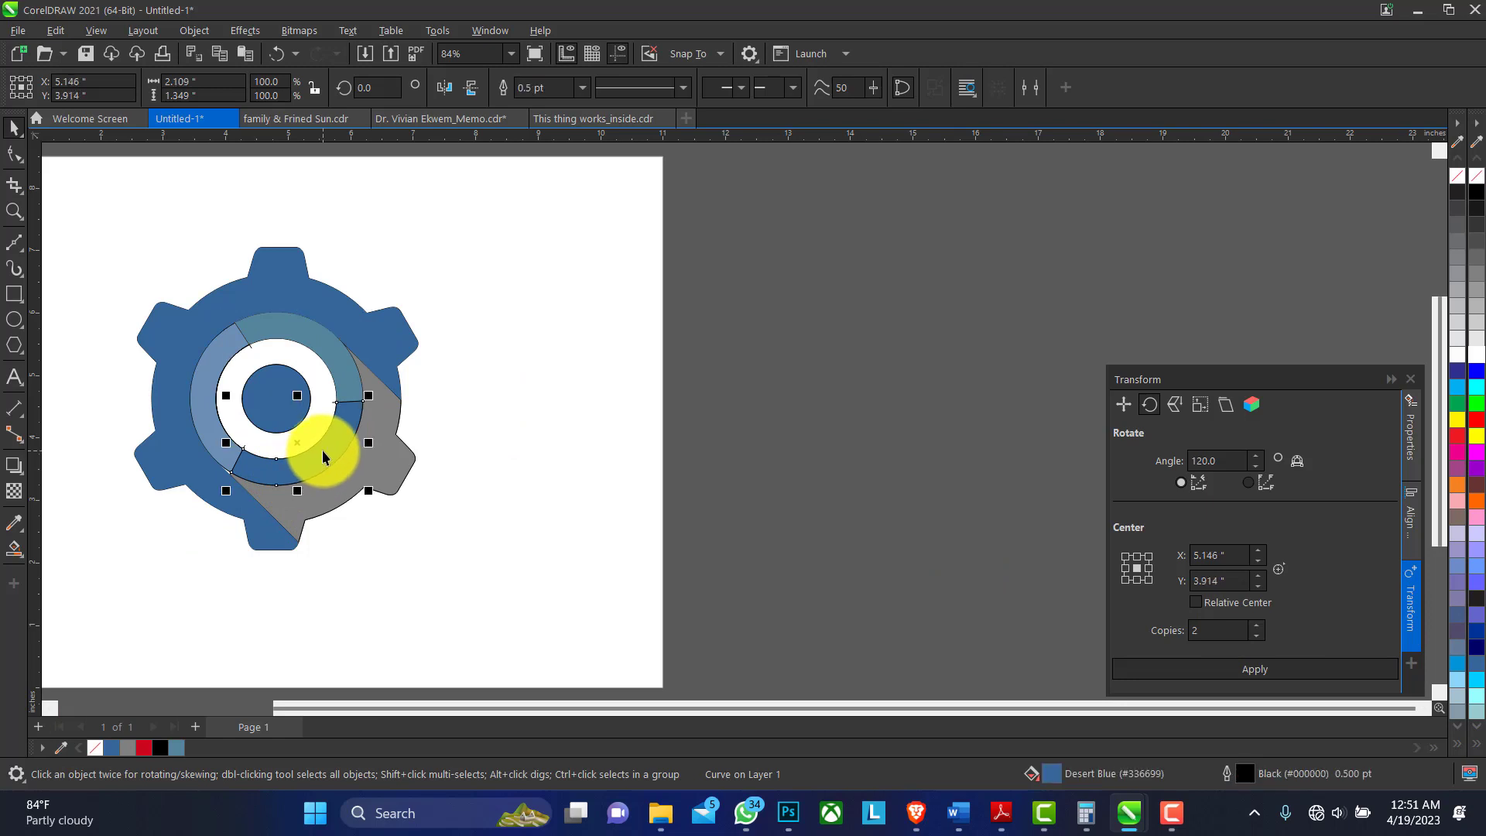
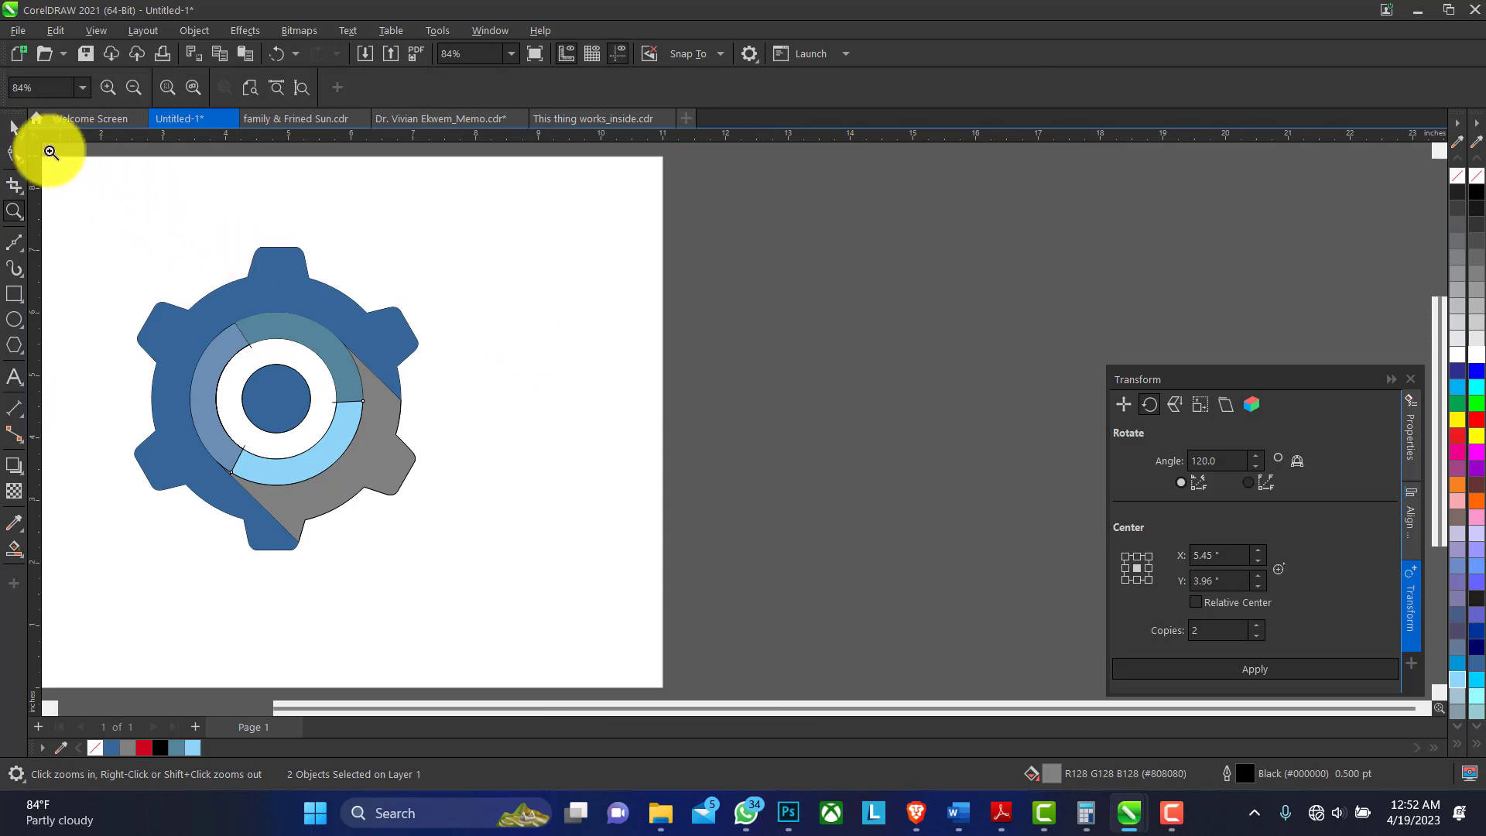
Step: Weld the two selected gray lower-right gear pieces and remove the outline from the upper-right ring segment
left_click(14, 128)
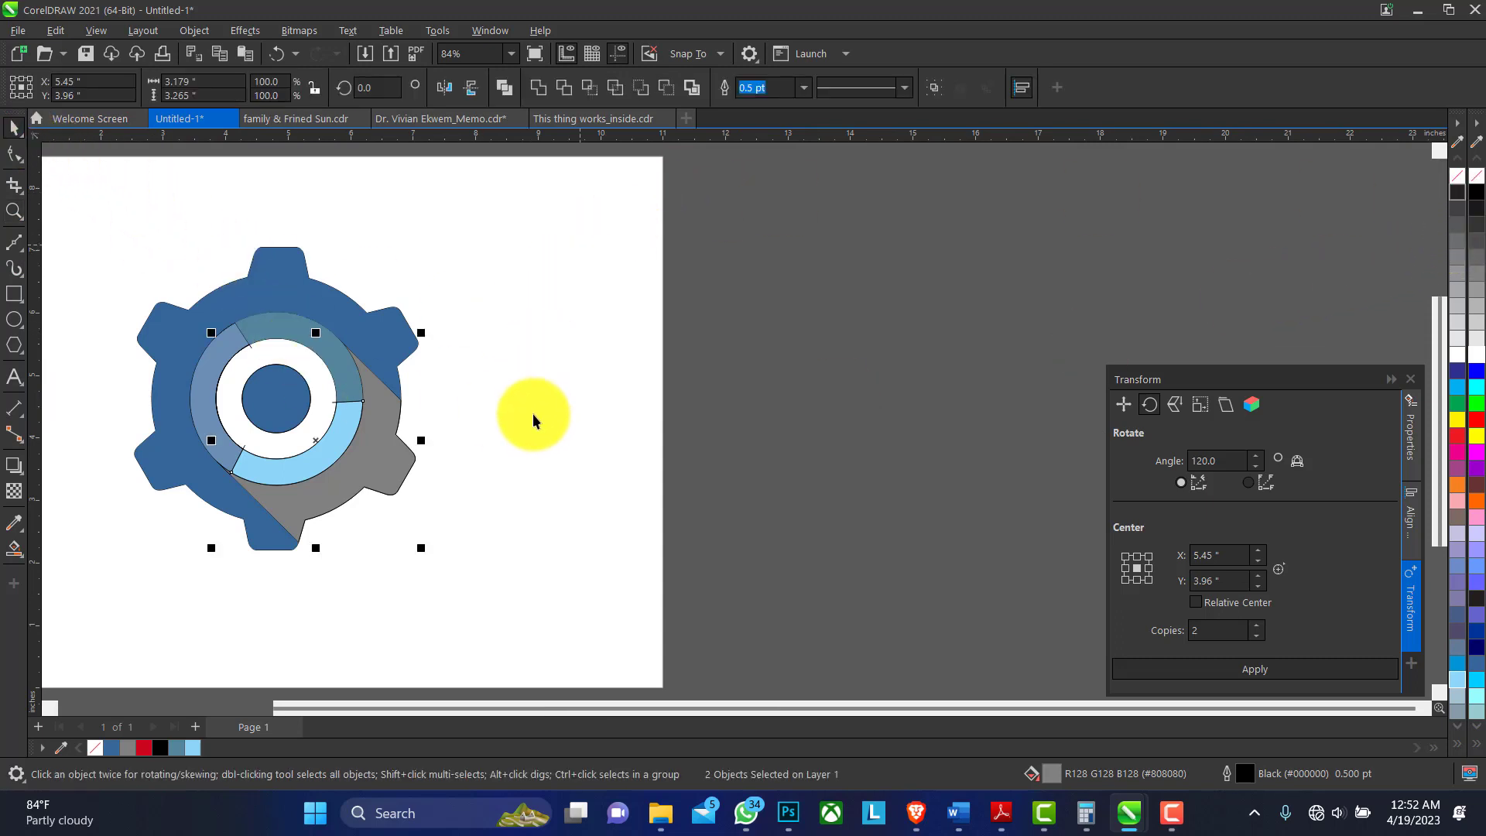
left_click(544, 90)
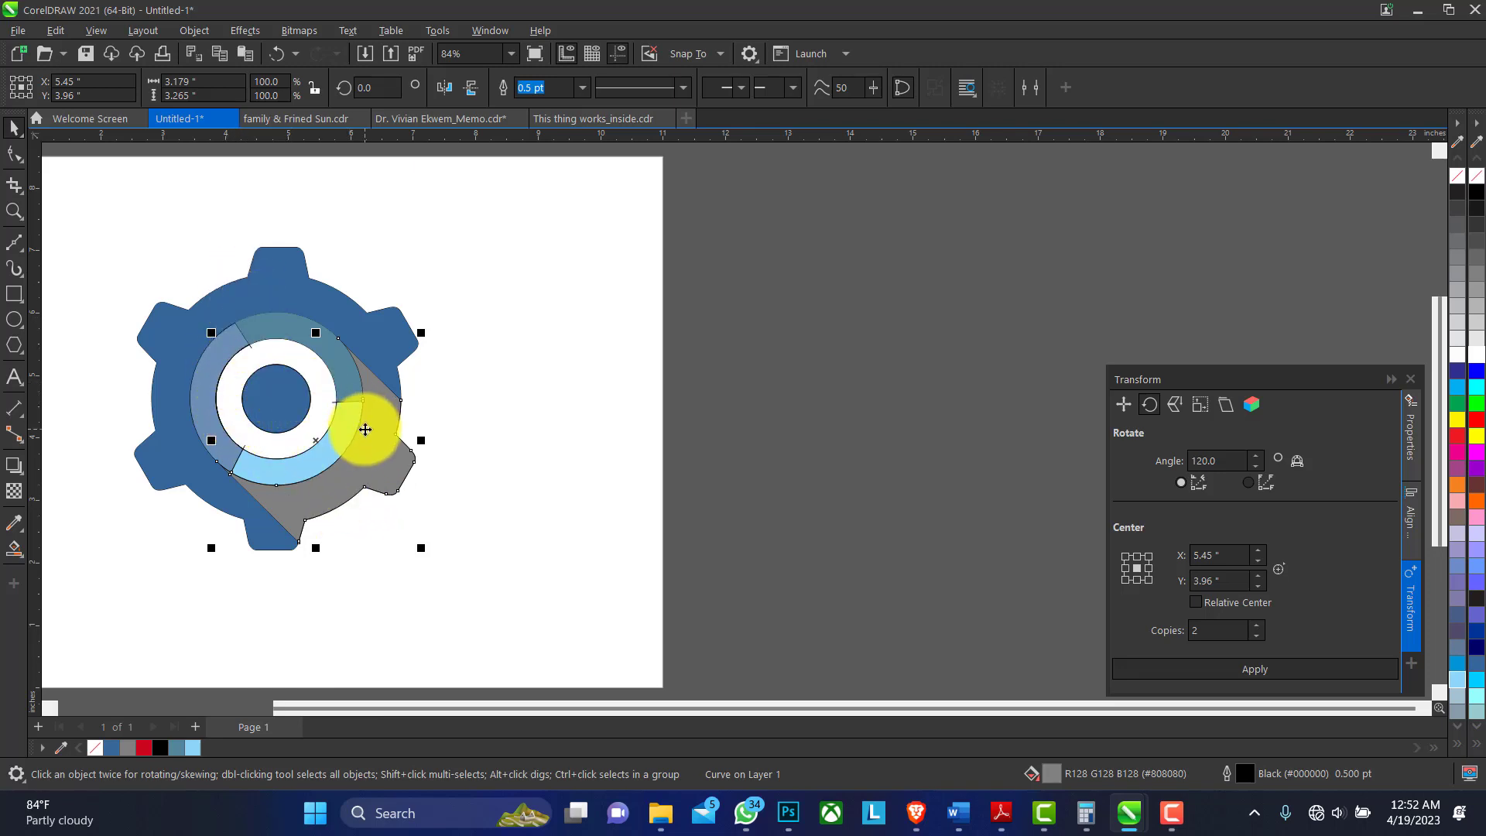
left_click(299, 364)
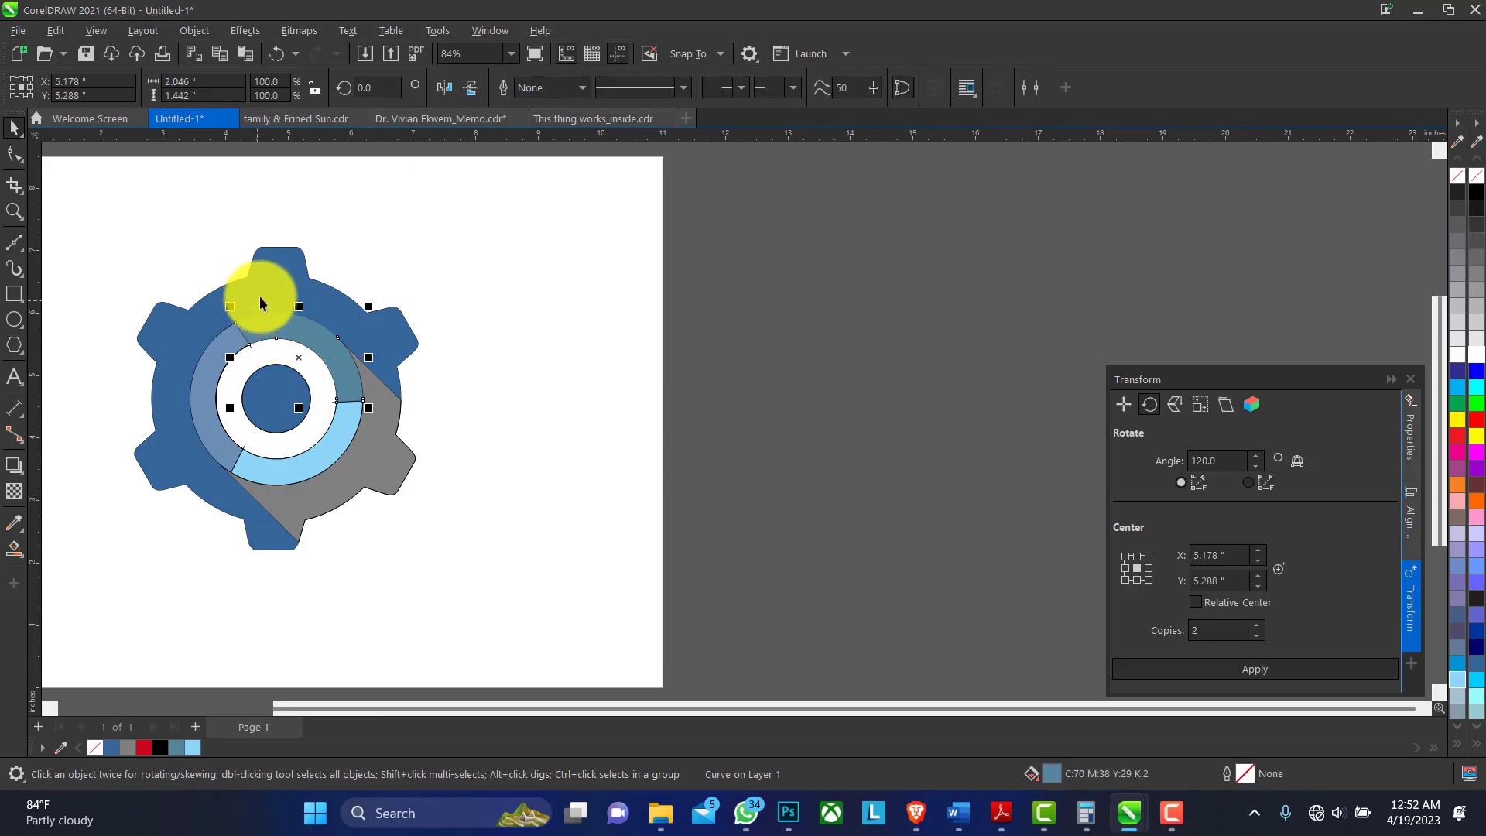
Step: Remove the outline from the blue gear body and delete the leftover unfilled gear outline
left_click_drag(266, 292, 202, 313)
key("ctrl+z")
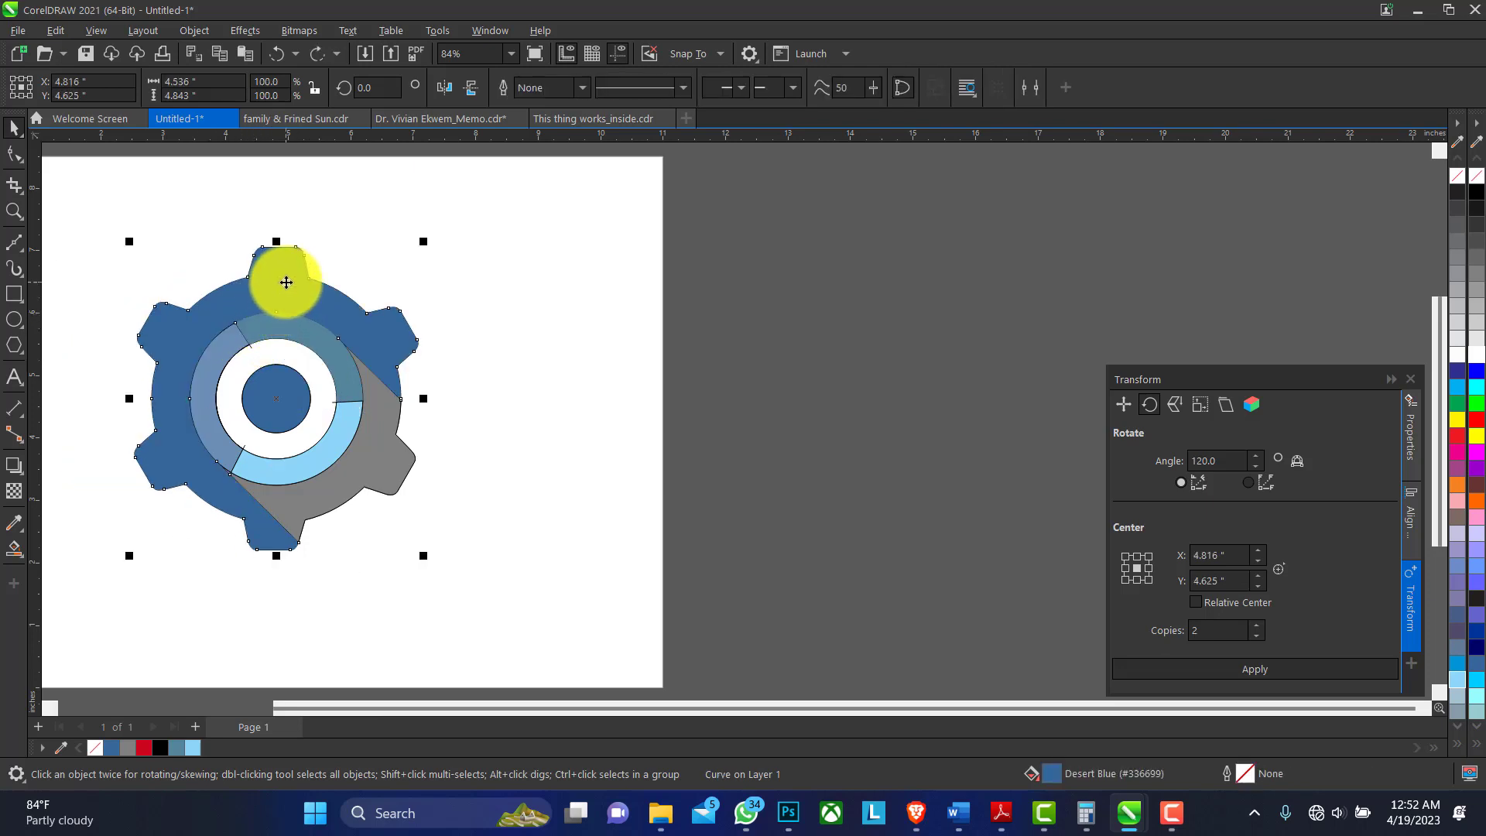
key("Escape")
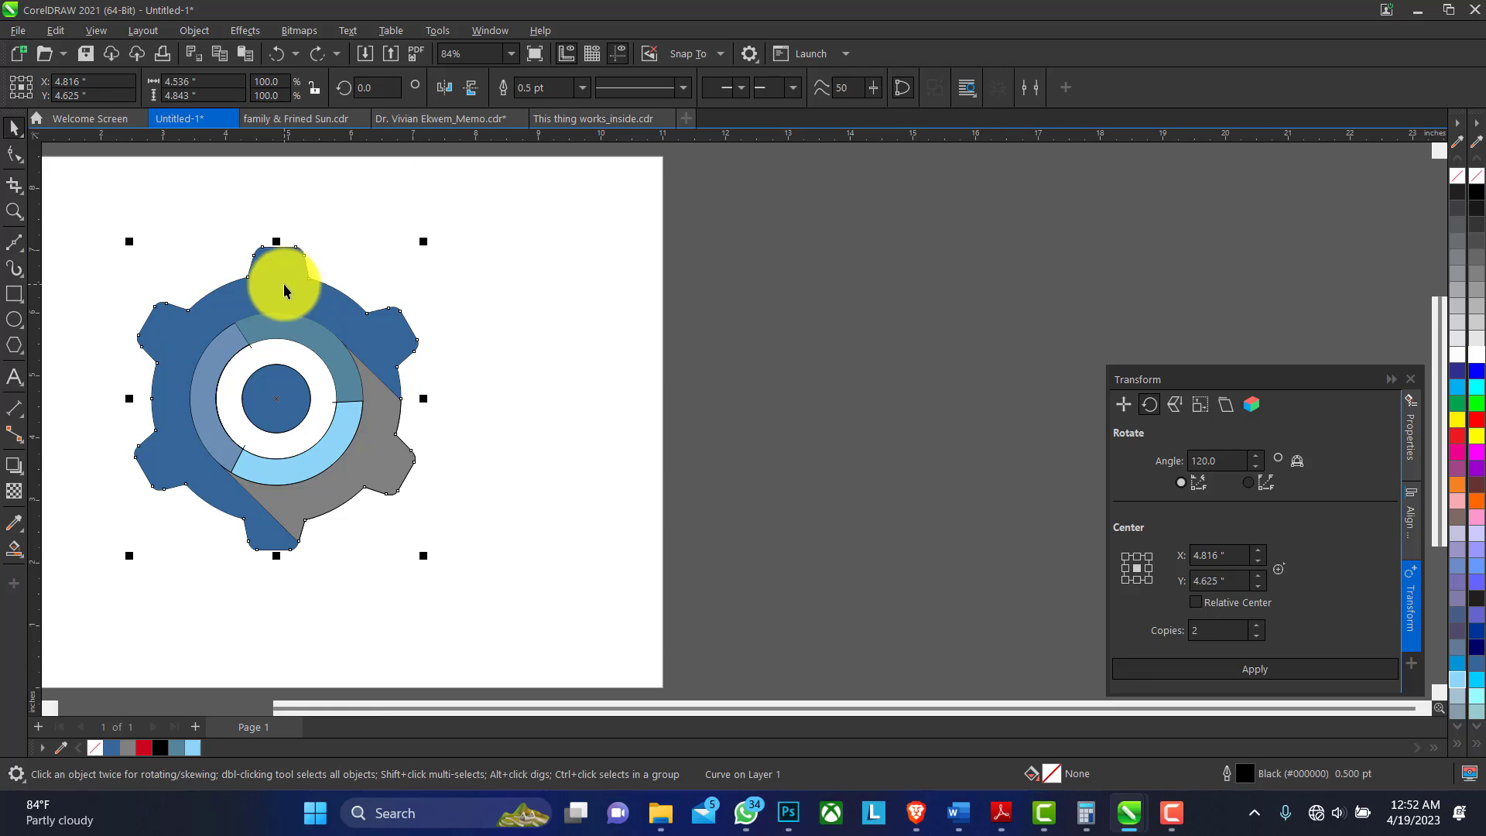
Step: Remove the outline from the gray gear section and delete the lower-left divider line across the ring
left_click(381, 398)
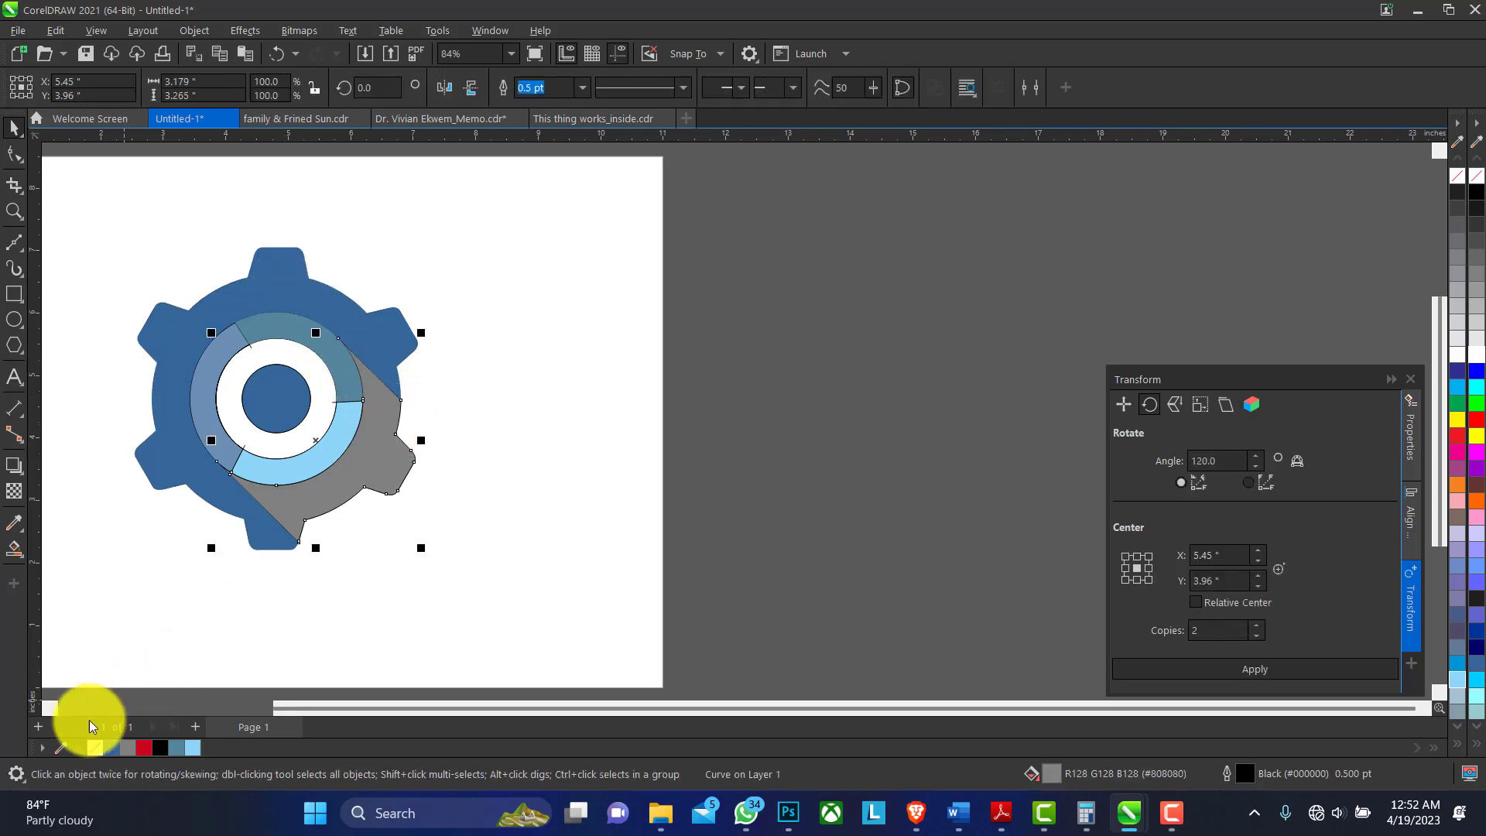
left_click(245, 446)
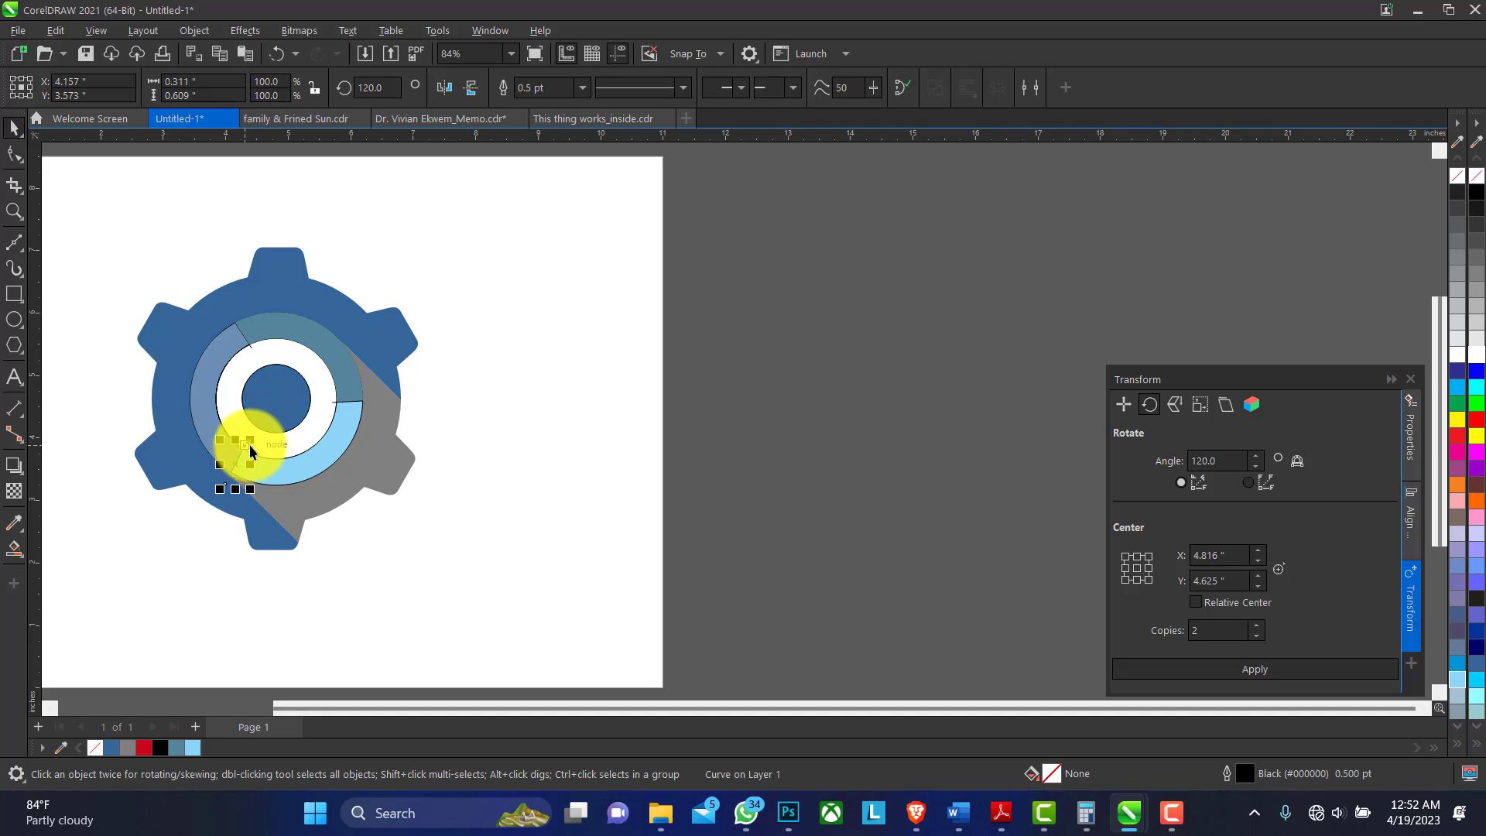
key("Escape")
left_click(336, 401)
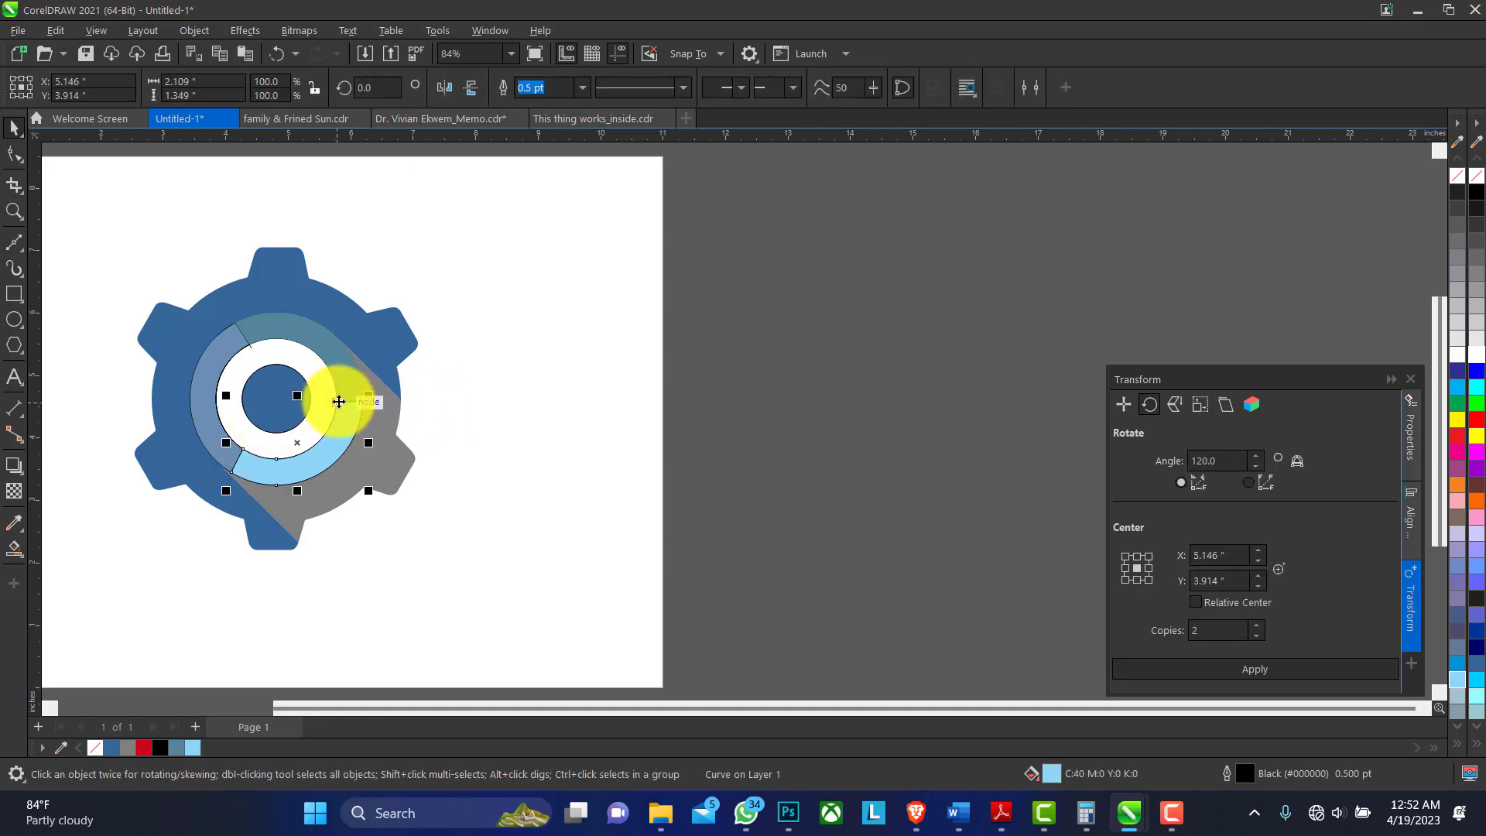
key("Delete")
key("ctrl+z")
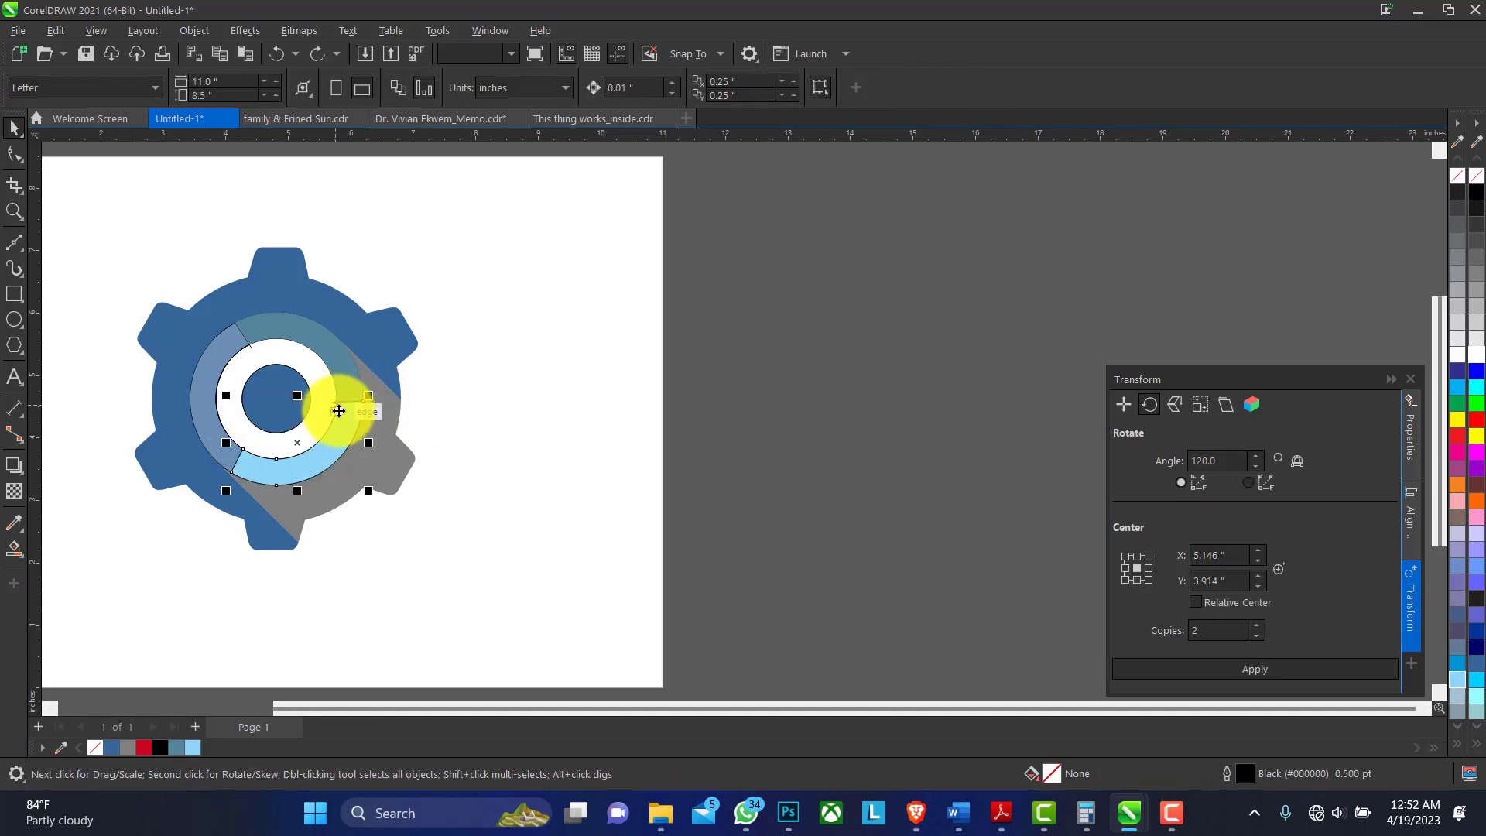
Step: Delete the right divider line and remove the outlines from the lower and left ring segments
left_click(324, 422)
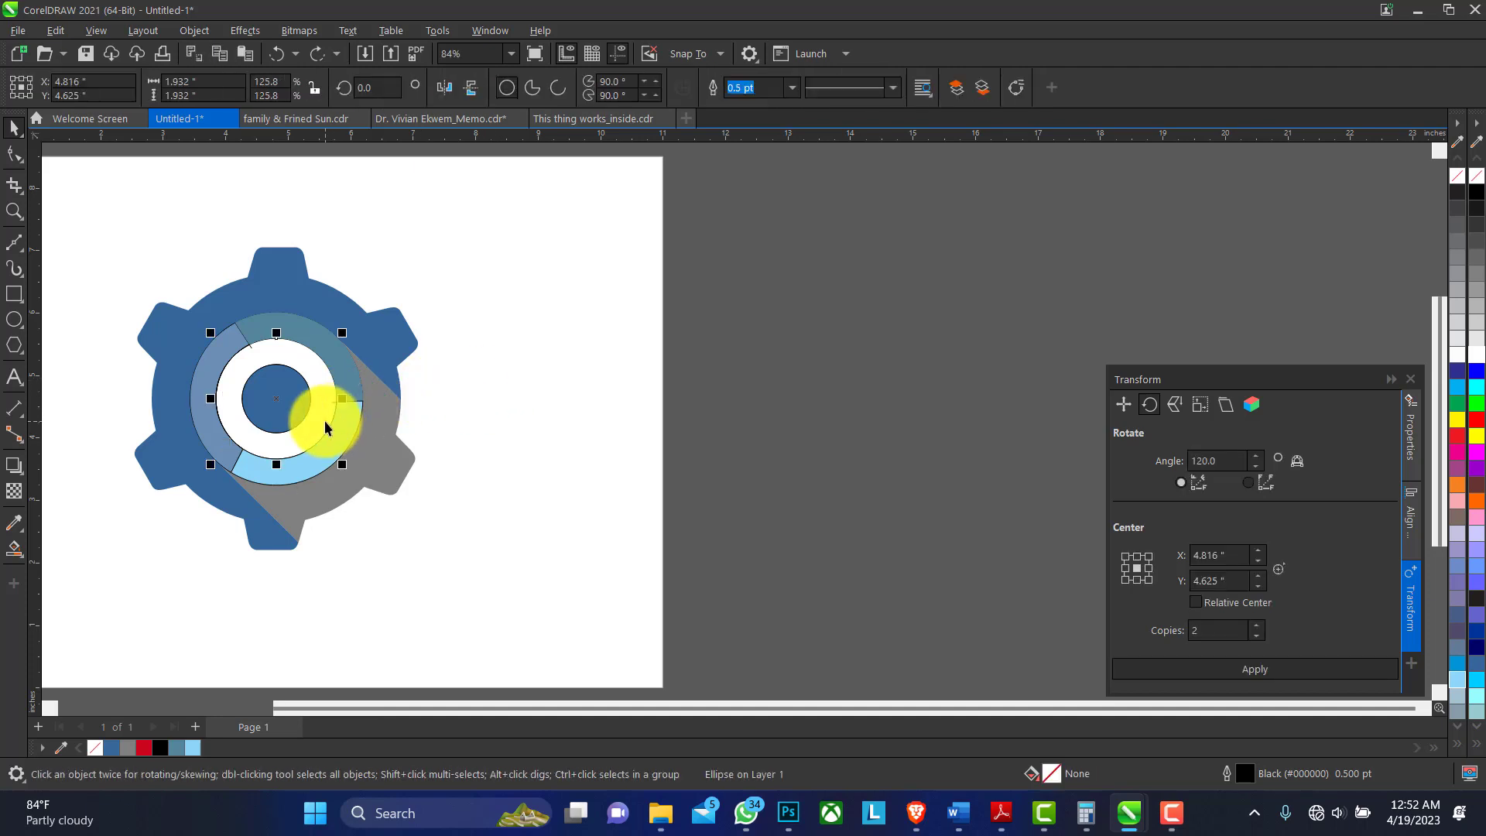
left_click(323, 421)
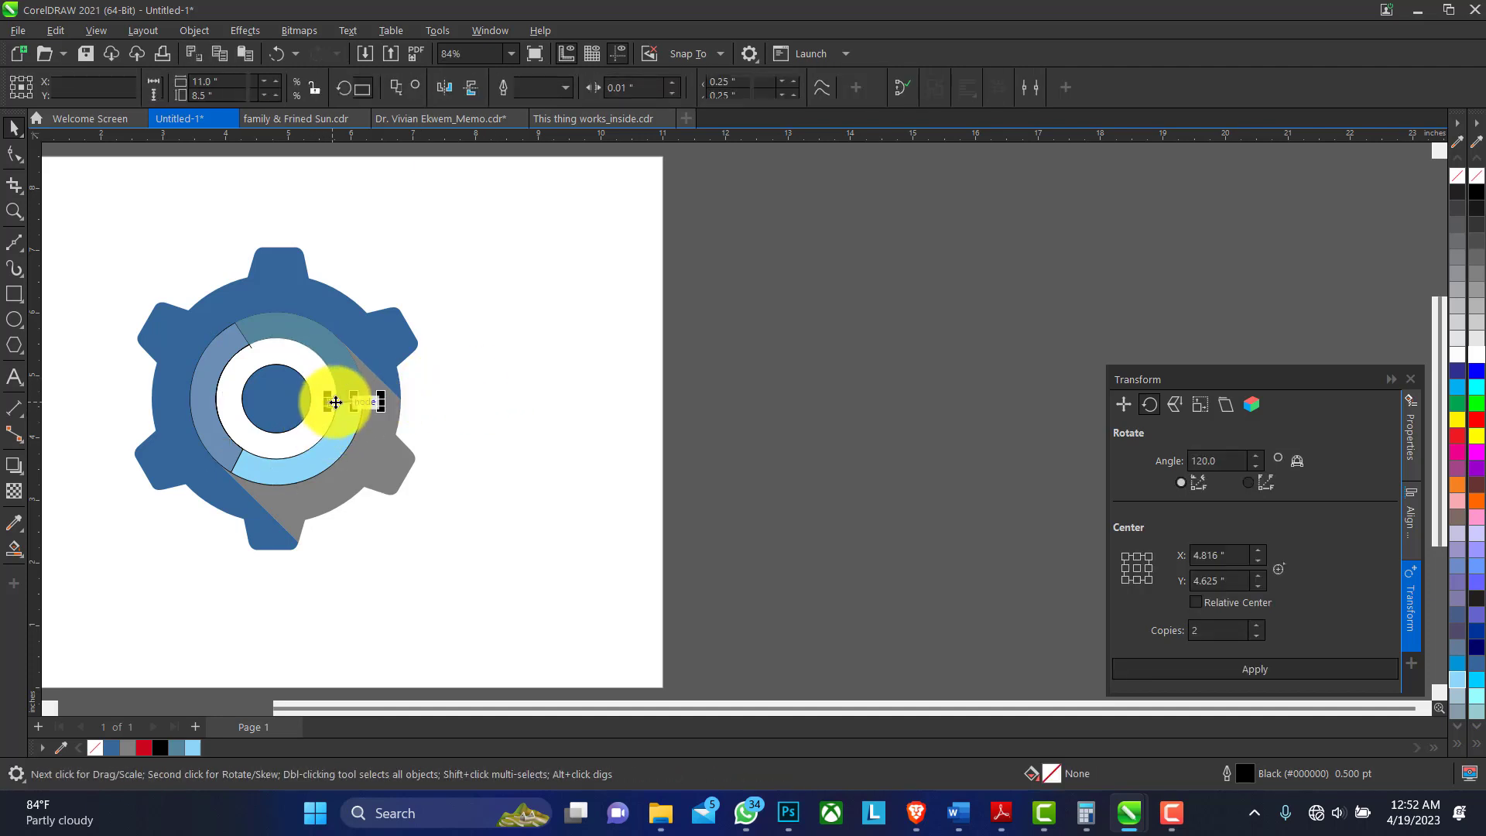
left_click(333, 420)
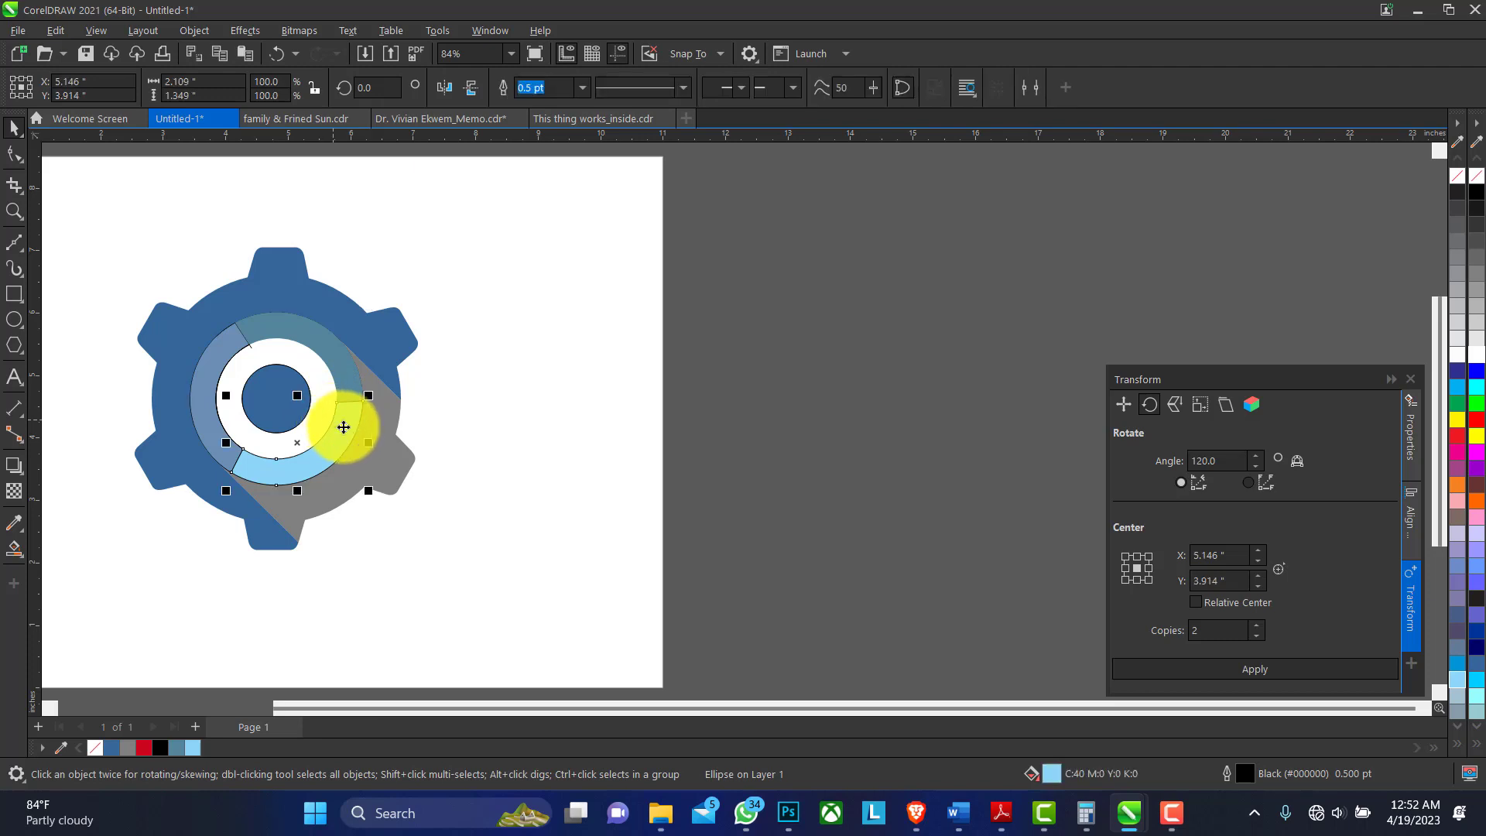
left_click(213, 422, "shift")
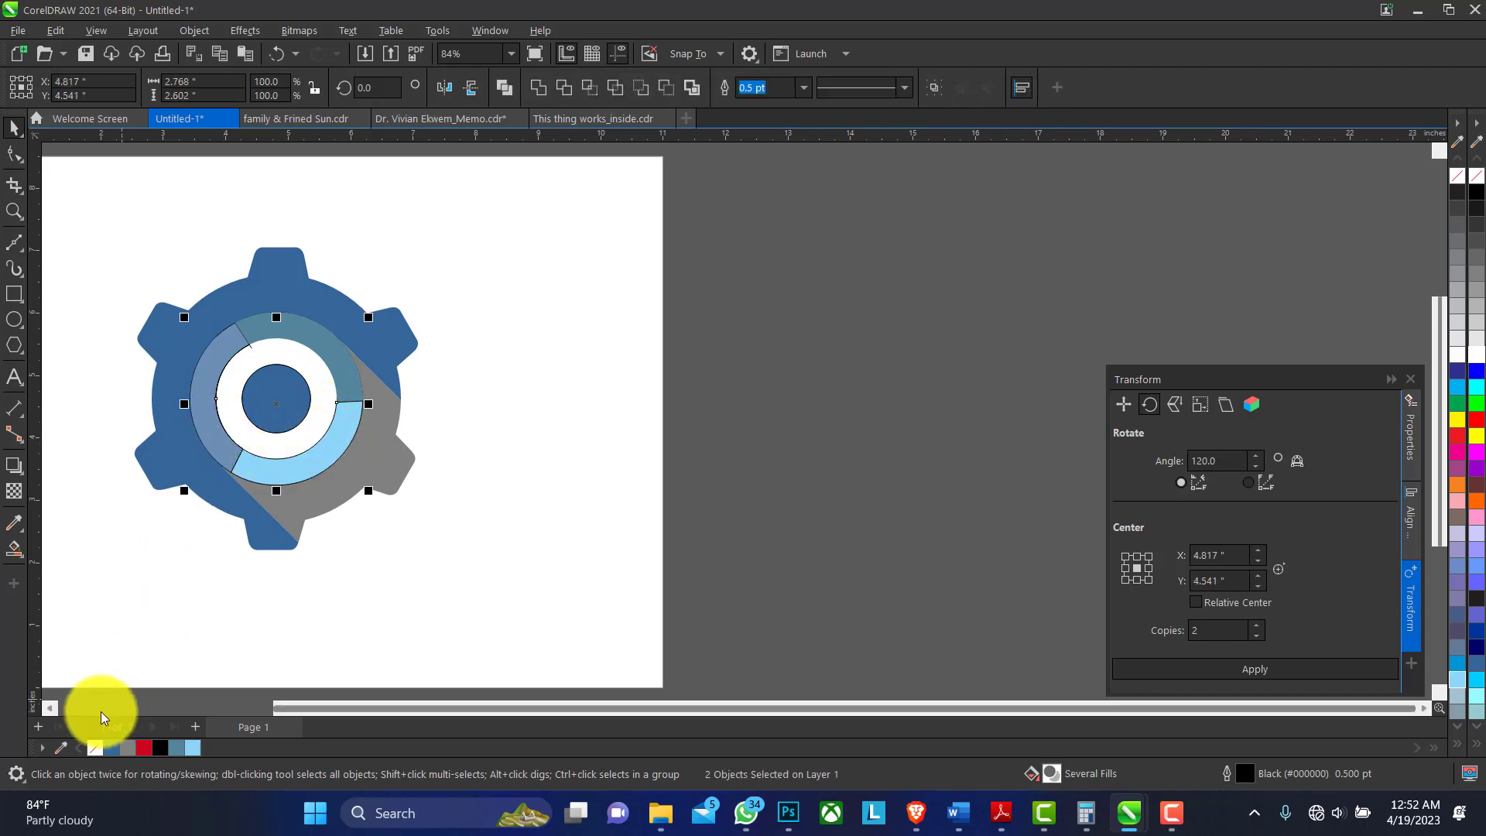
Step: Delete the unfilled circle outline surrounding the colored ring segments
left_click_drag(253, 358, 307, 379)
key("ctrl+z")
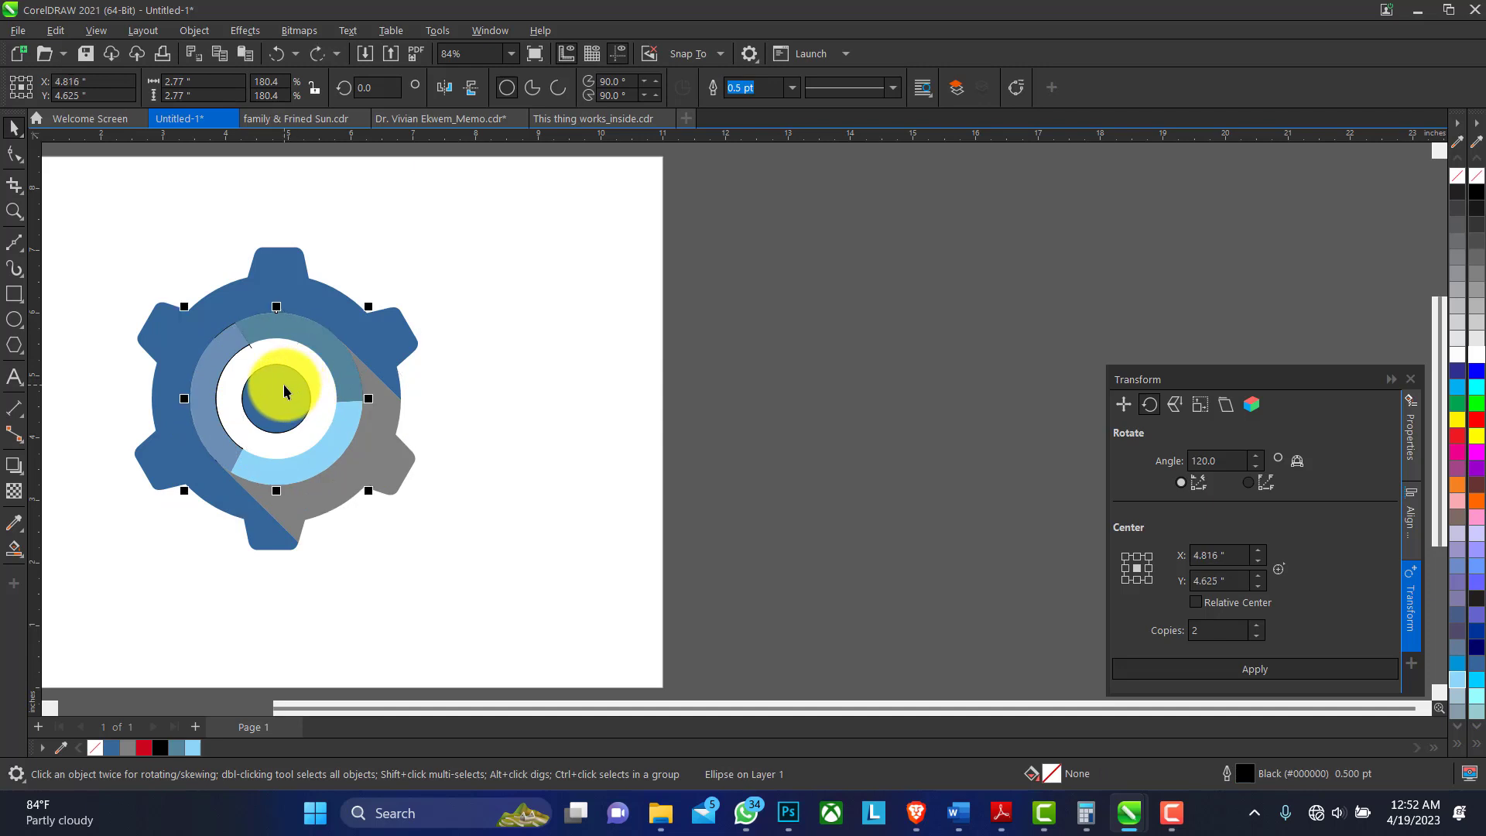
key("Escape")
left_click(227, 352)
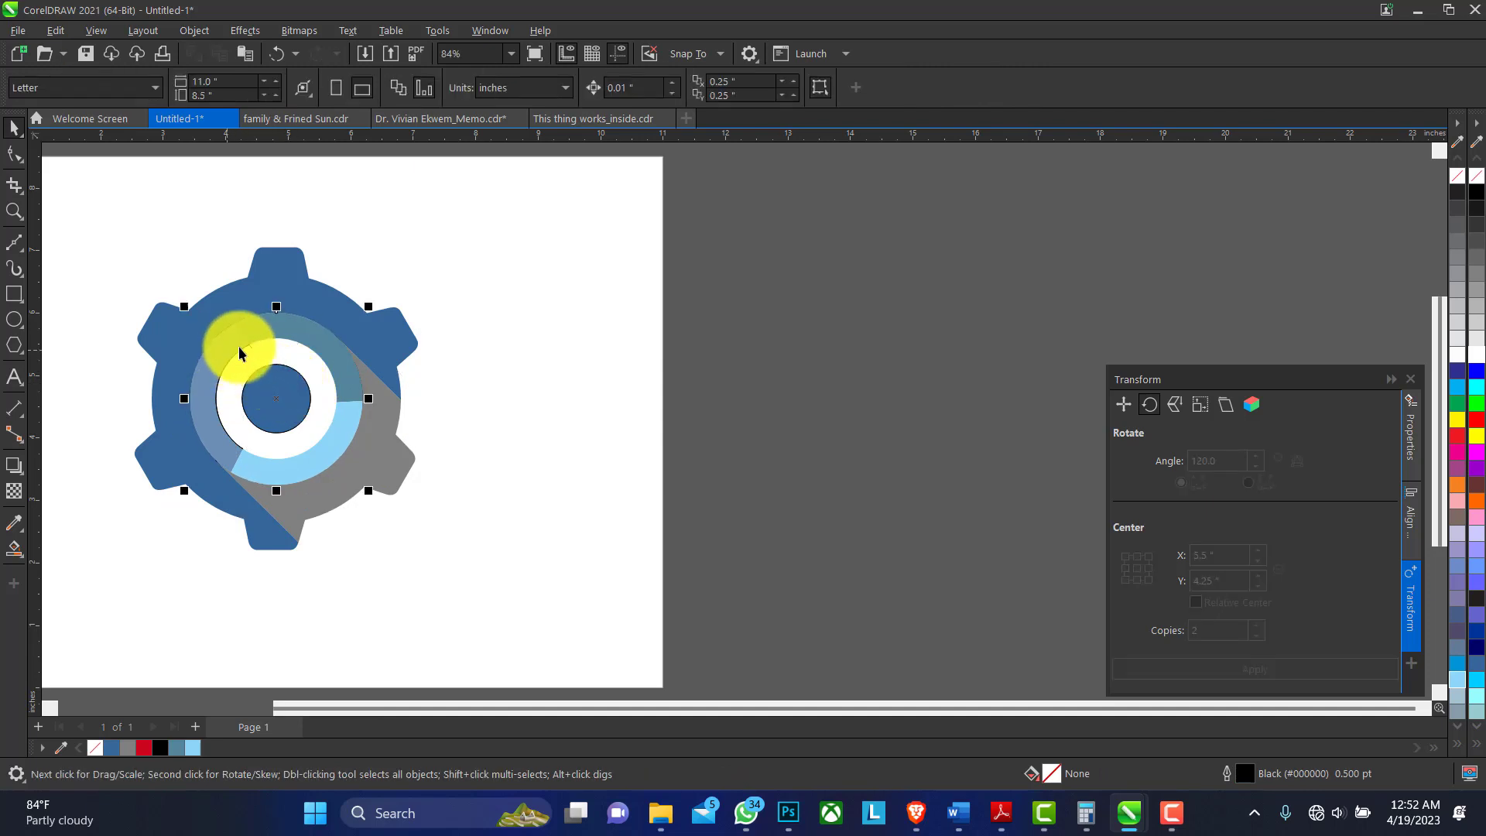
Step: Enlarge the other unfilled circle around the ring to about 3.265 inches and delete it
left_click_drag(370, 307, 379, 301)
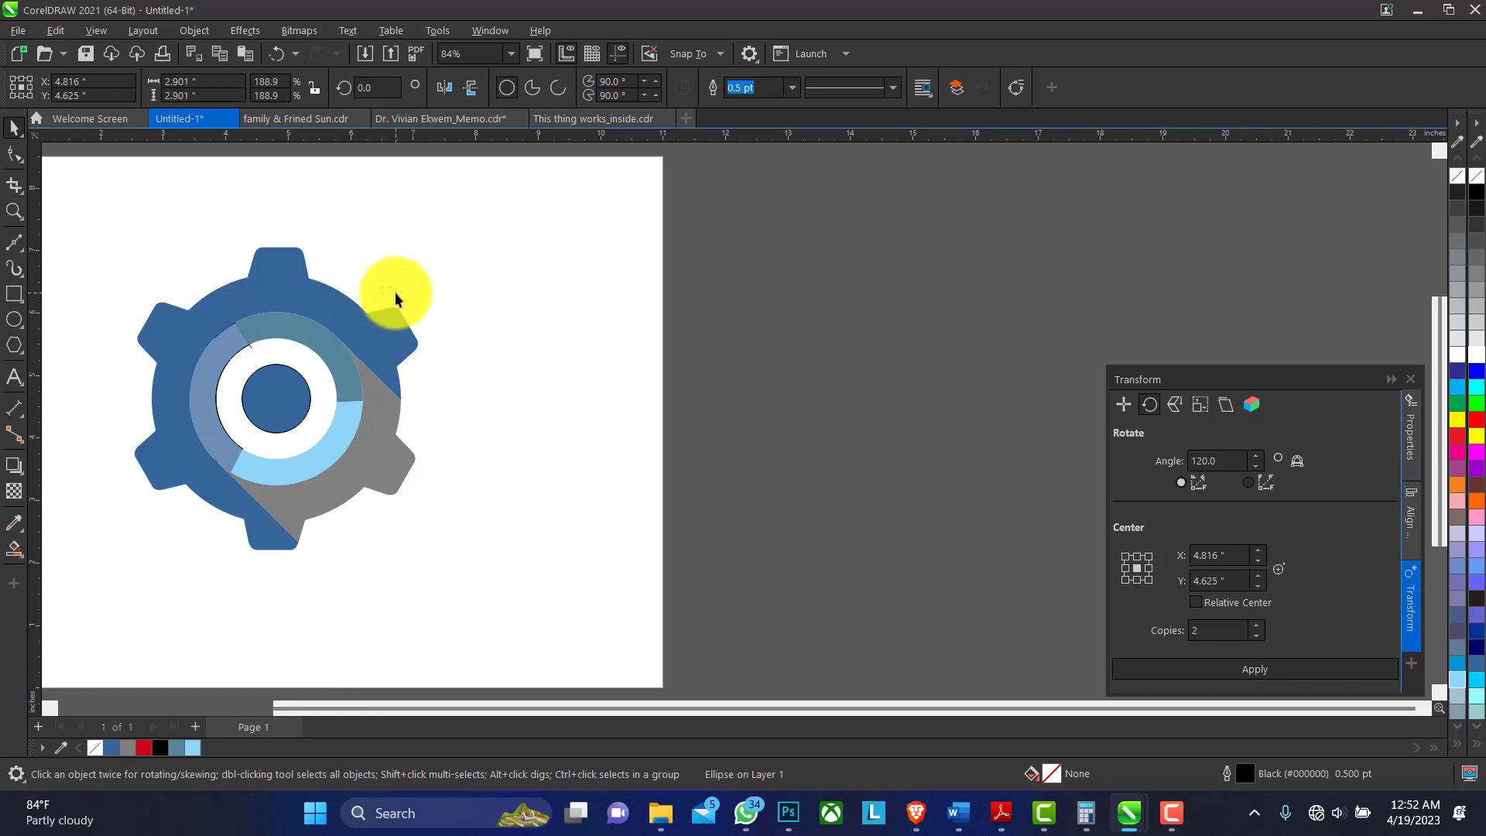
left_click_drag(382, 305, 384, 293)
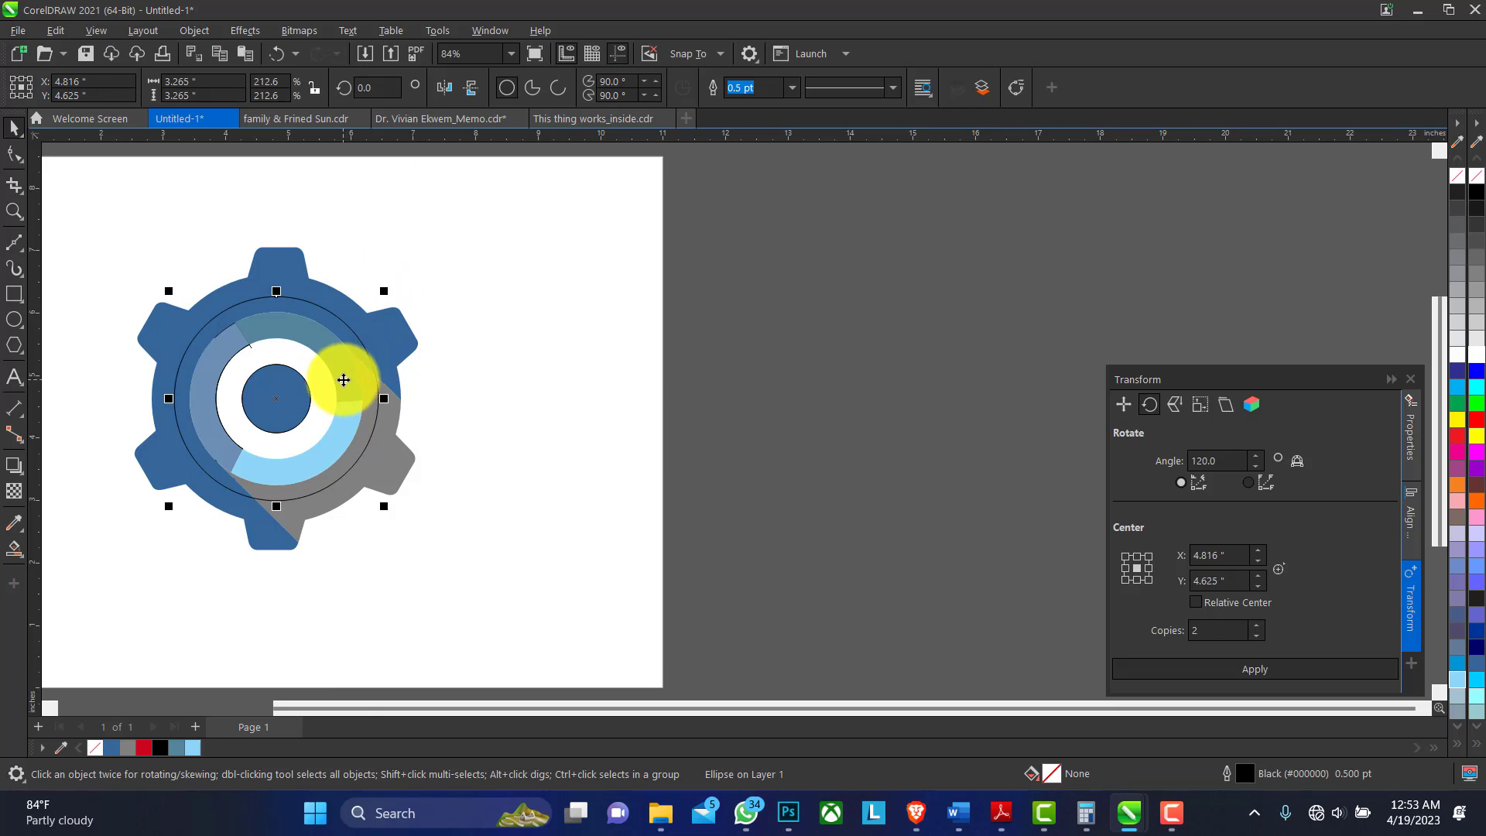
left_click(343, 380)
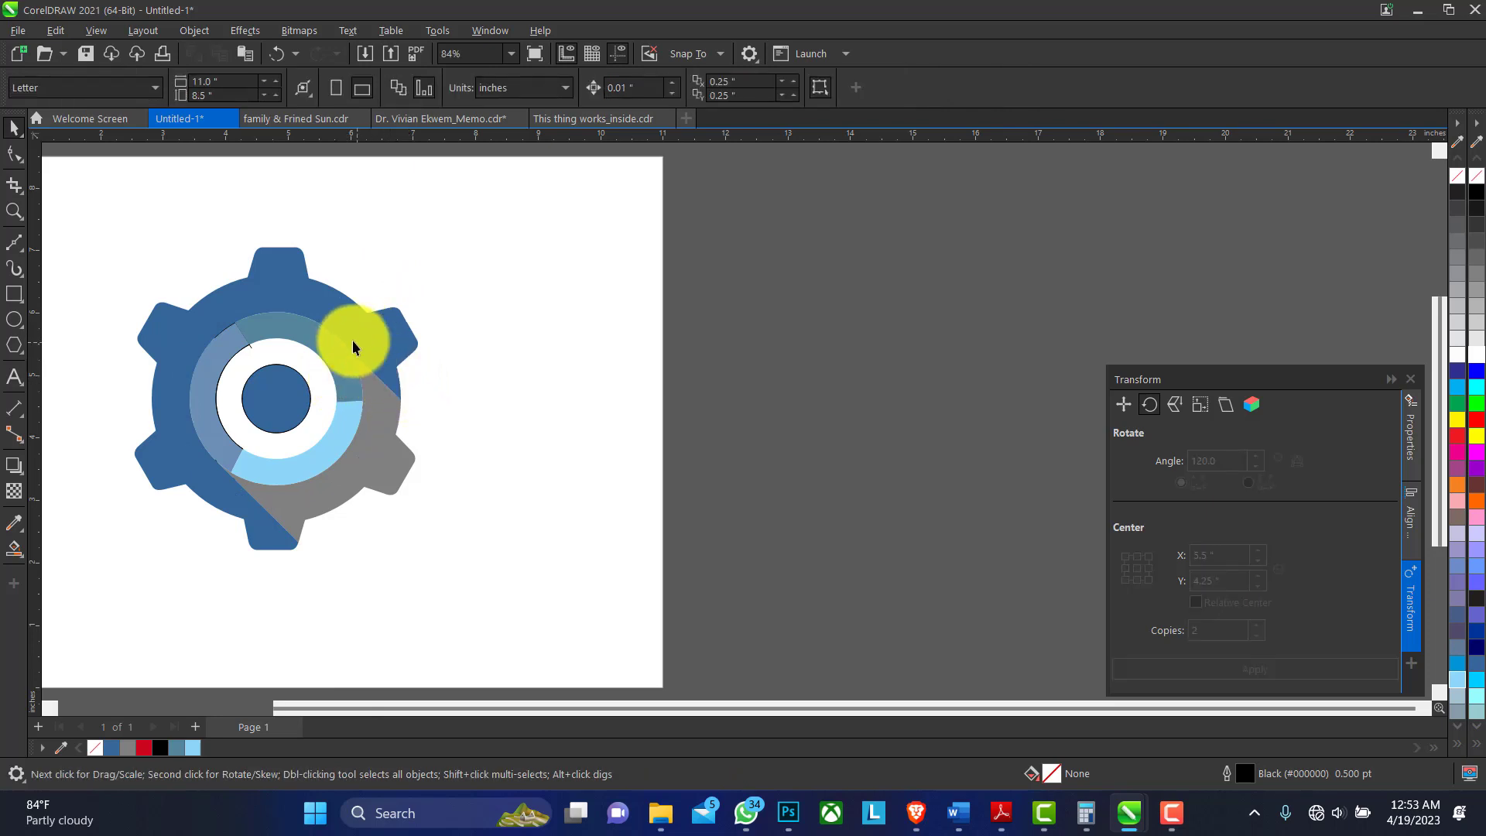
Step: Delete the upper-left divider line crossing the ring segments
left_click(250, 346)
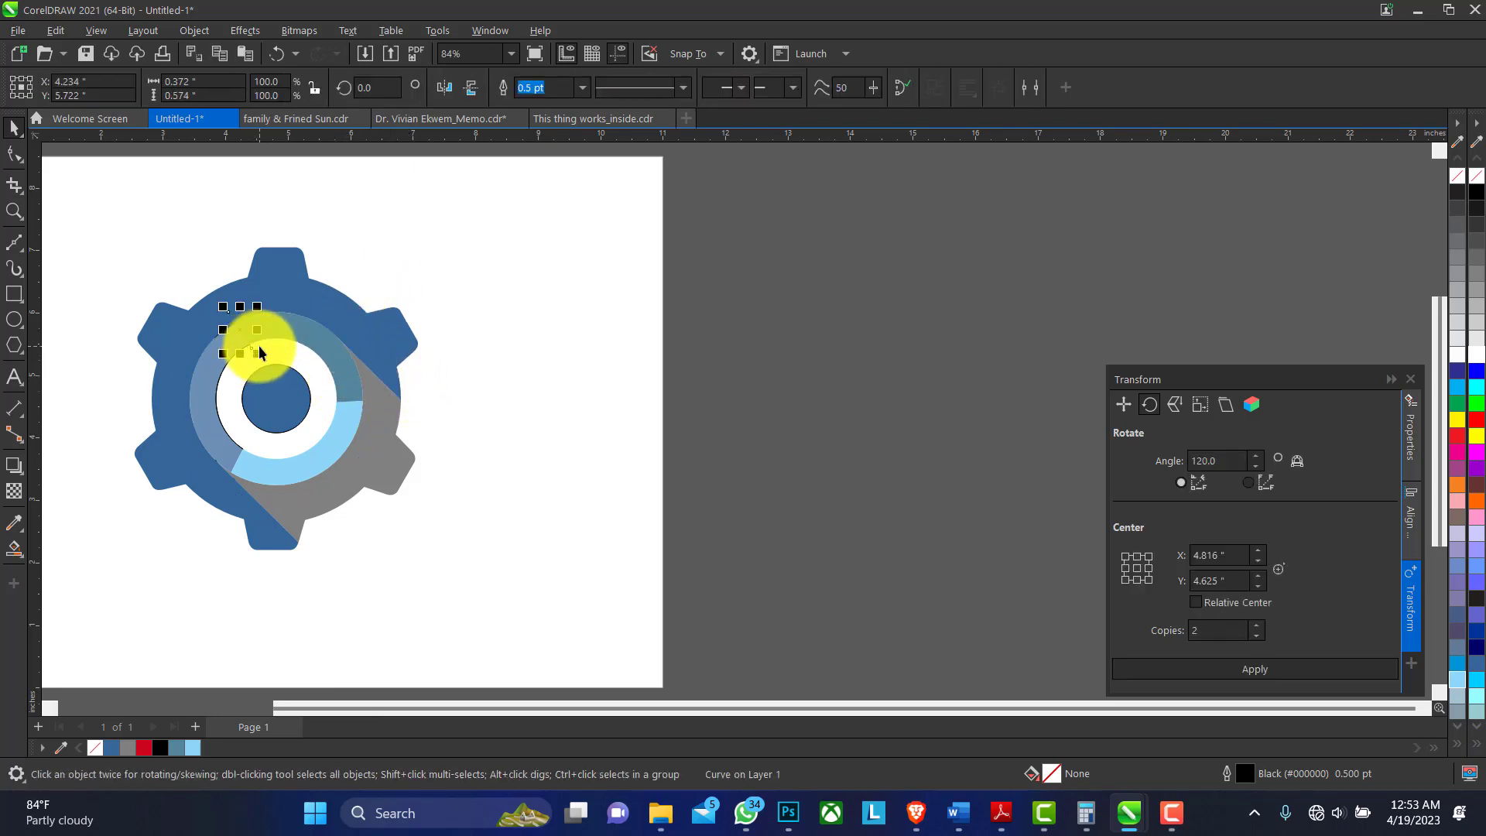
left_click(229, 329)
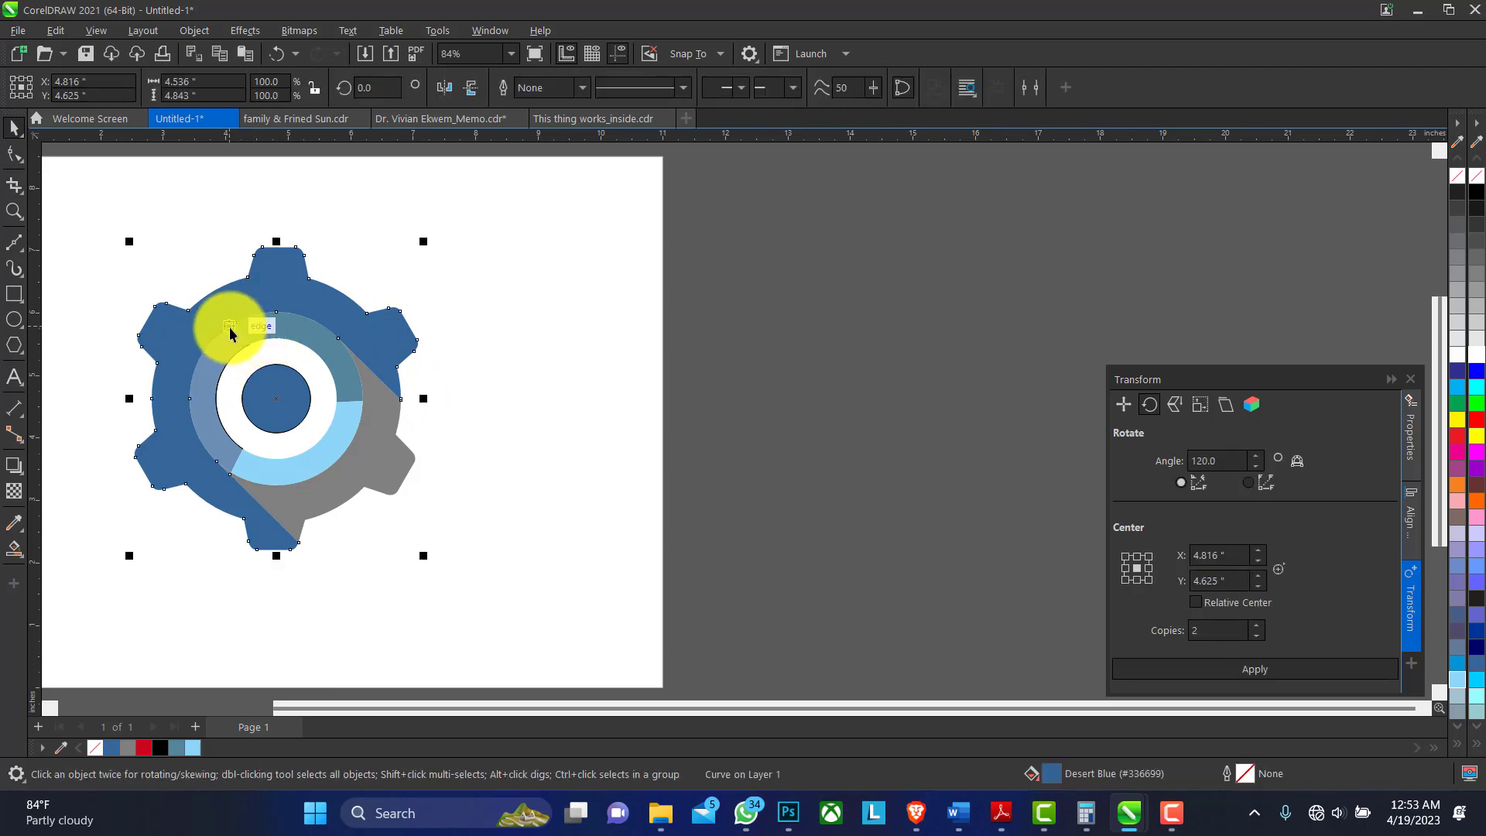
left_click(229, 331)
left_click(200, 266)
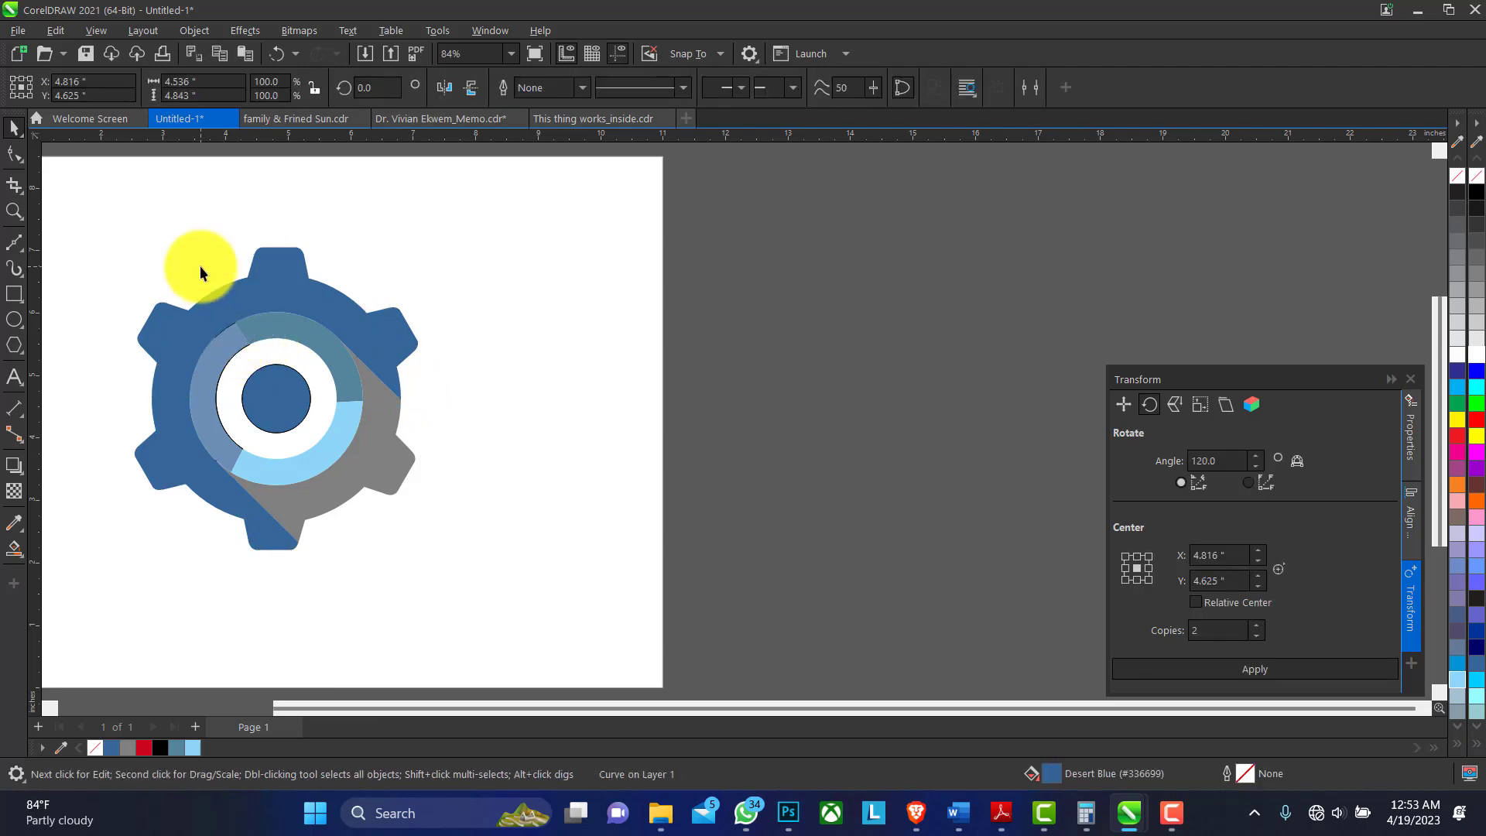
left_click(223, 331)
left_click_drag(223, 328, 192, 340)
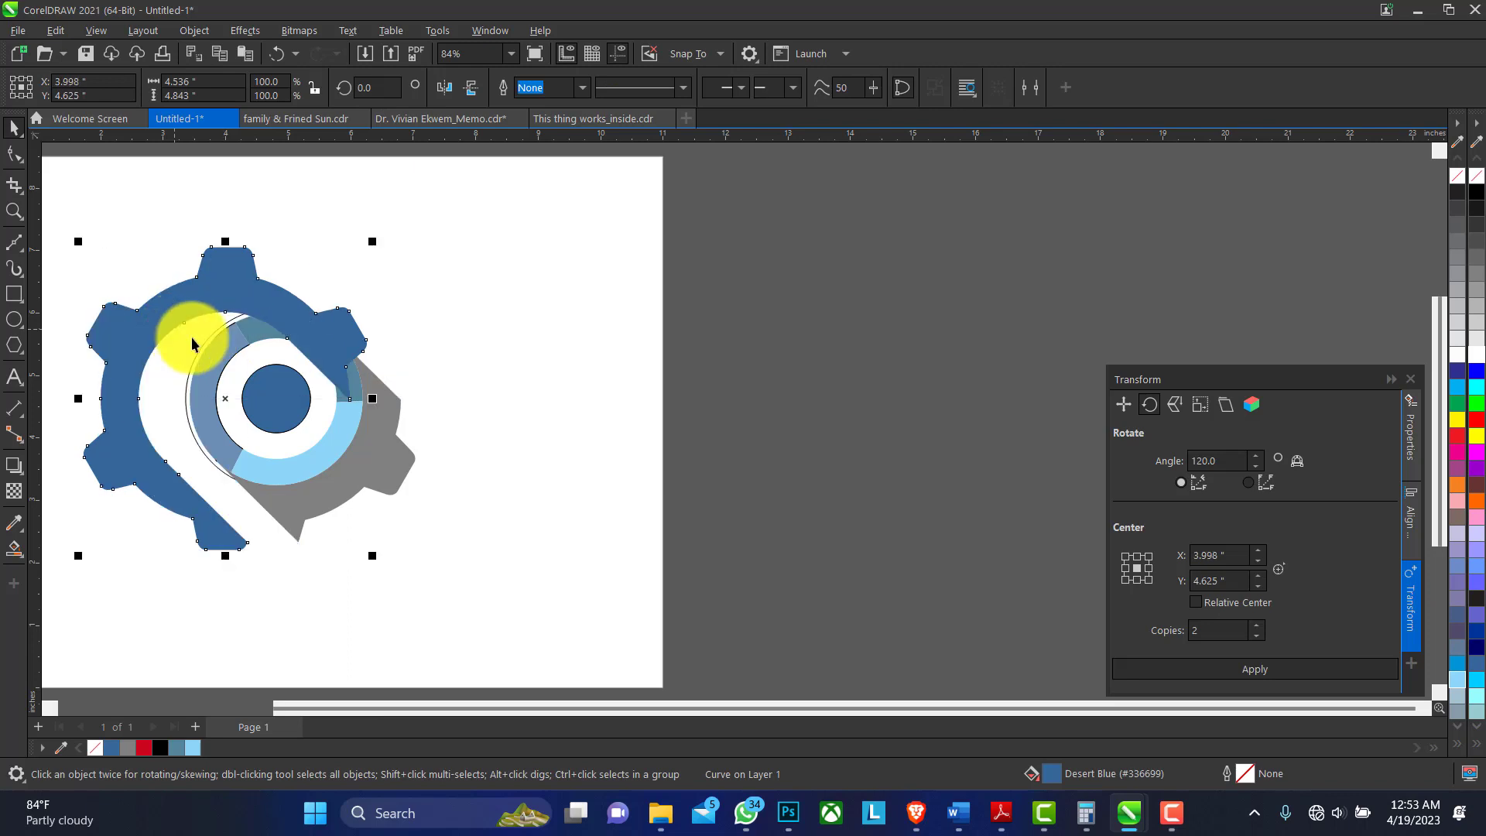
key("ctrl+z")
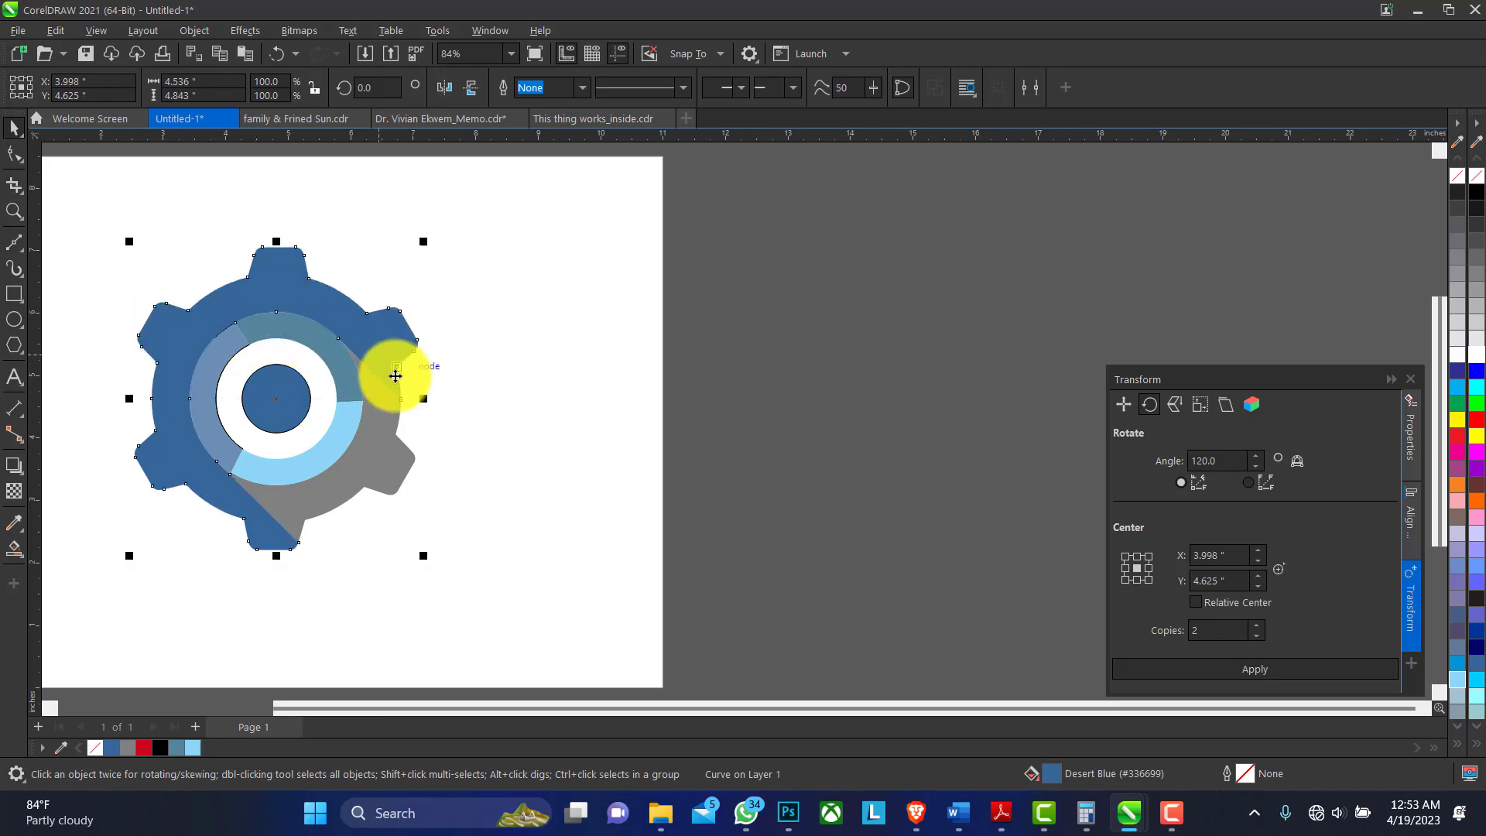
Step: Delete the leftover arc pieces around the ring's left segment, including its black inner edge
left_click(230, 329)
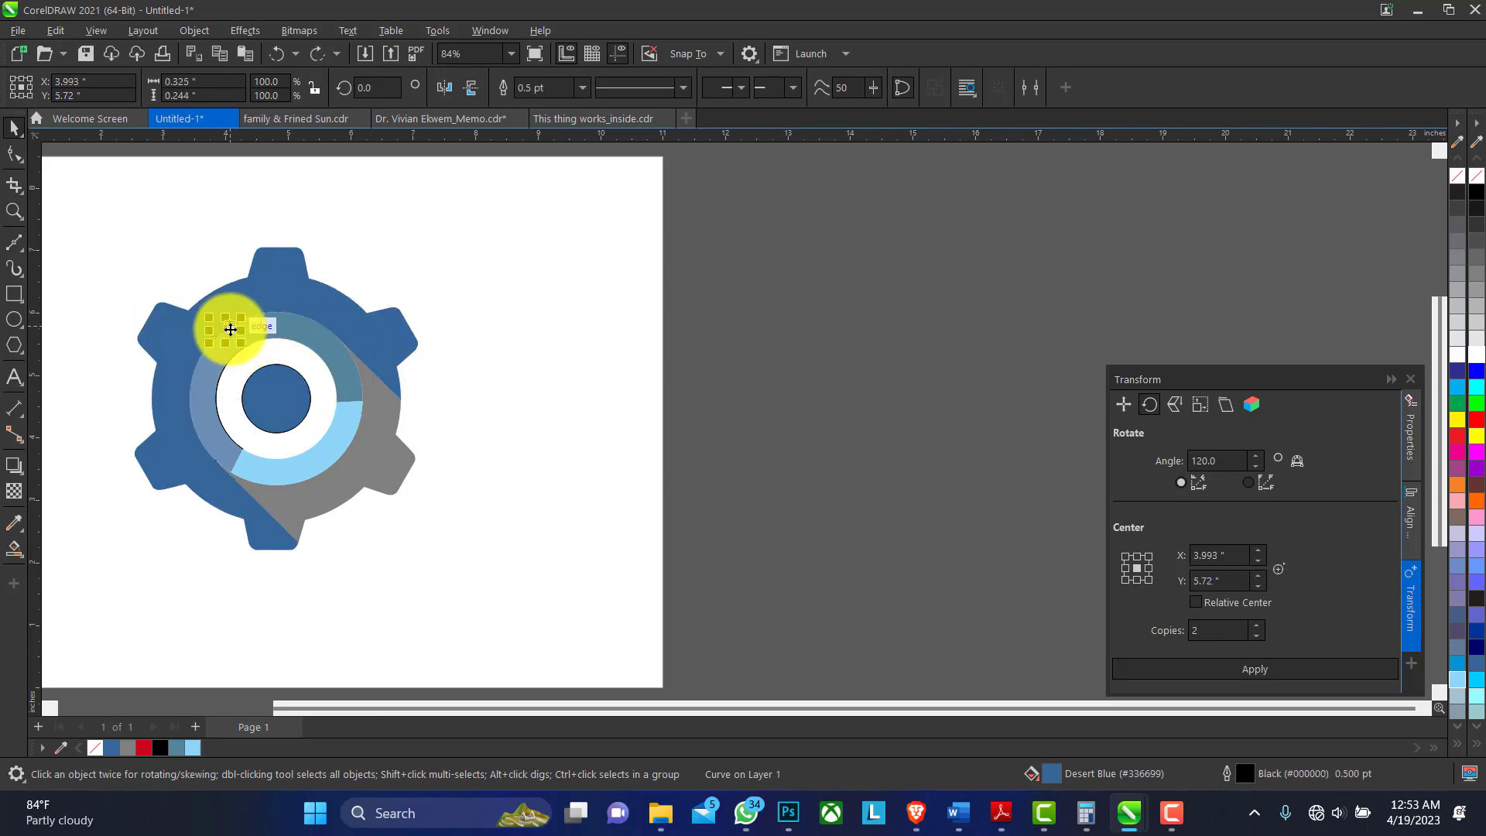
key("Escape")
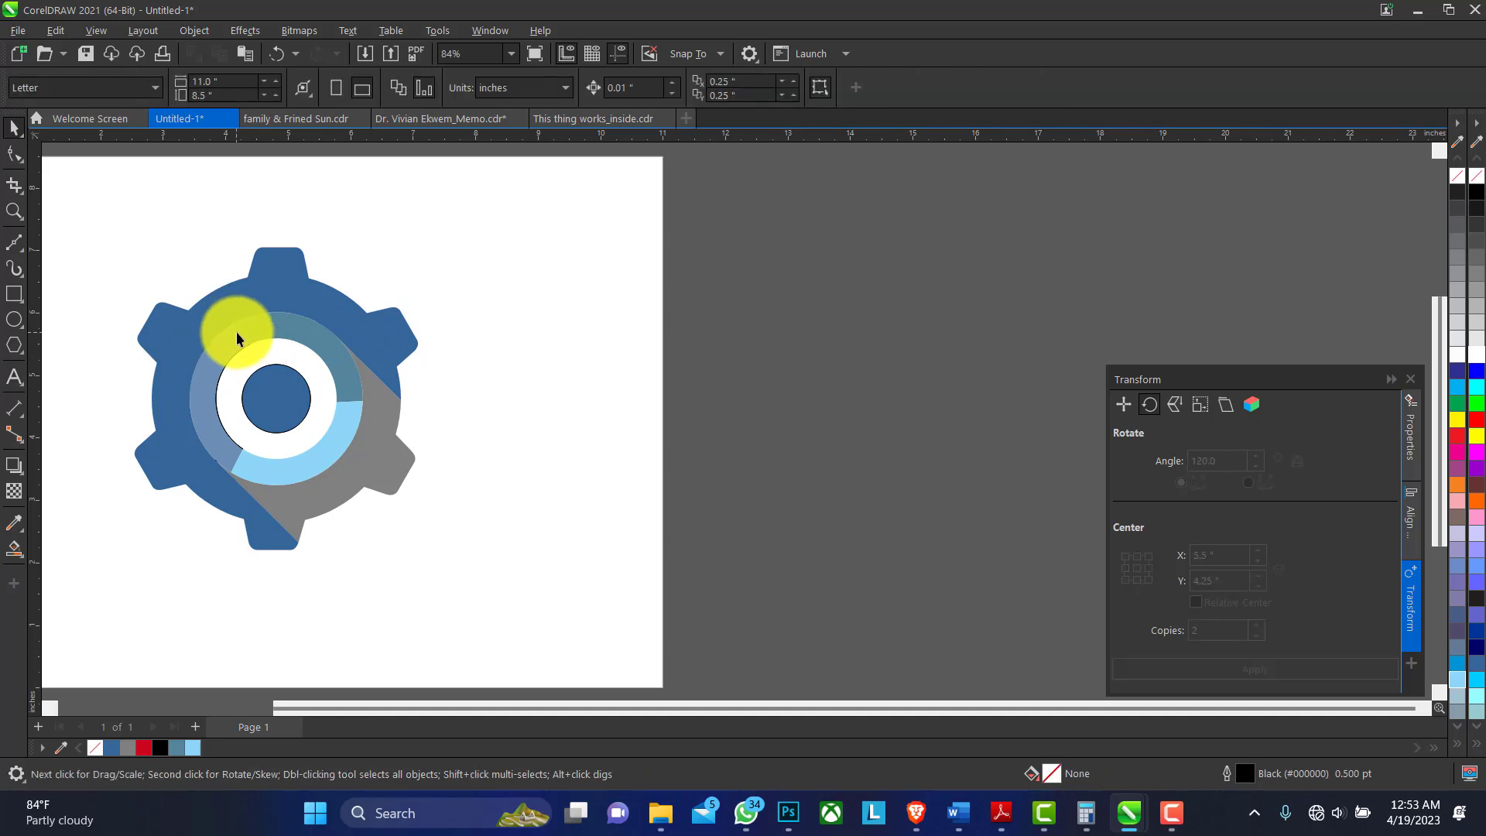
left_click(243, 346)
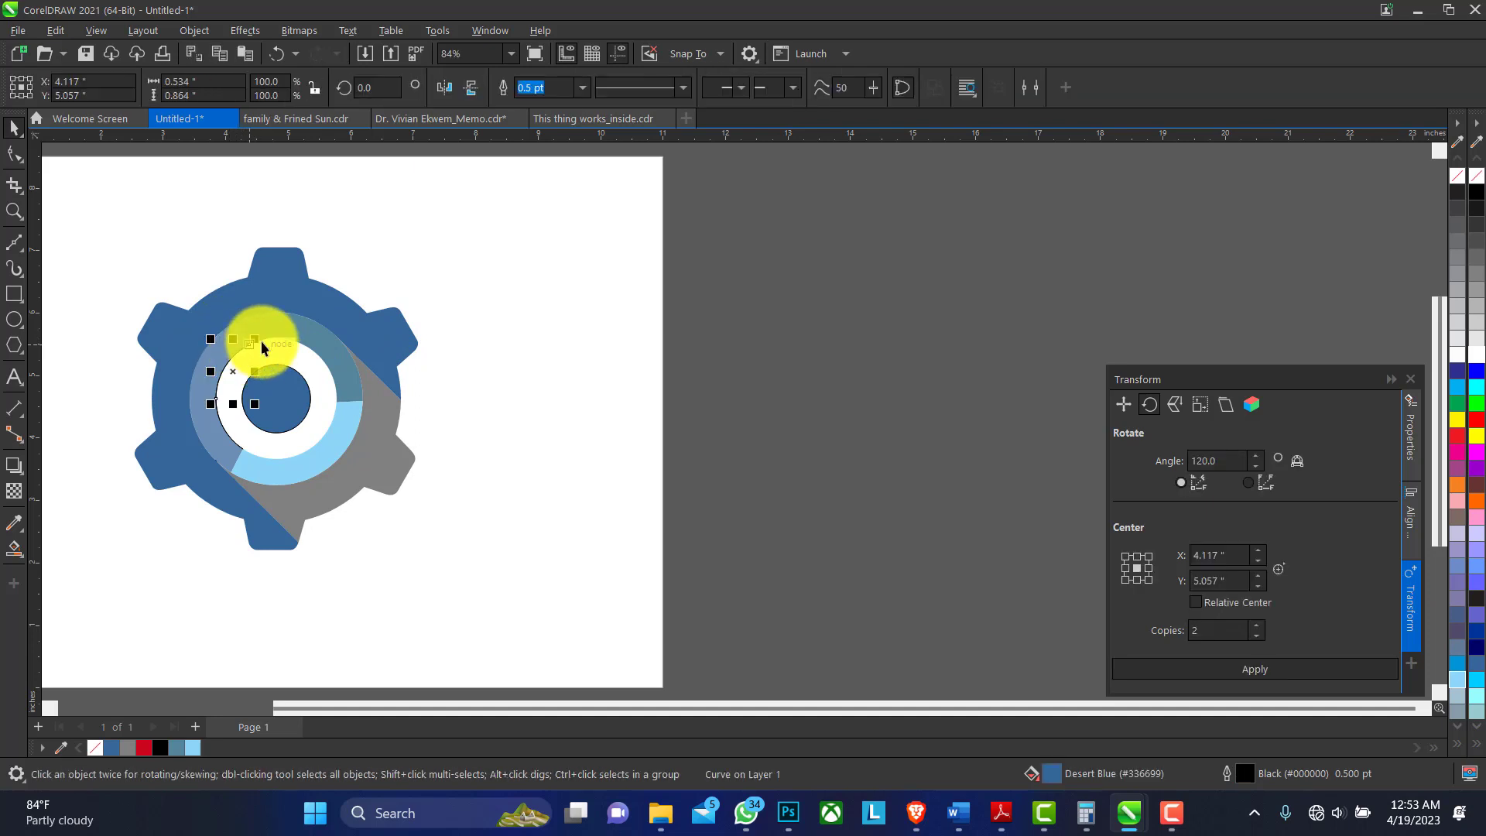
key("Escape")
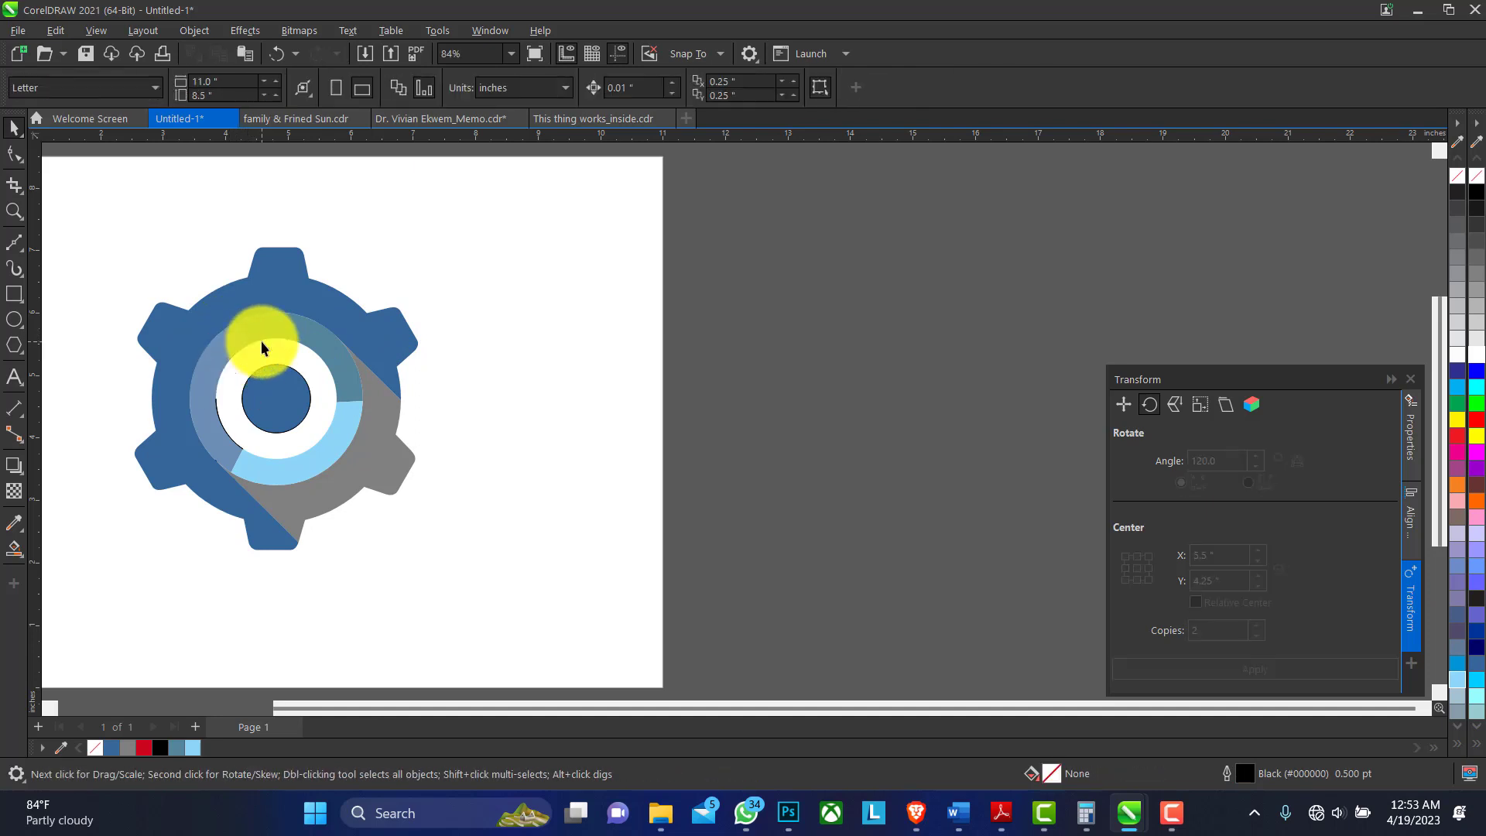
left_click(221, 414)
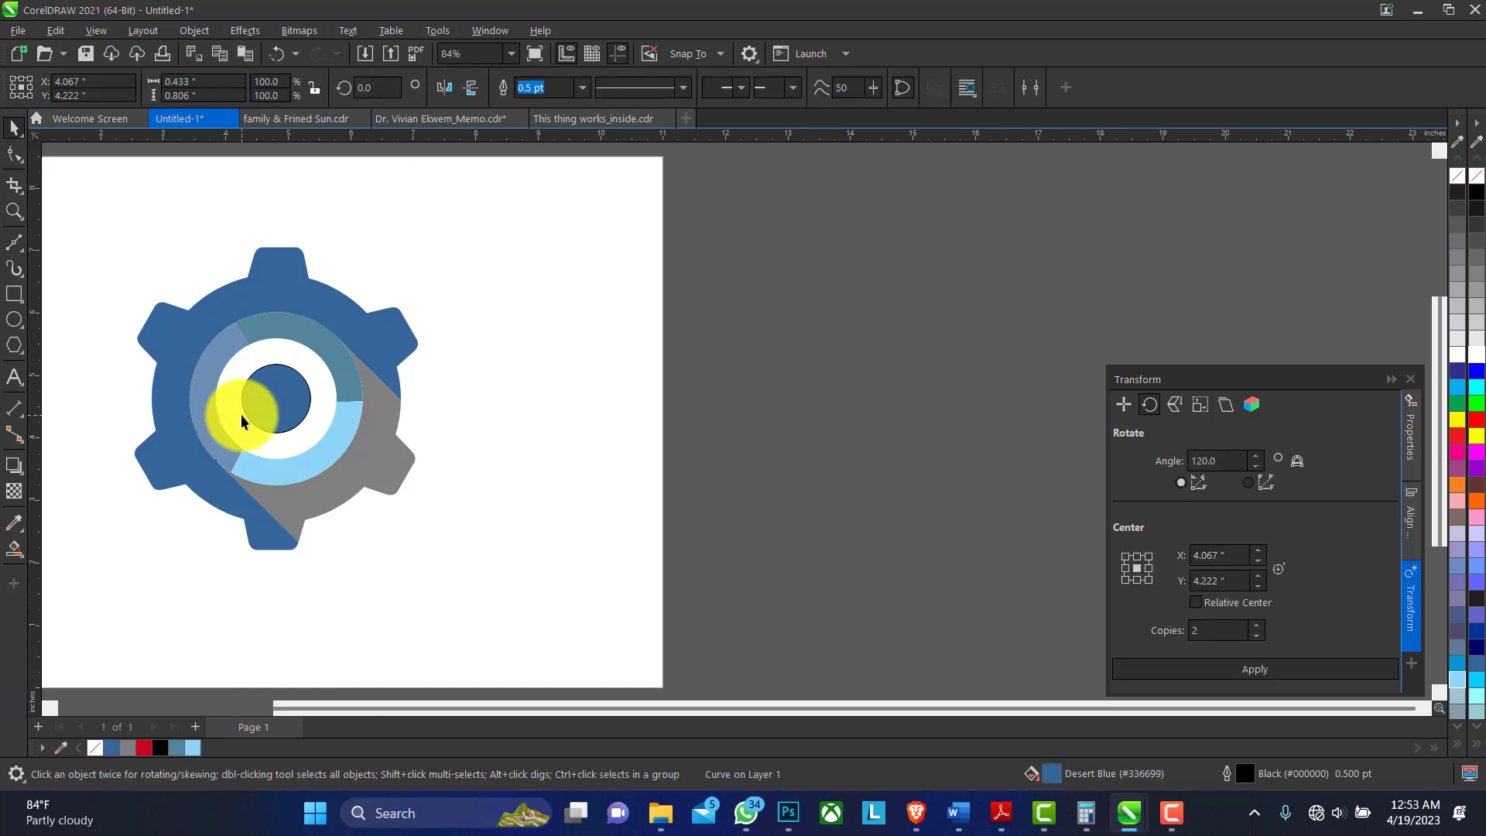
key("Escape")
Step: Remove the center circle's outline and refill the circle with Desert Blue
left_click(288, 383)
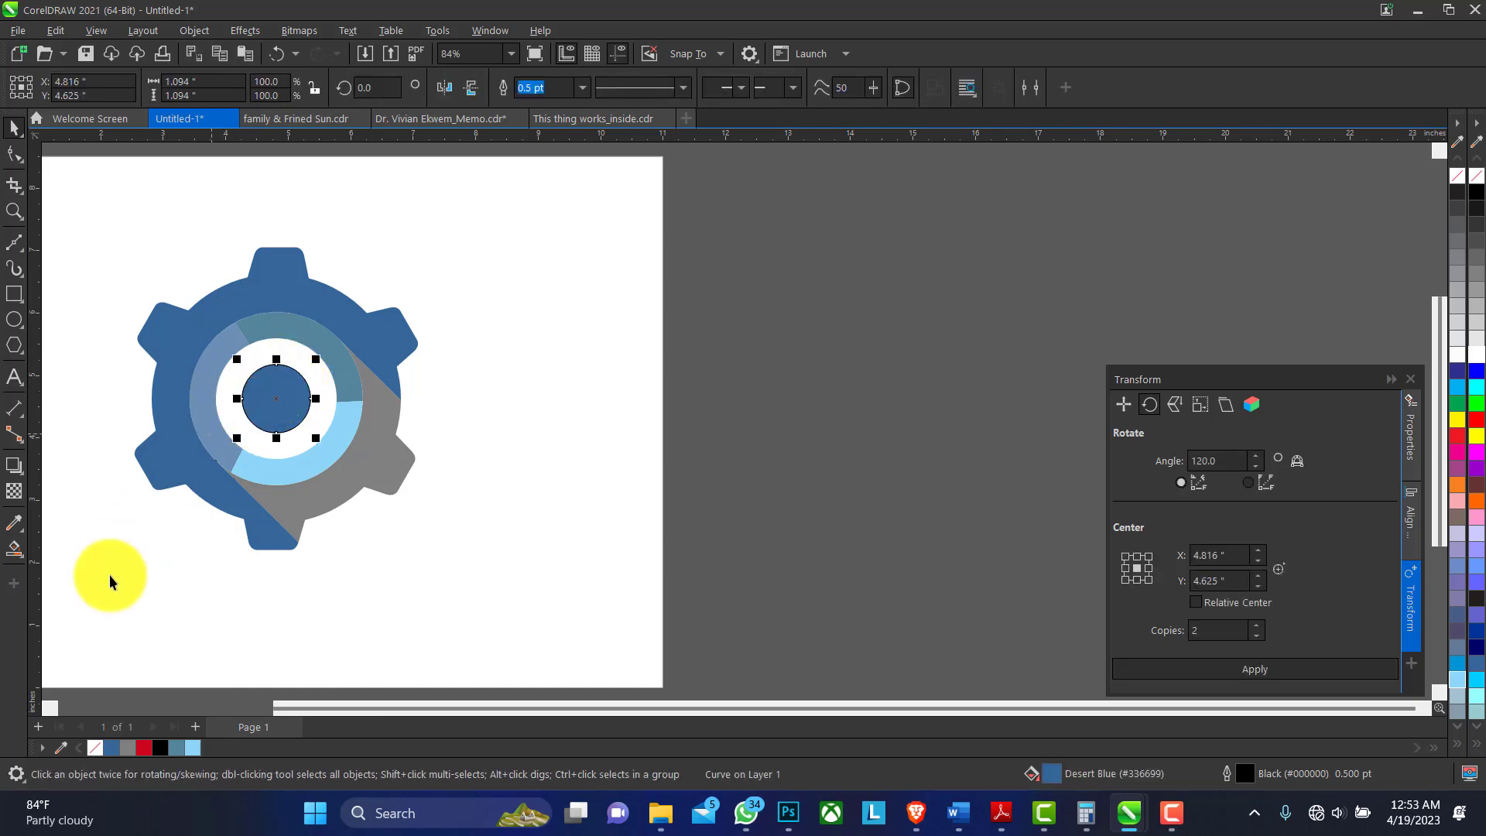
left_click(94, 745)
right_click(96, 743)
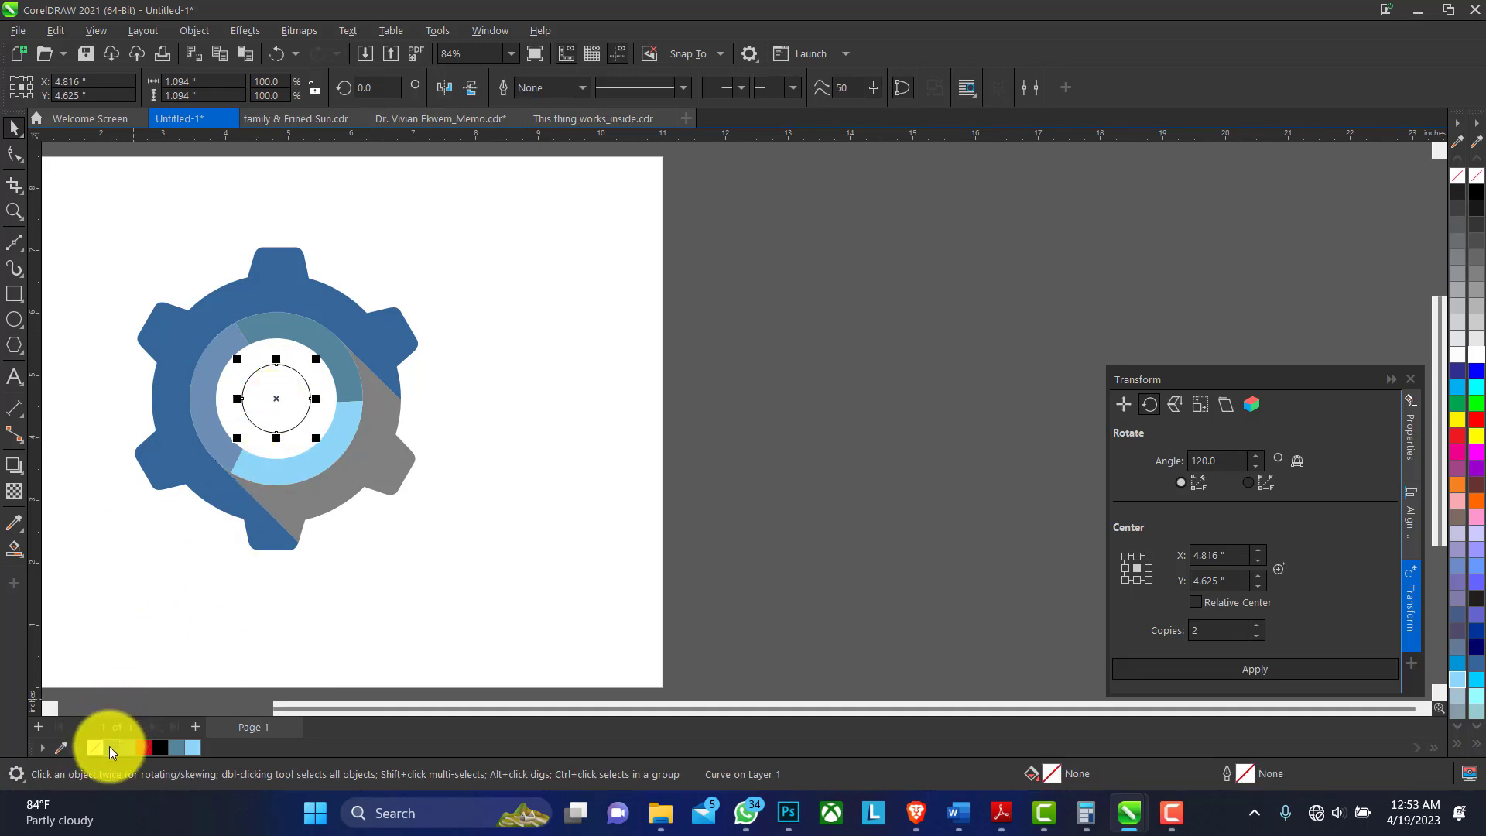
left_click(110, 747)
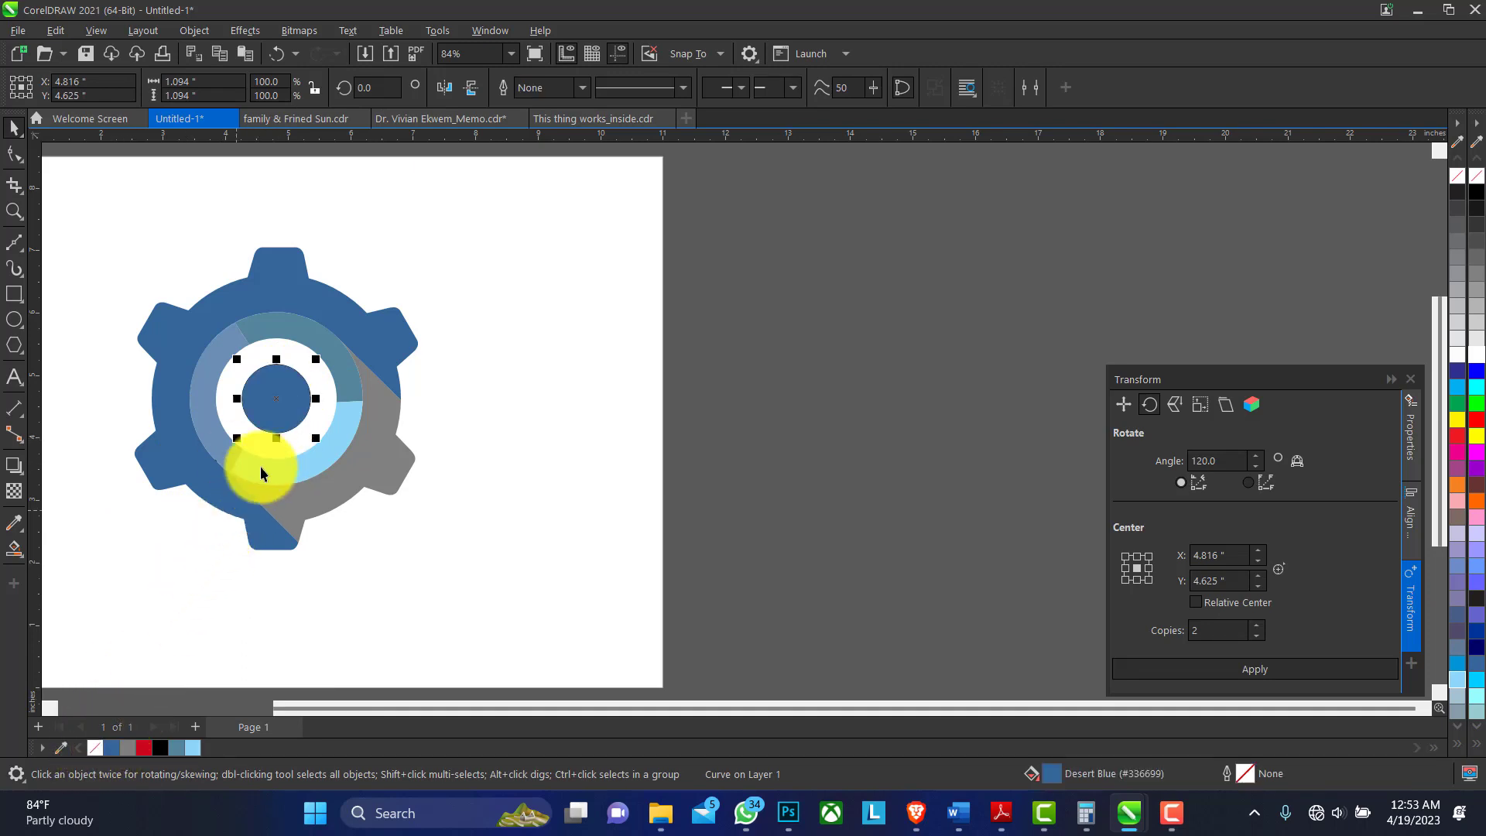
Step: Delete the unfilled circle outline that coincides with the blue center circle
left_click_drag(271, 387, 461, 430)
key("ctrl+z")
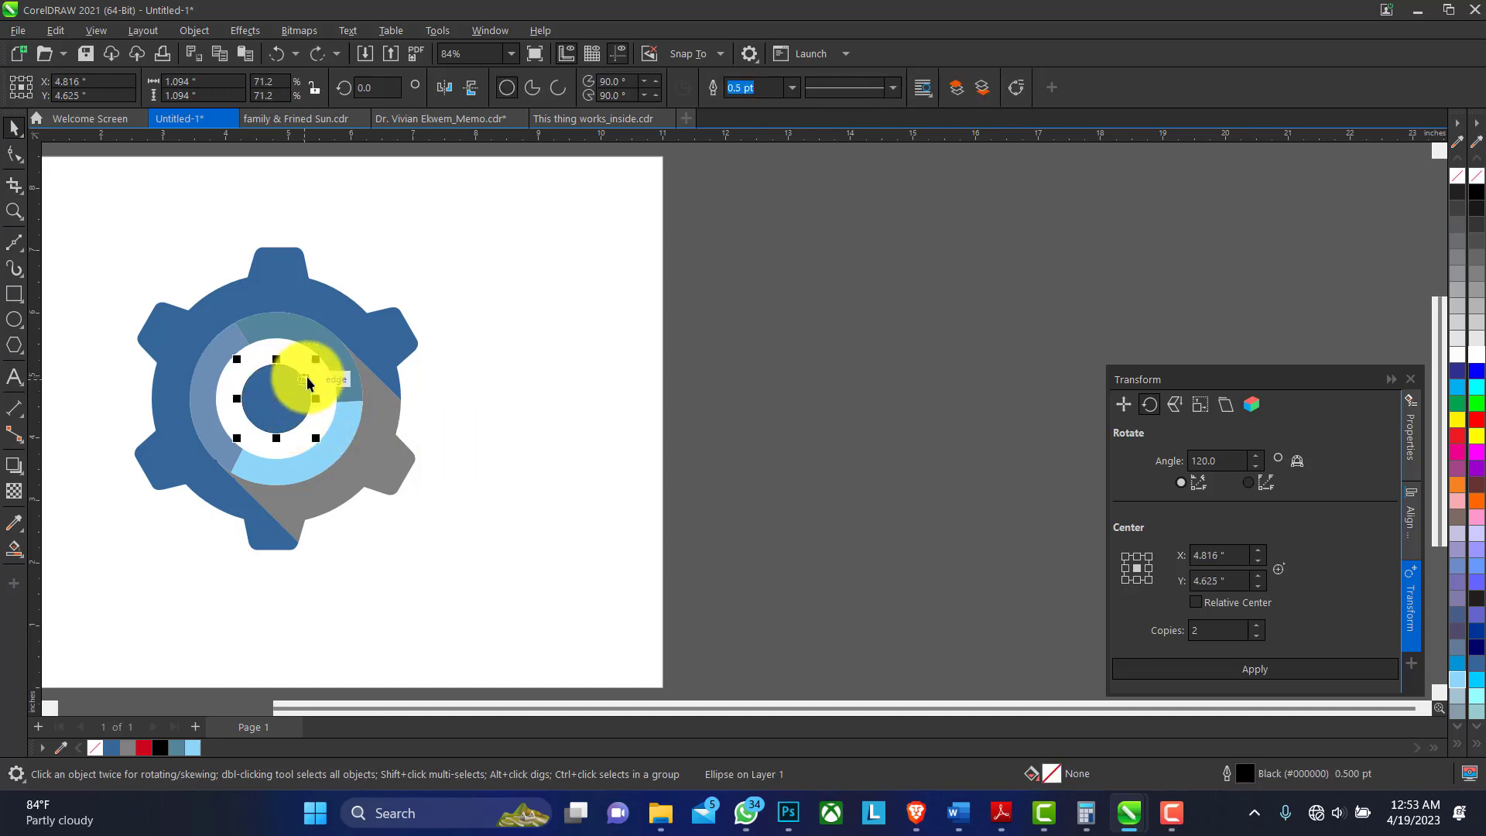
key("Escape")
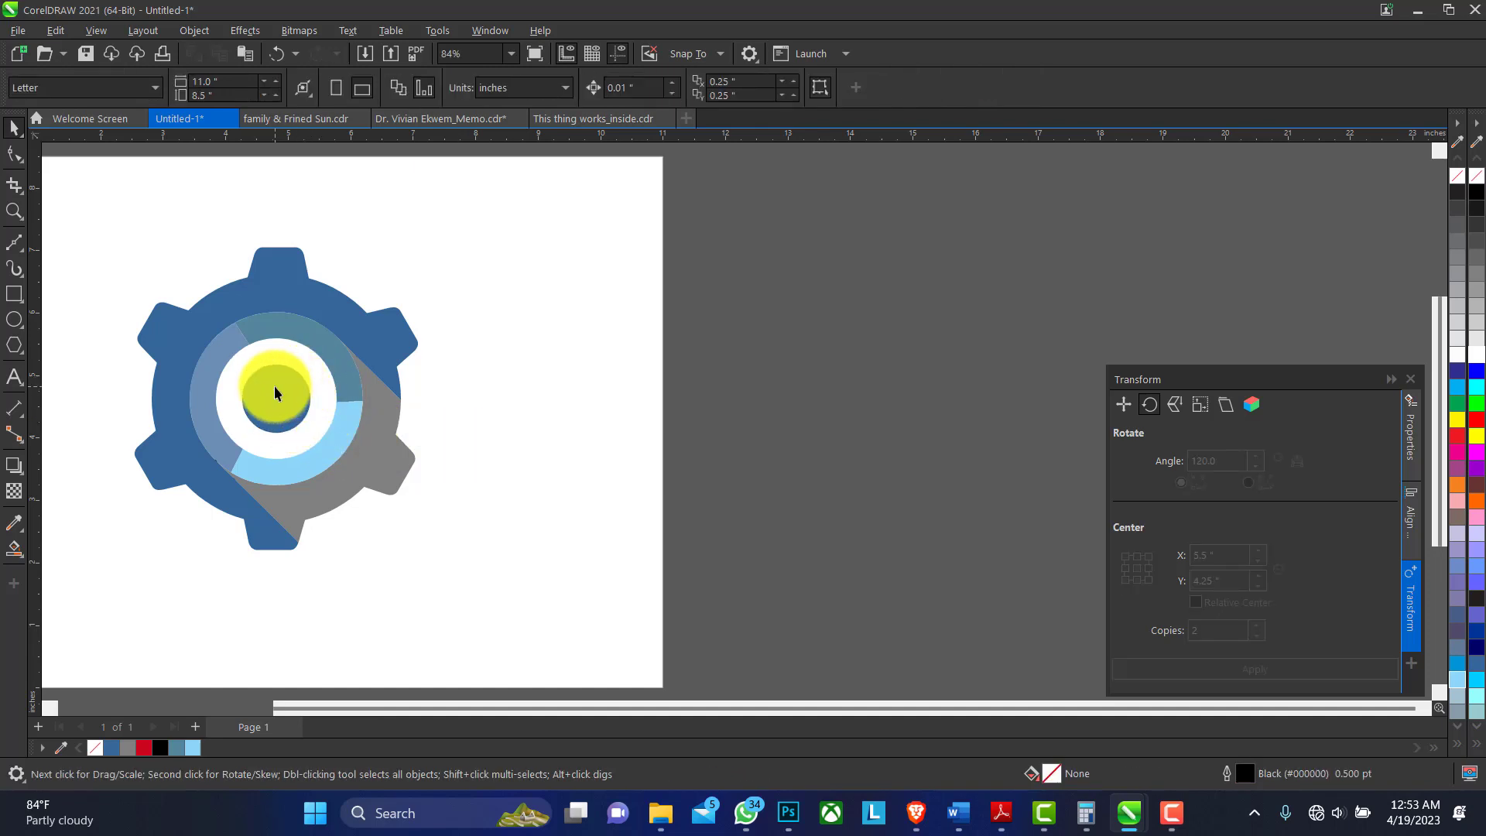
Step: Lighten the fill of the ring's upper-right segment by mixing in white, reaching C46 M25 Y19 K2
left_click(333, 346)
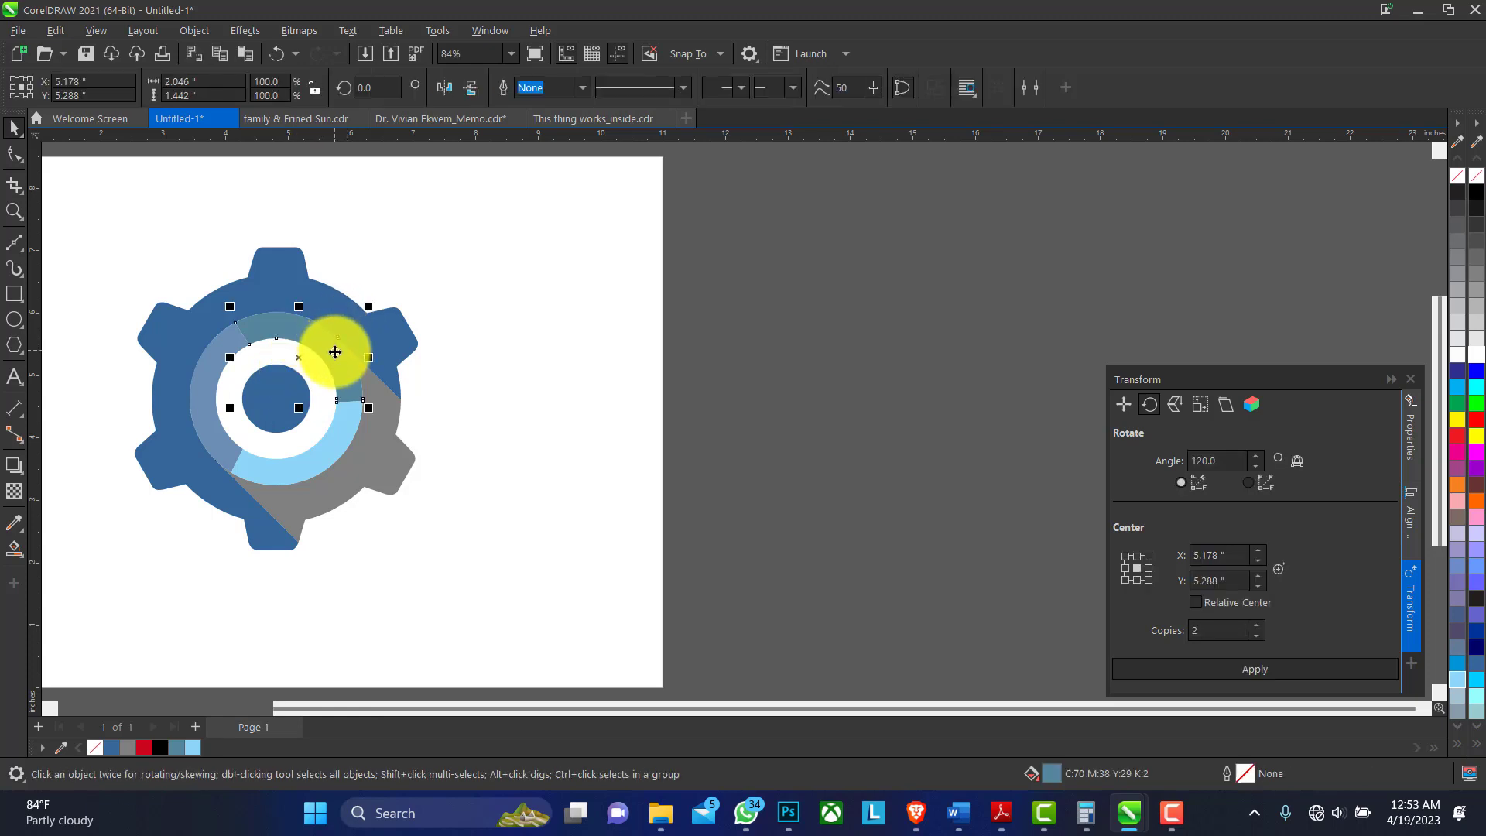
left_click(1478, 361, "ctrl")
left_click(1478, 361, "ctrl")
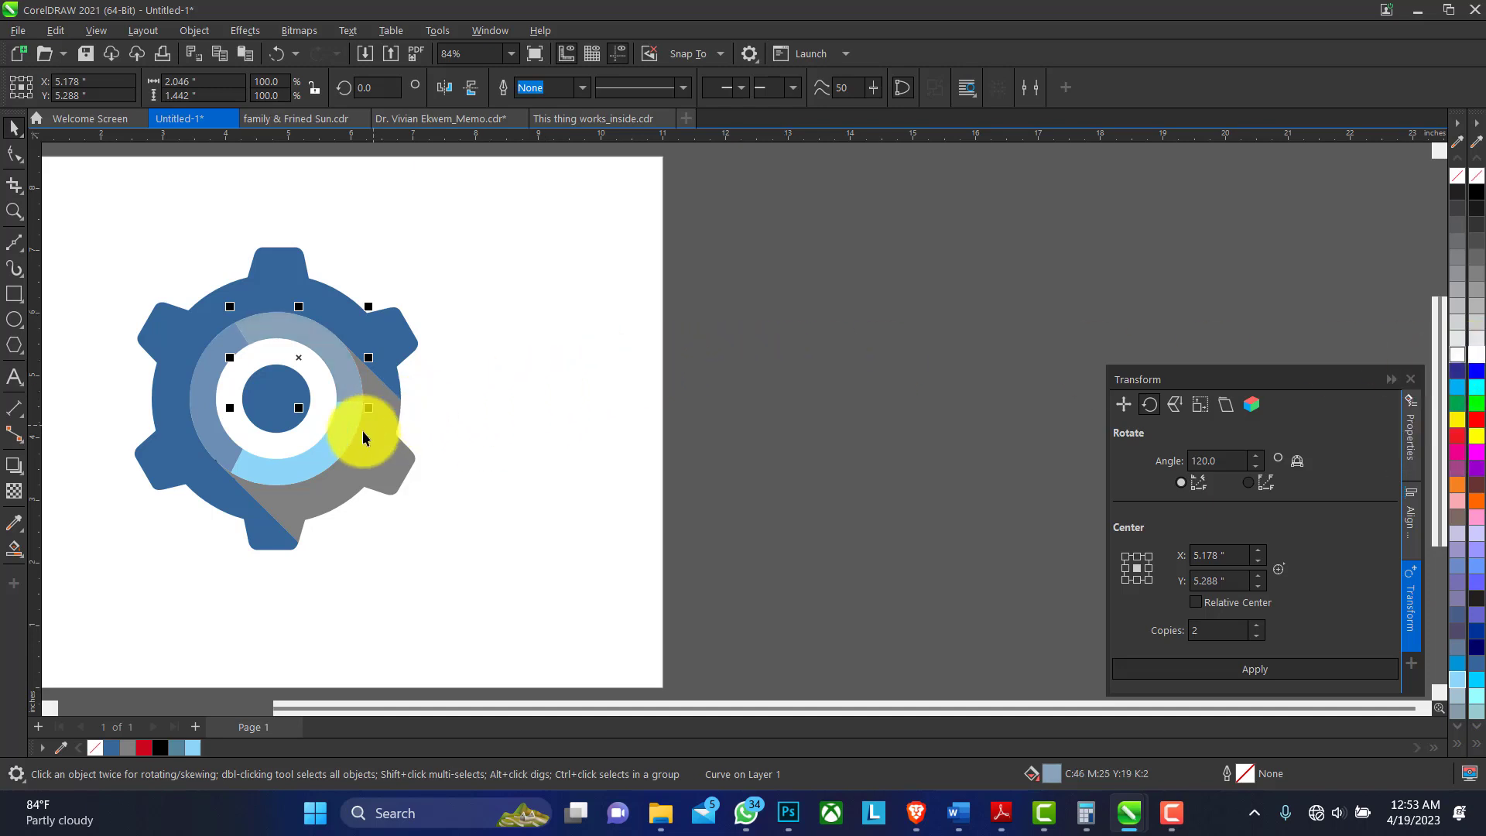
Step: Smart-fill the white ring around the center circle with gray and remove the new shape's outline
left_click(388, 459)
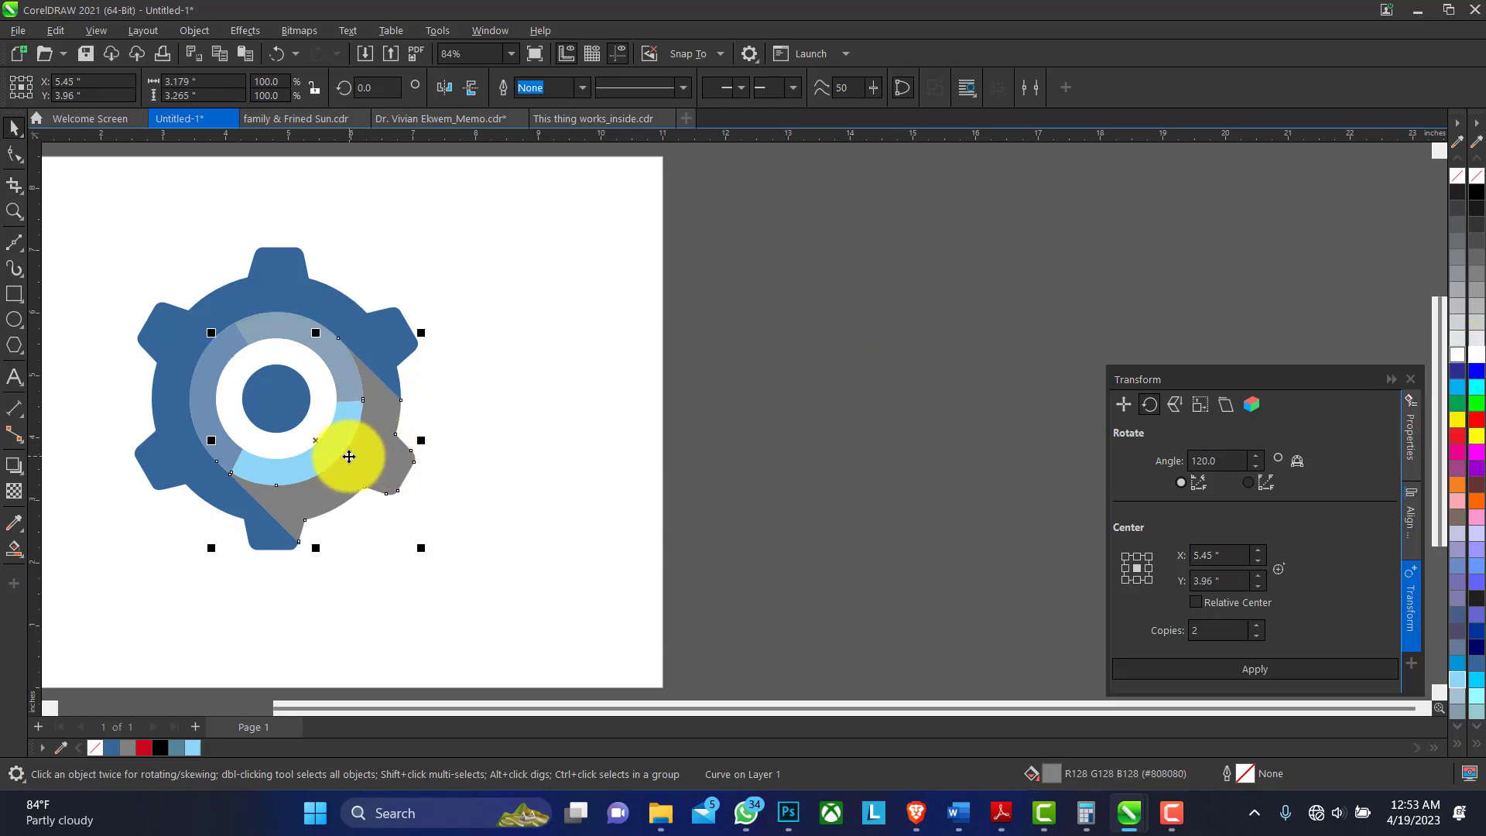
left_click(256, 356)
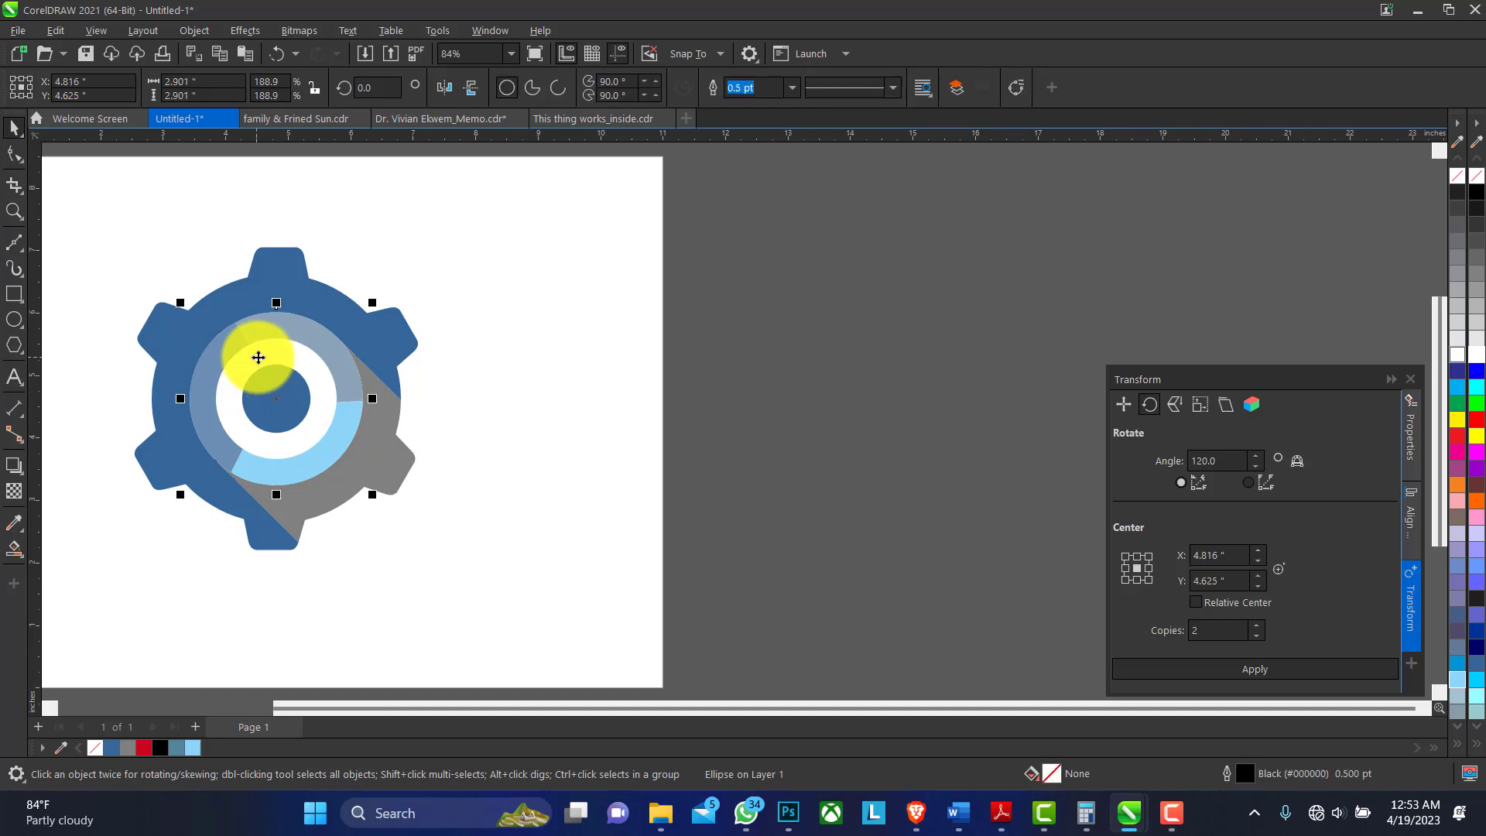
left_click(14, 548)
left_click(301, 358)
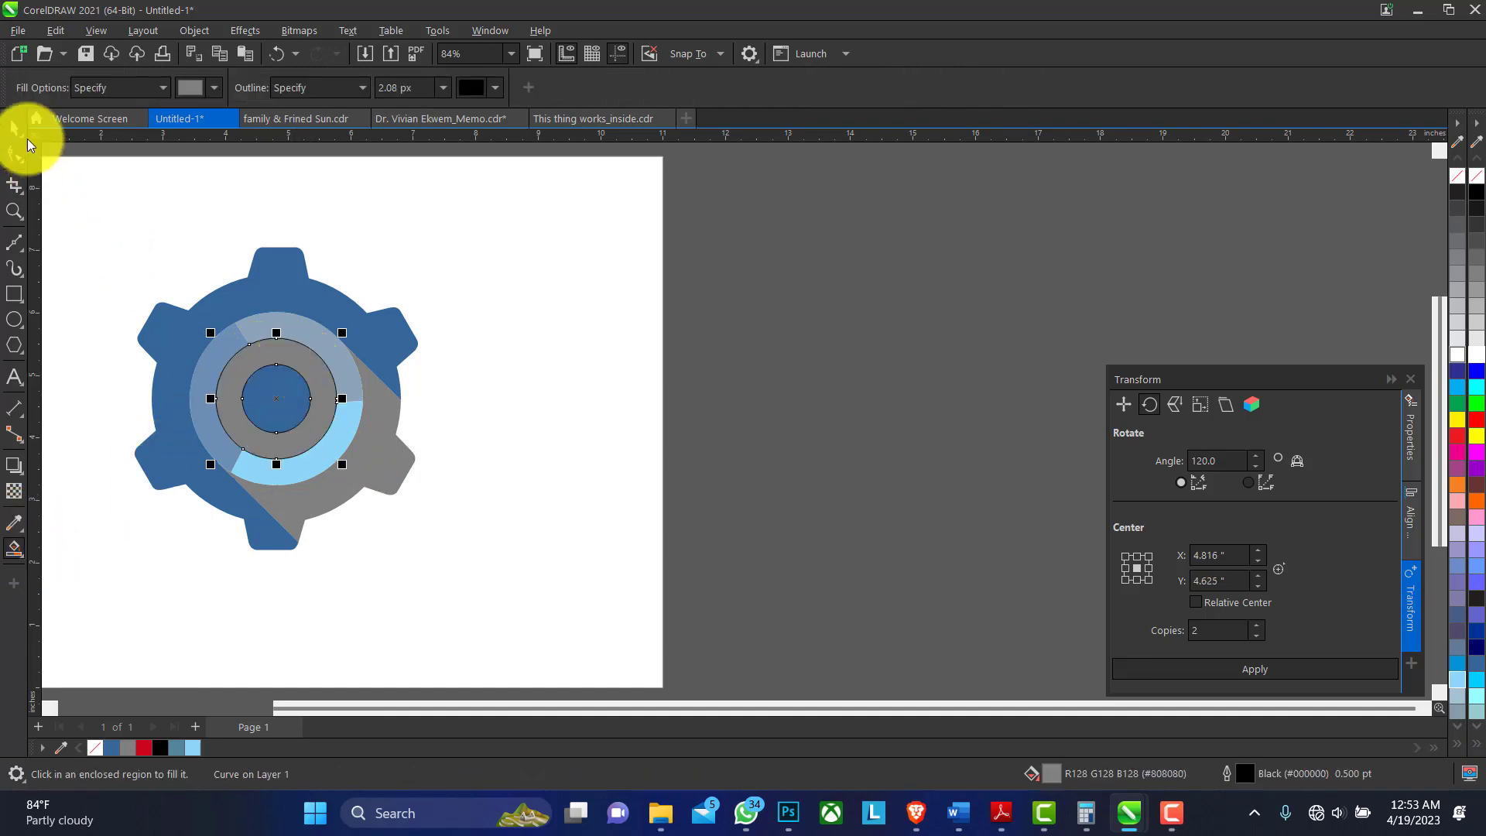
key("space")
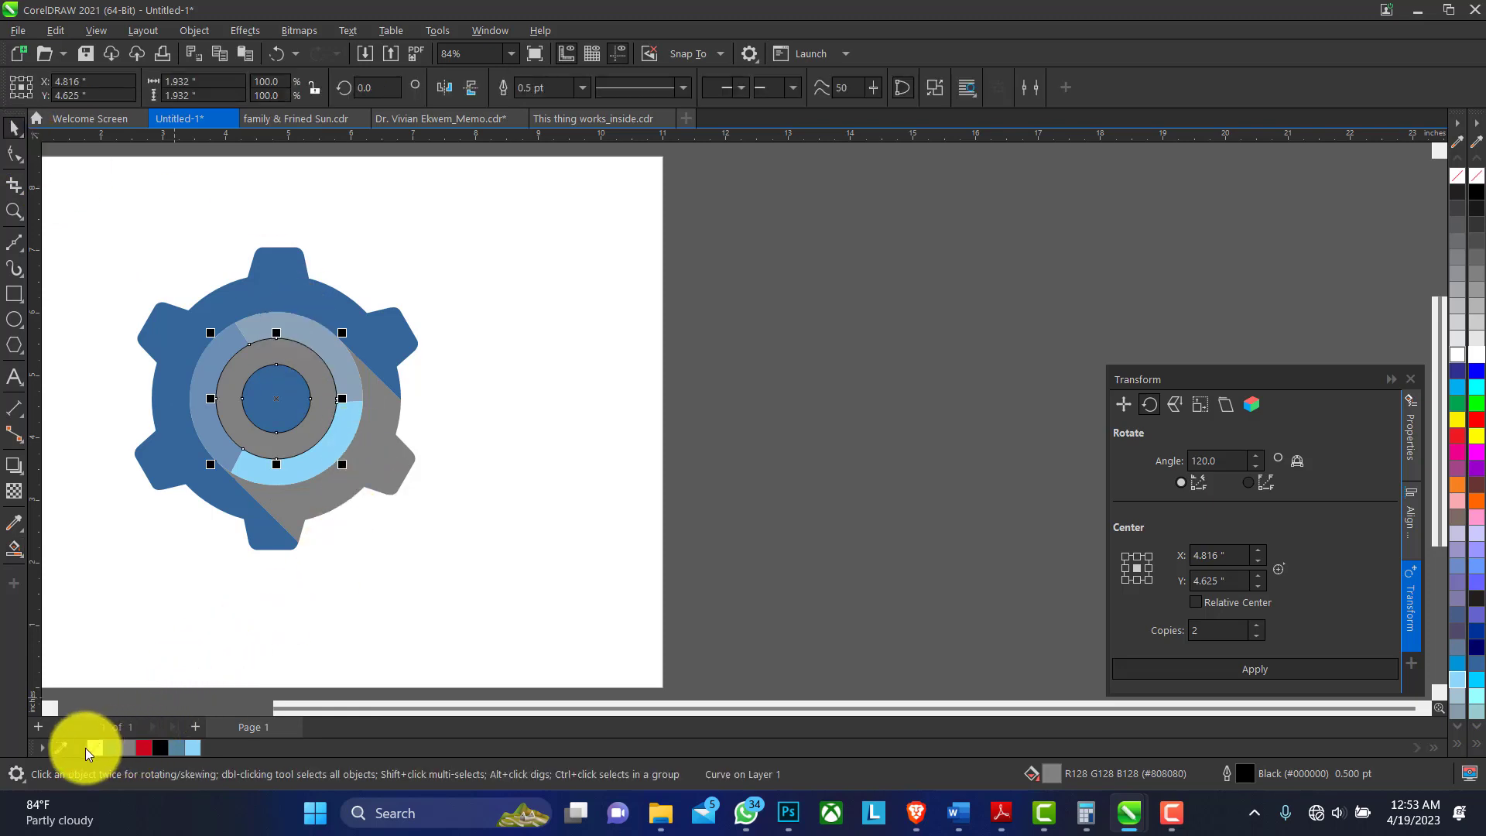
right_click(94, 747)
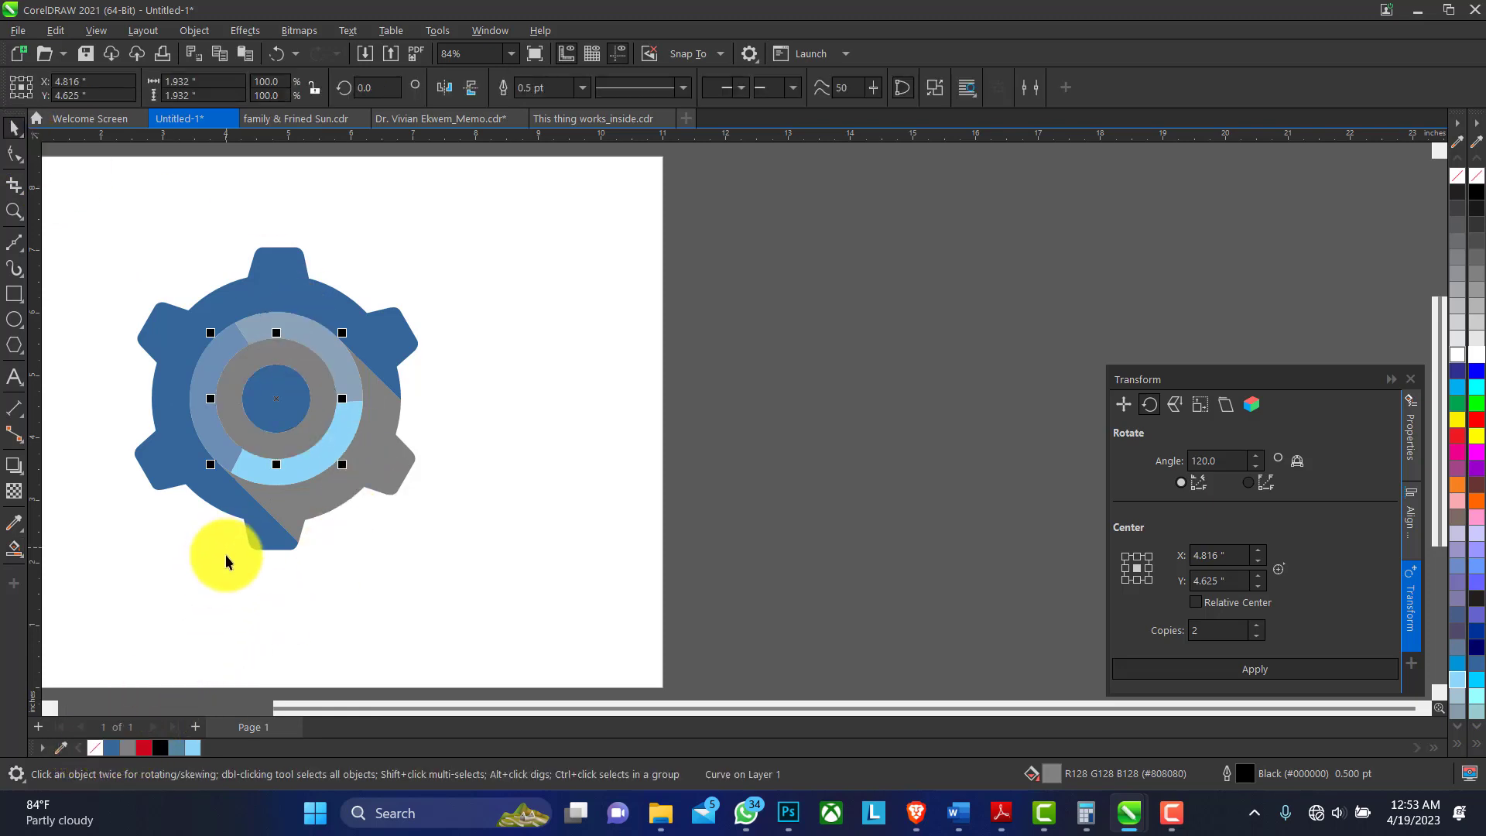
Step: Tint the gray inner ring and the gray lower-right gear part together by mixing in Desert Blue
left_click(375, 469, "shift")
left_click(110, 748)
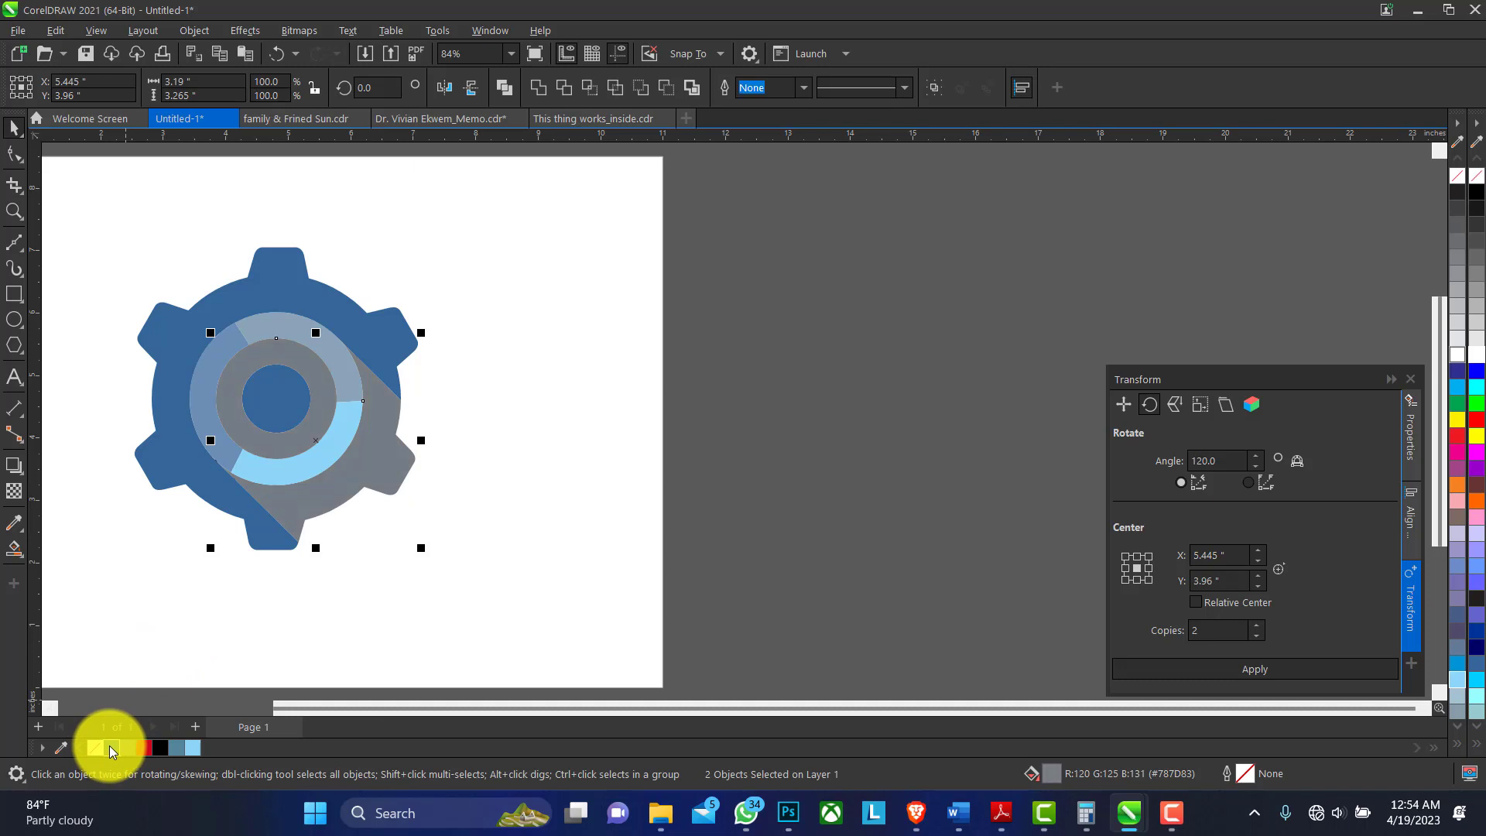
left_click(110, 745, "ctrl")
left_click(109, 746, "ctrl")
left_click(109, 746, "ctrl")
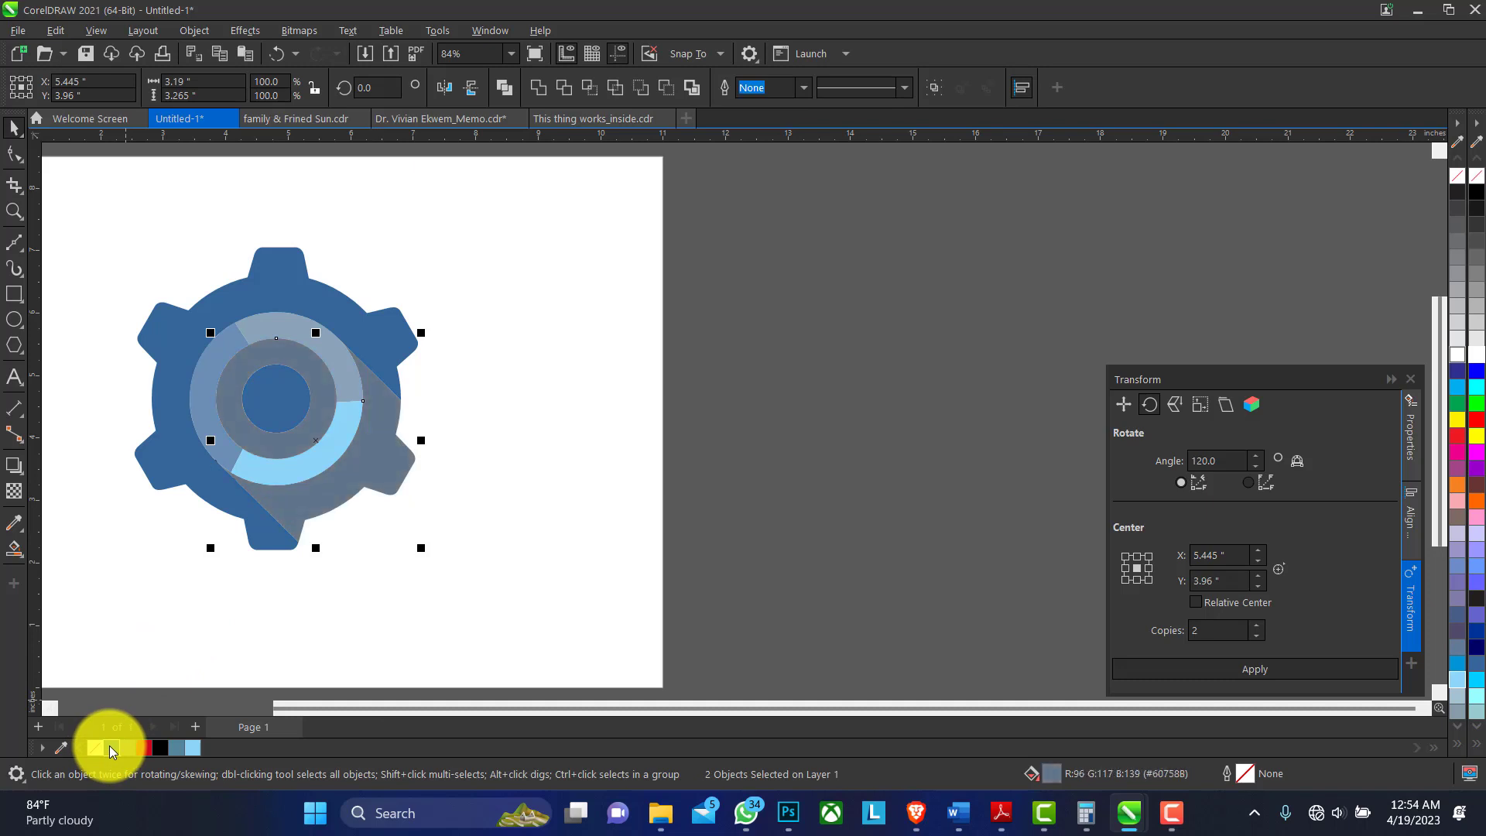
Step: Recolor the main gear body, trying Ice Blue and C70 M38 Y29 K2, then using gray tinted with Desert Blue to #51718F
left_click(257, 298)
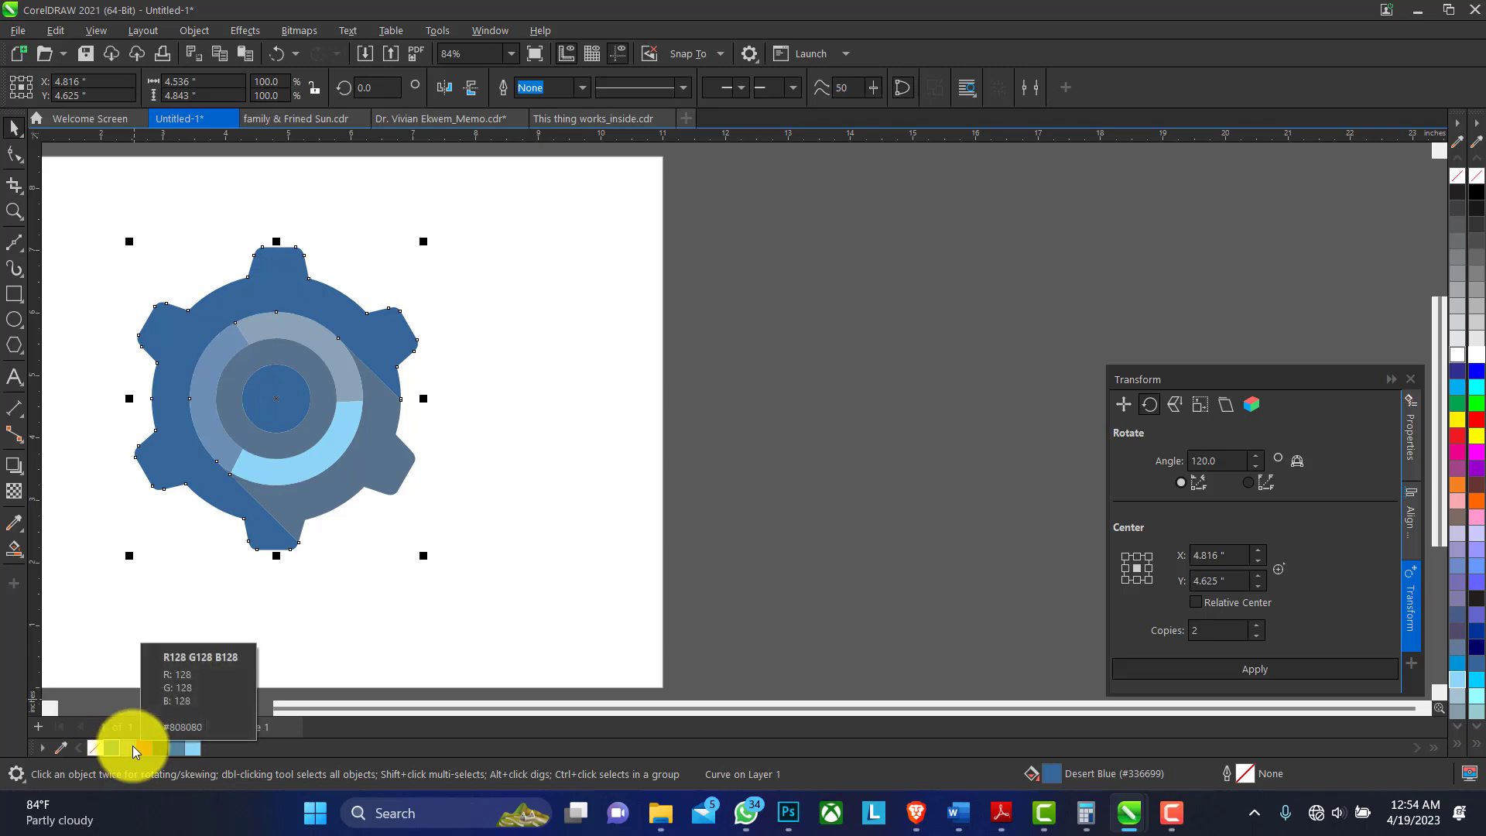
left_click(192, 749)
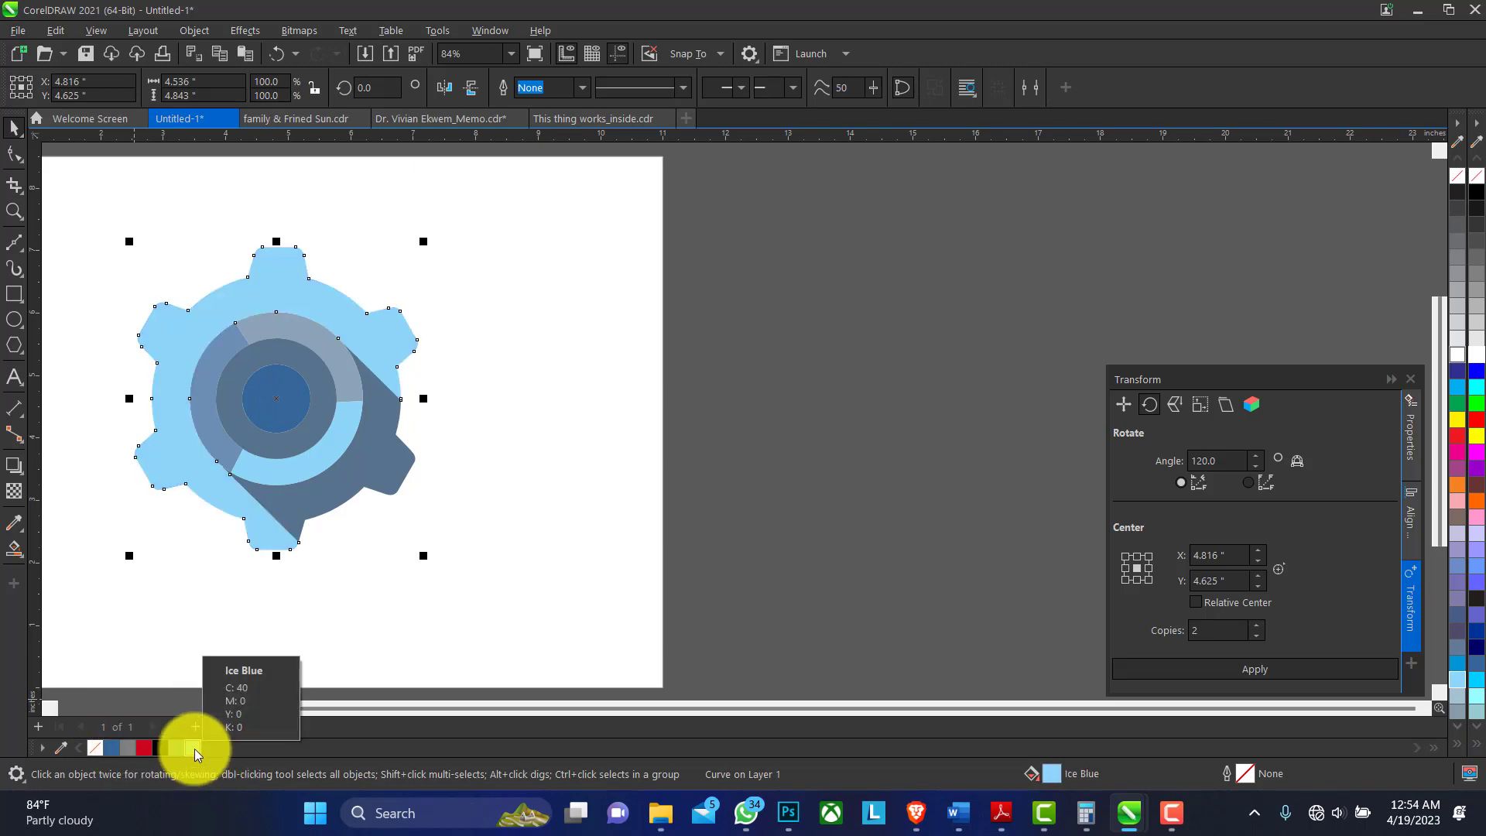
left_click(176, 749)
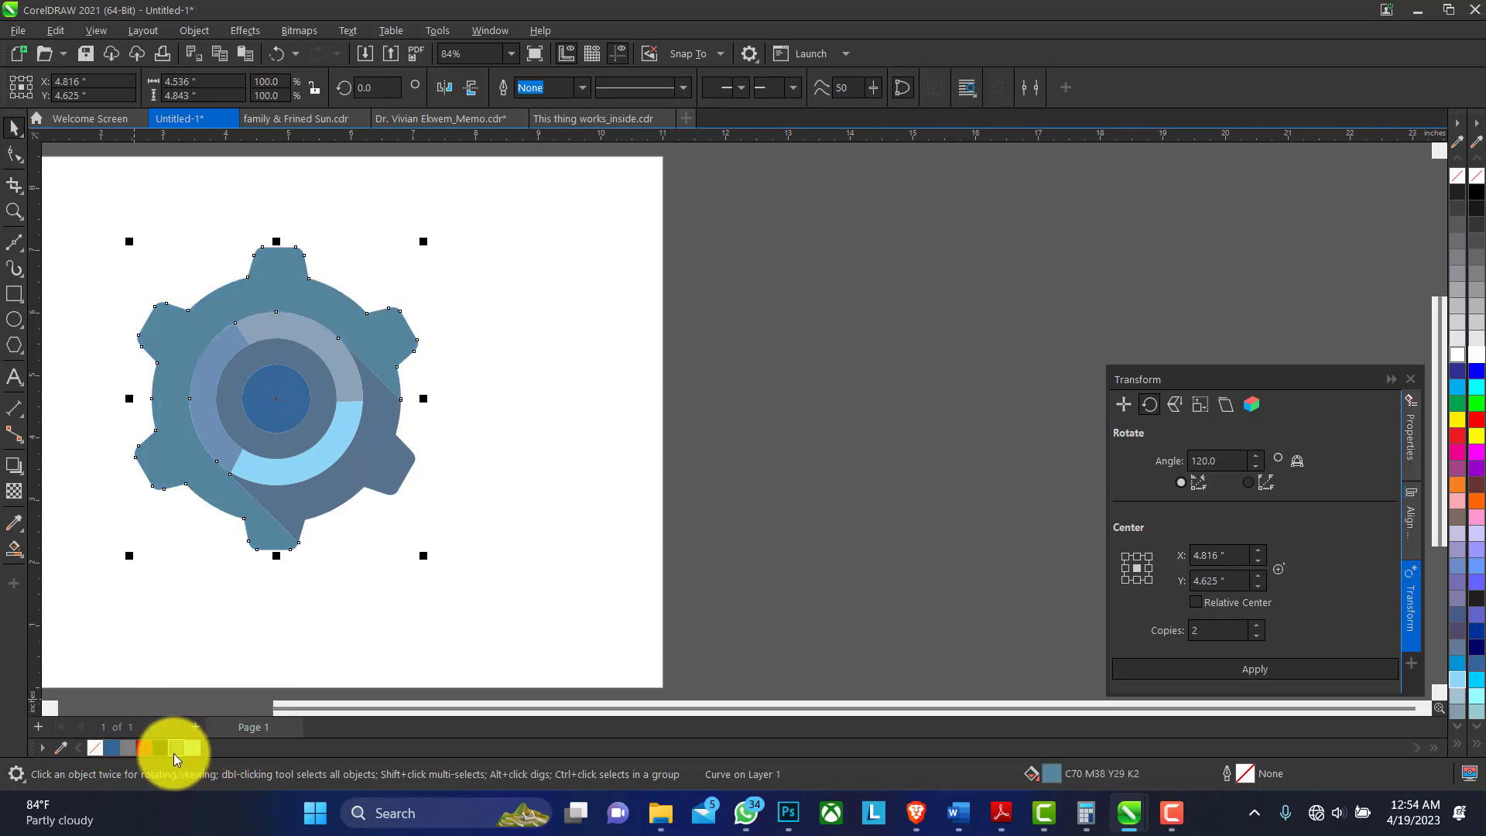
left_click(113, 749)
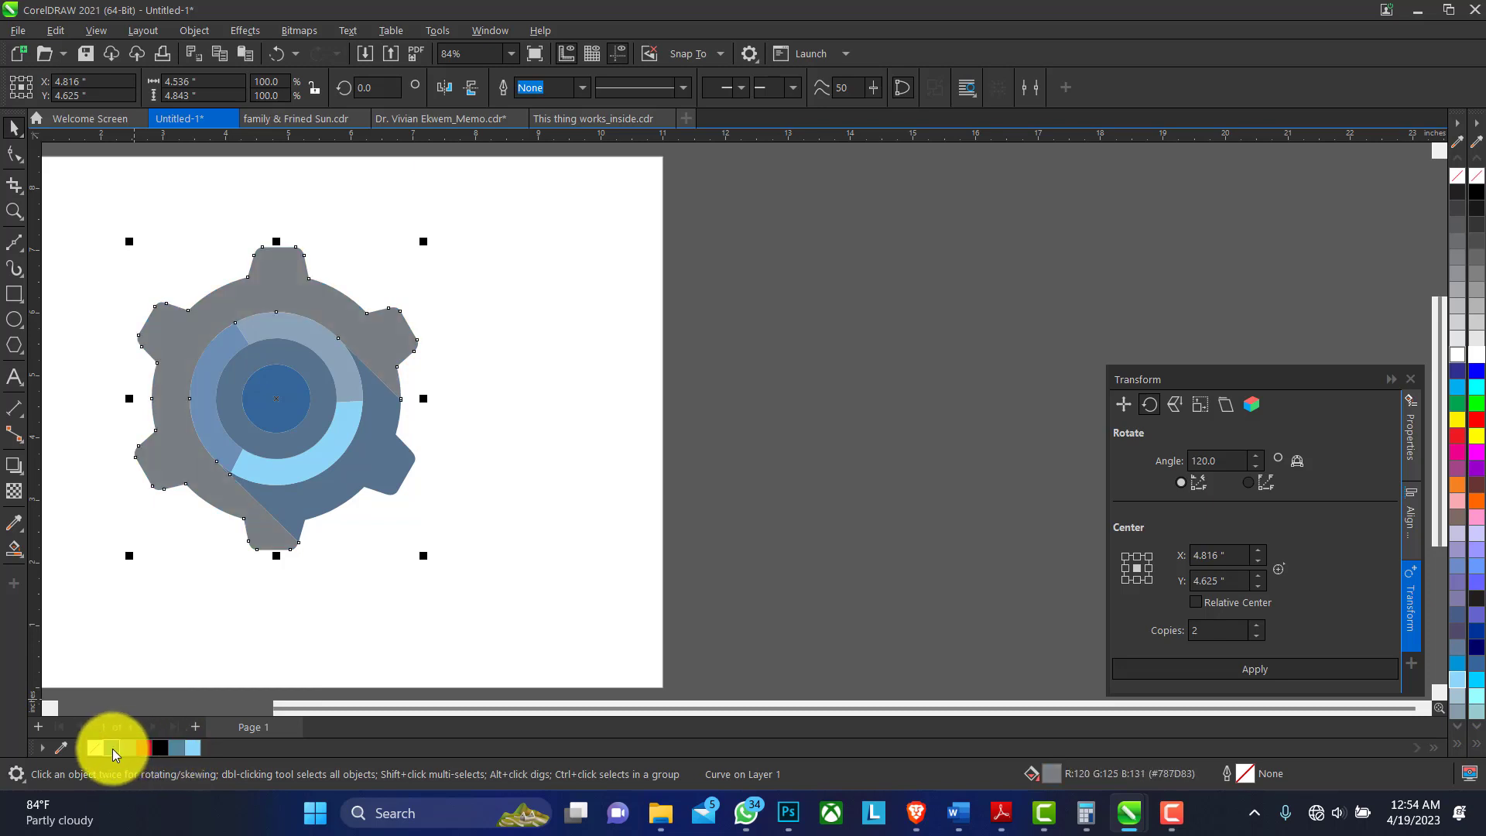
left_click(113, 750)
left_click(113, 750)
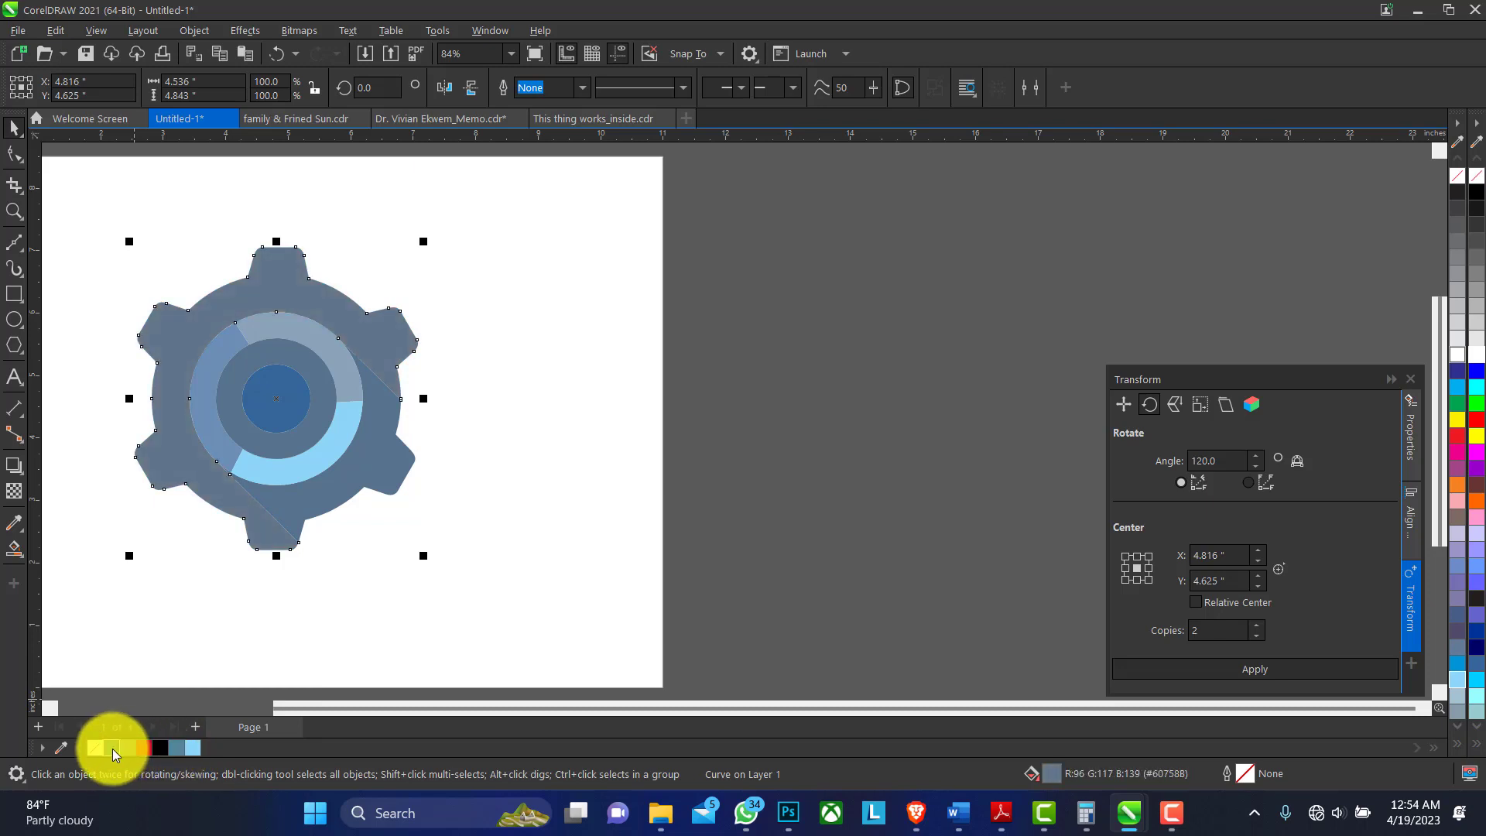
left_click(113, 750)
left_click(113, 750)
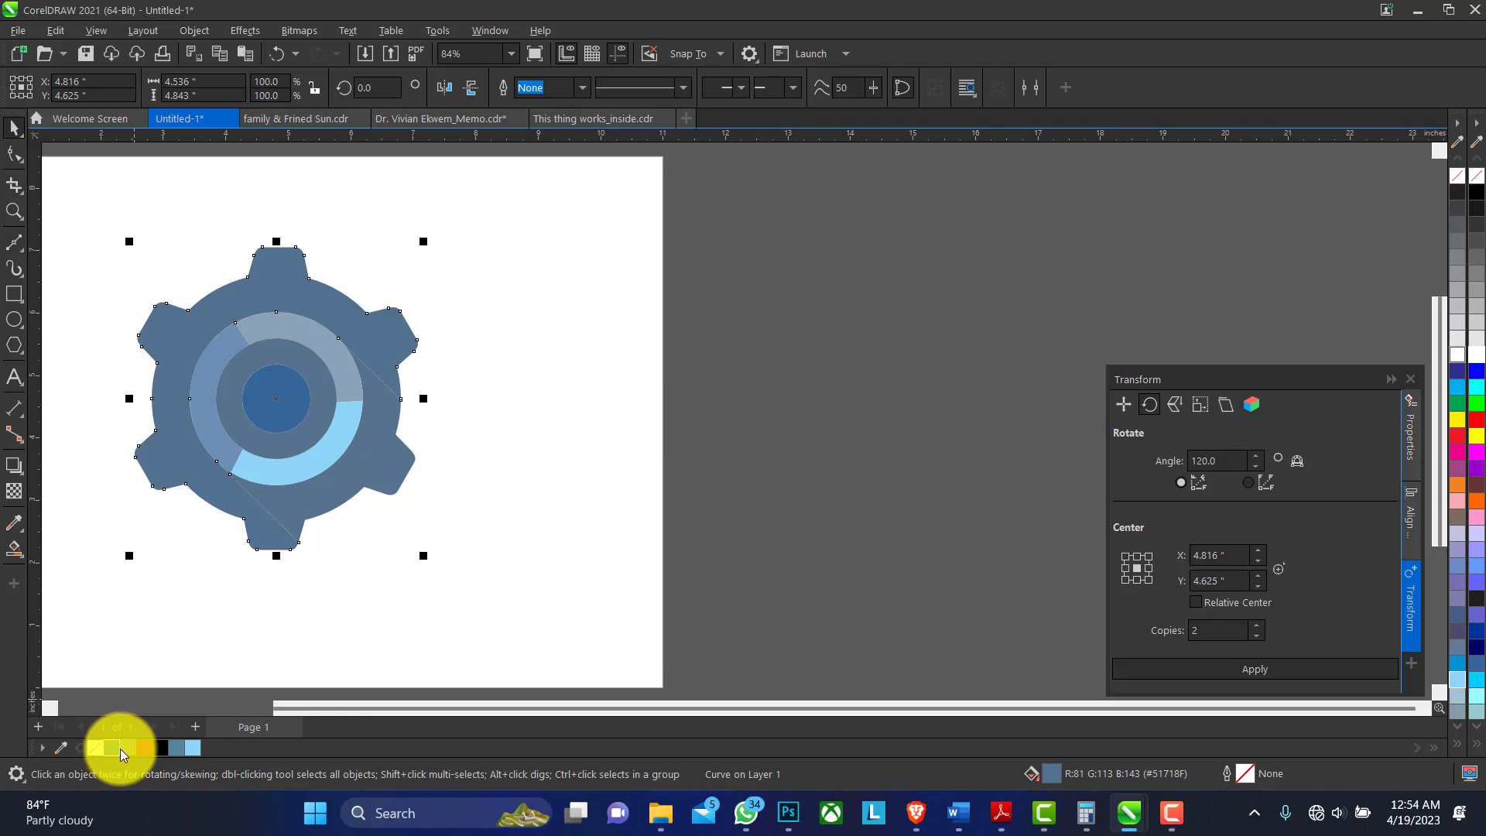
Step: Lighten the main gear body by mixing white into its fill until it is #A2B3C3
left_click(1479, 363, "ctrl")
left_click(1478, 362, "ctrl")
left_click(1478, 363, "ctrl")
left_click(1479, 362, "ctrl")
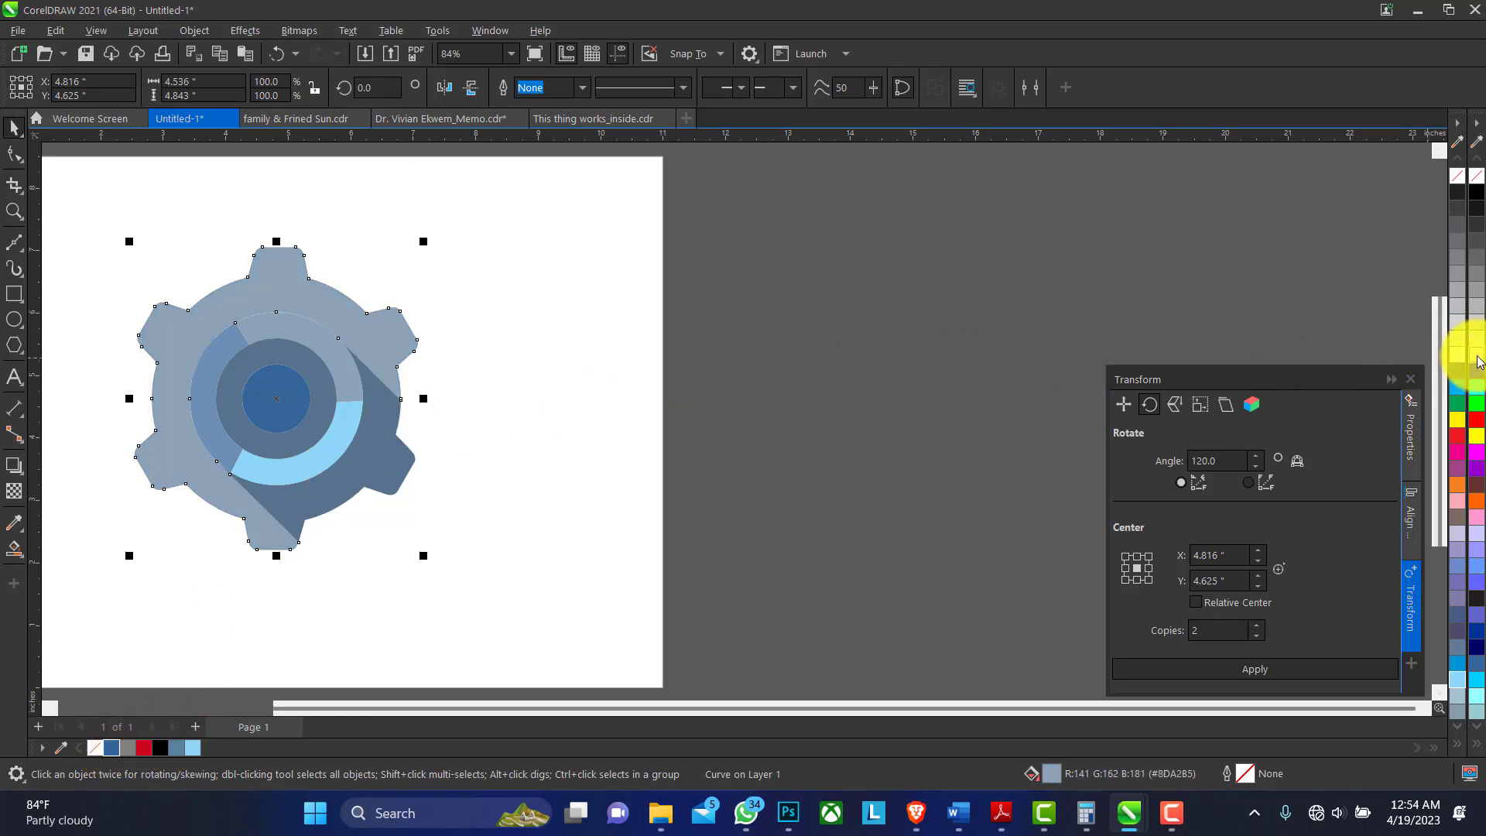
left_click(1479, 362, "ctrl")
left_click(1478, 362, "ctrl")
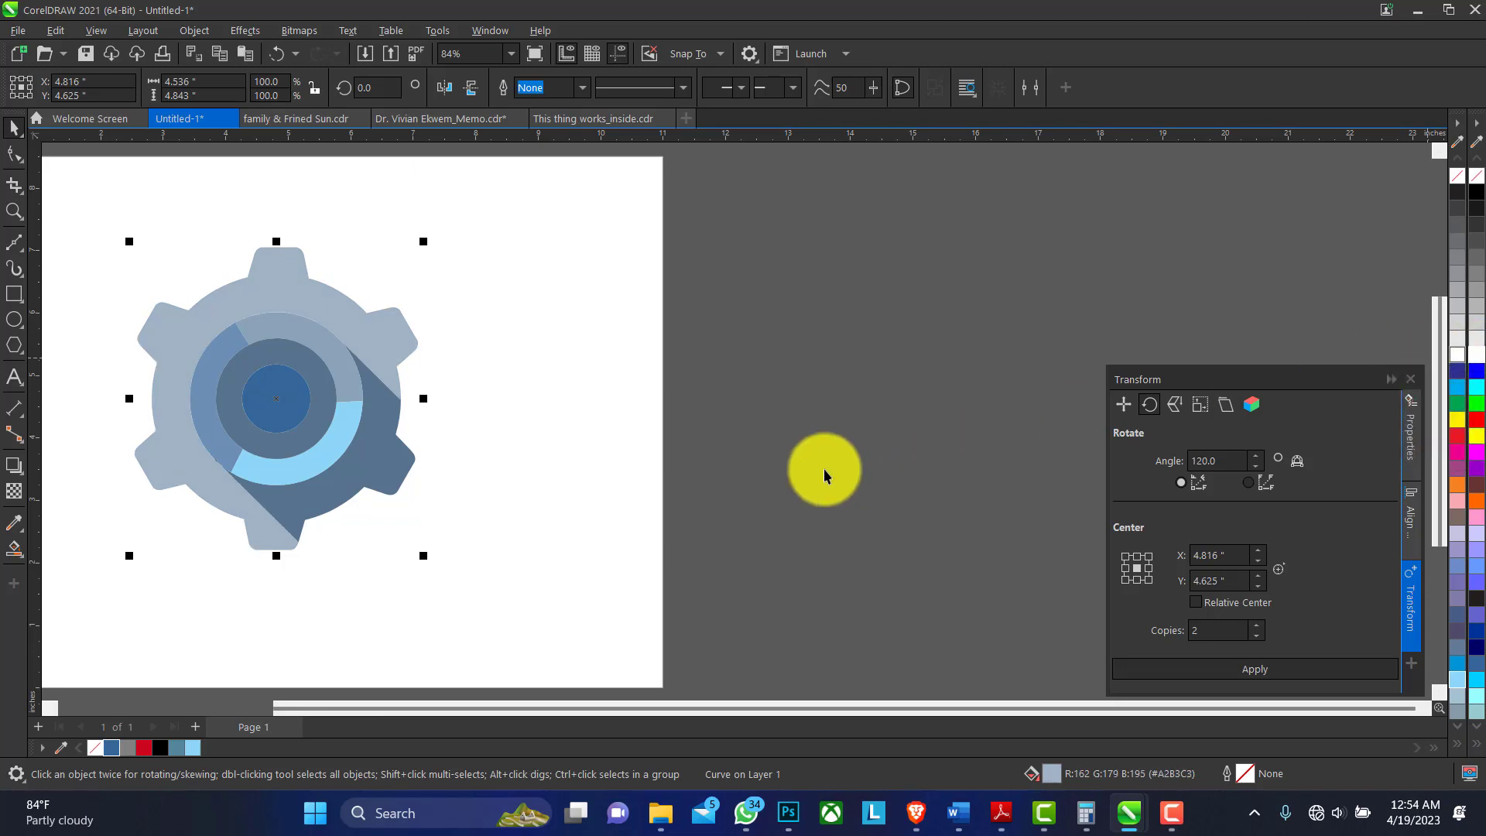
Step: Sample the dark slate-blue fill with the eyedropper to add it to the document palette, and select the inner ring
left_click(522, 499)
left_click(60, 747)
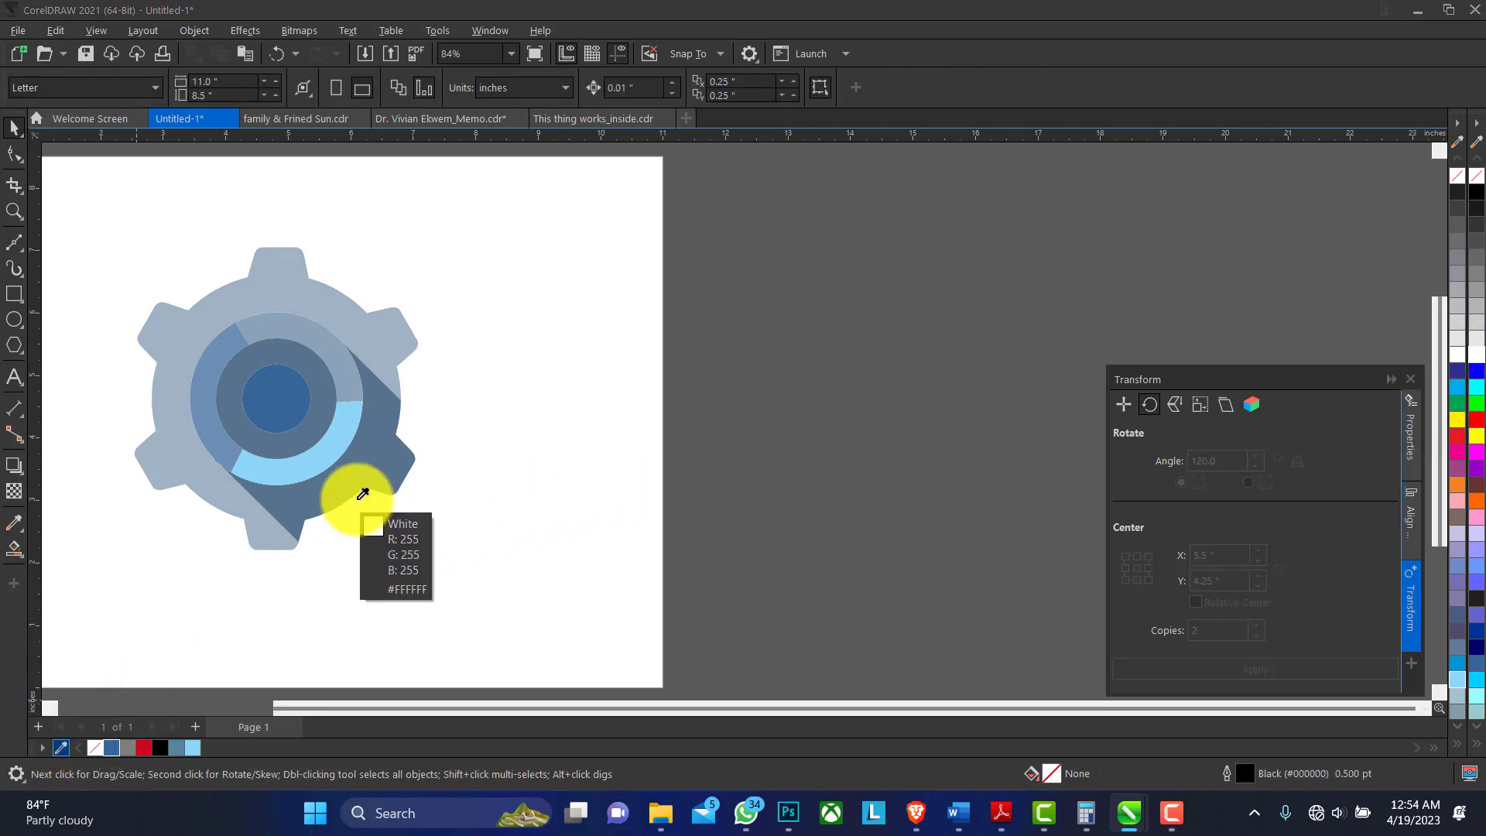
left_click(331, 454)
left_click(315, 422)
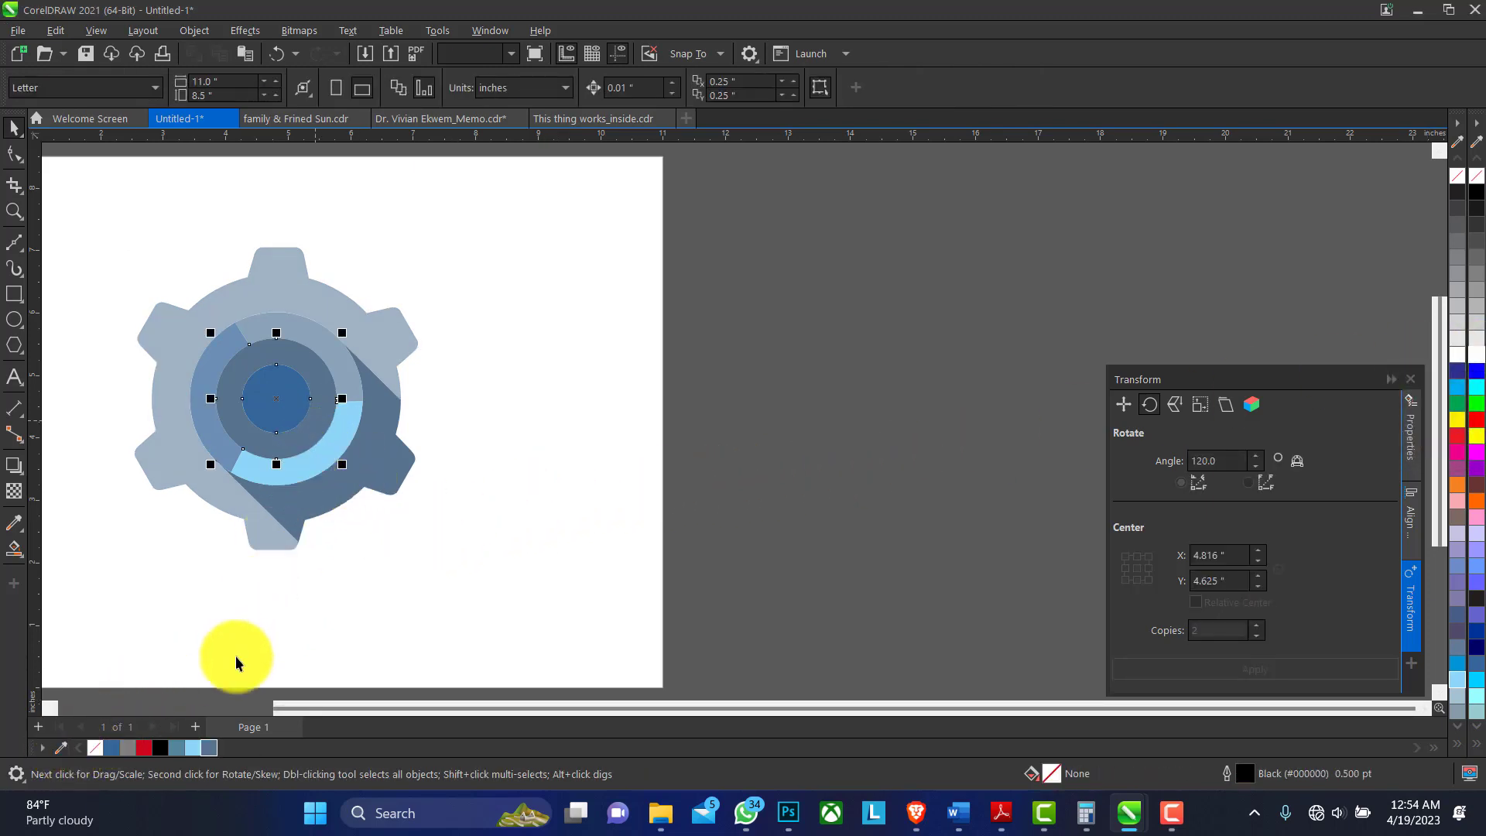
Step: Remove the fill from the center circle so the gear has an empty hole, and deselect it
left_click(294, 398)
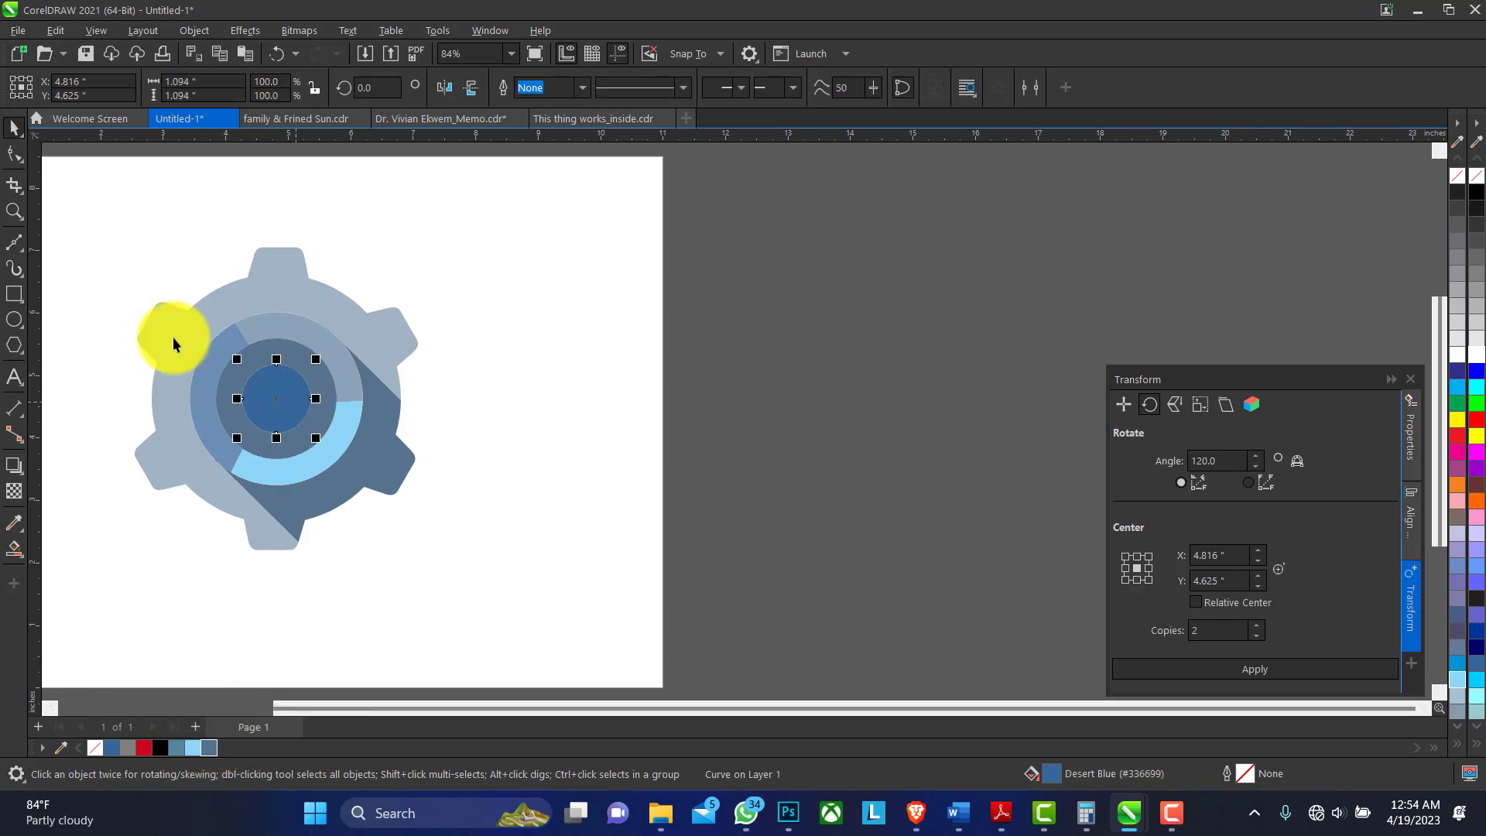
left_click(94, 747)
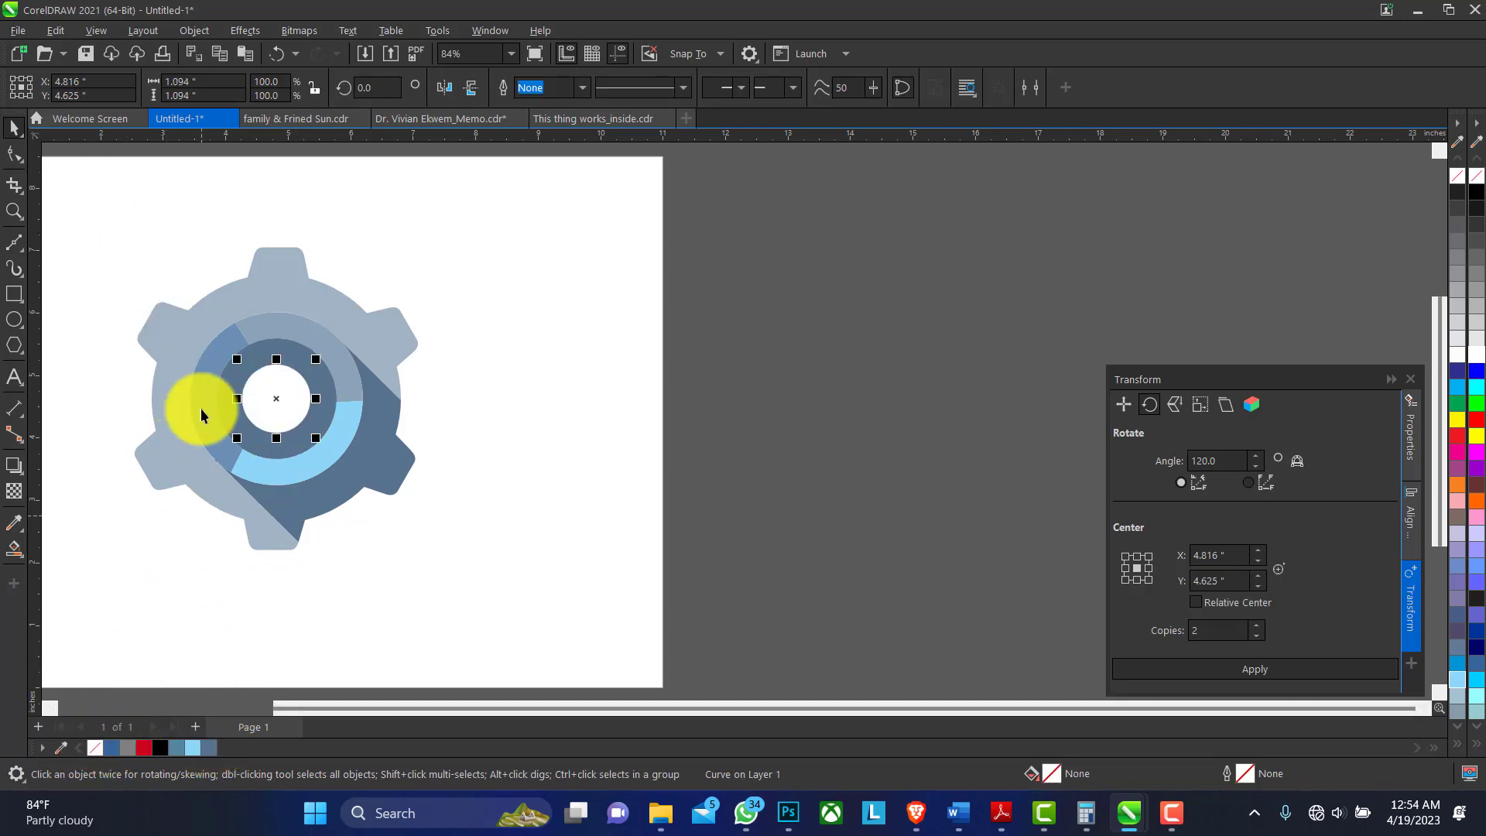
left_click(494, 189)
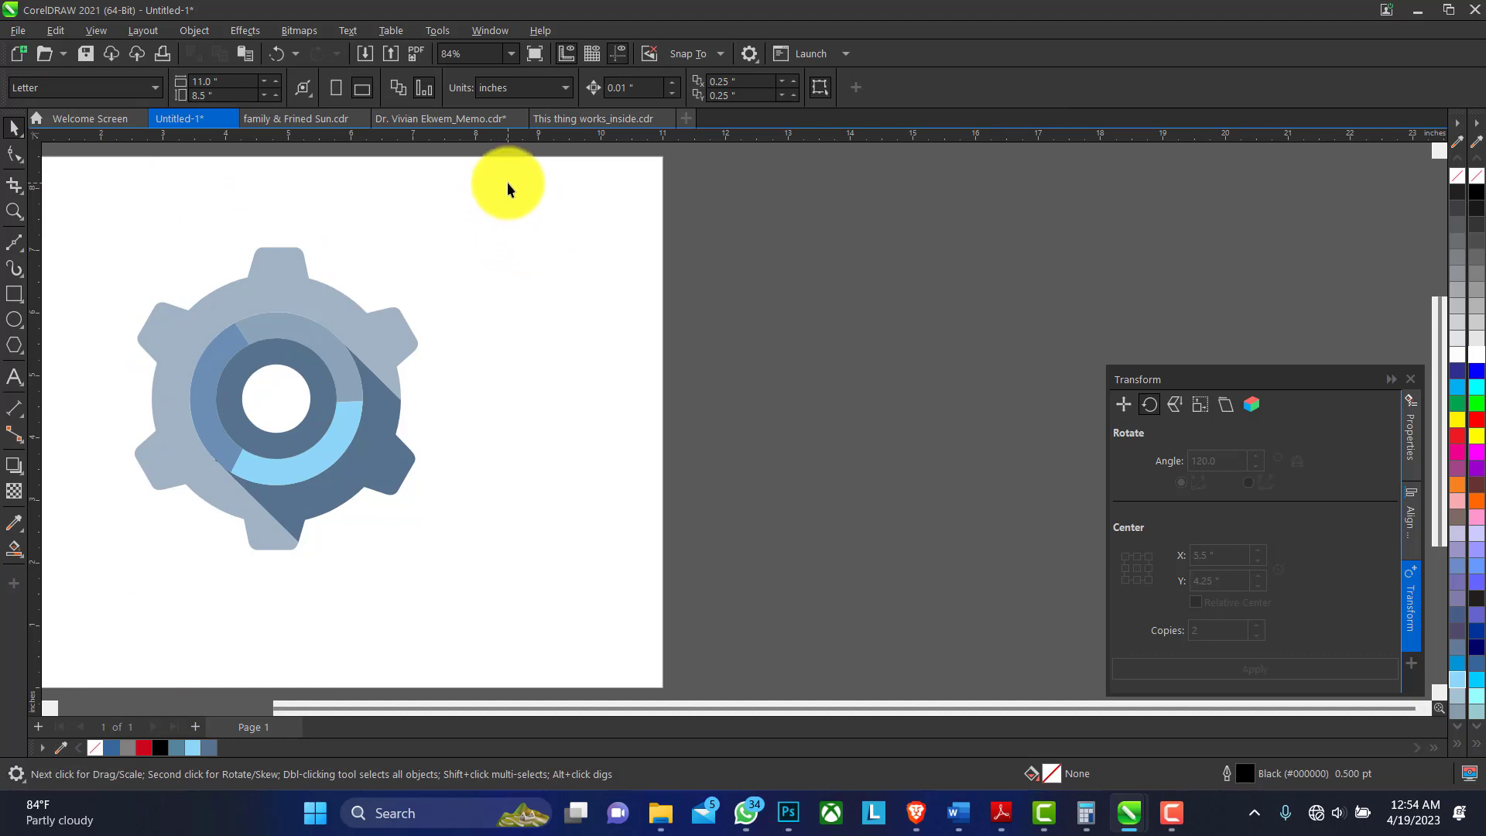
Step: Select all the gear and ring pieces of the logo together
left_click_drag(110, 574, 66, 594)
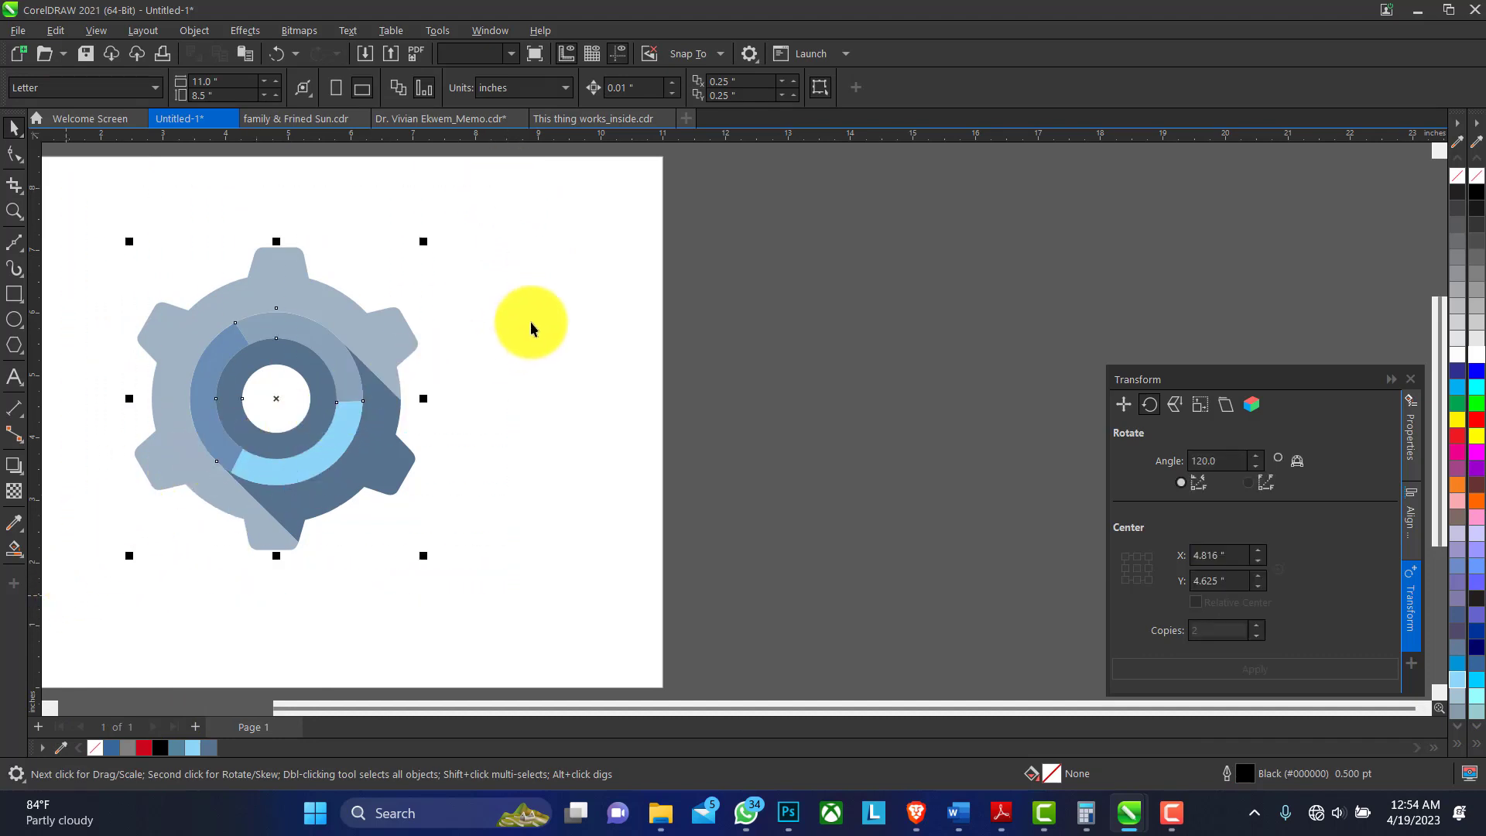